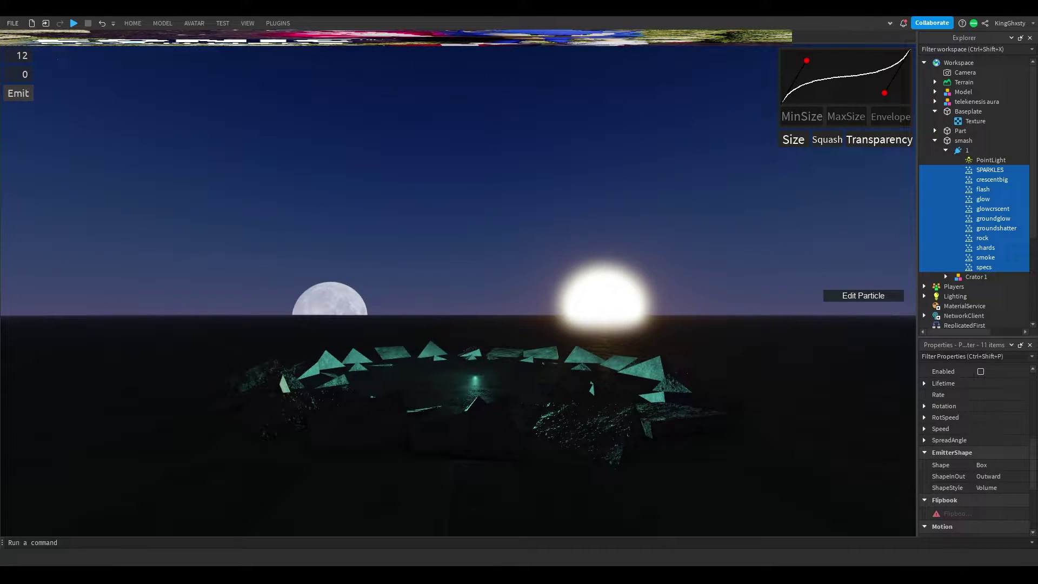
scroll(558, 333, "up", 2)
right_click_drag(558, 333, 556, 332)
scroll(557, 333, "down", 3)
scroll(557, 332, "down", 3)
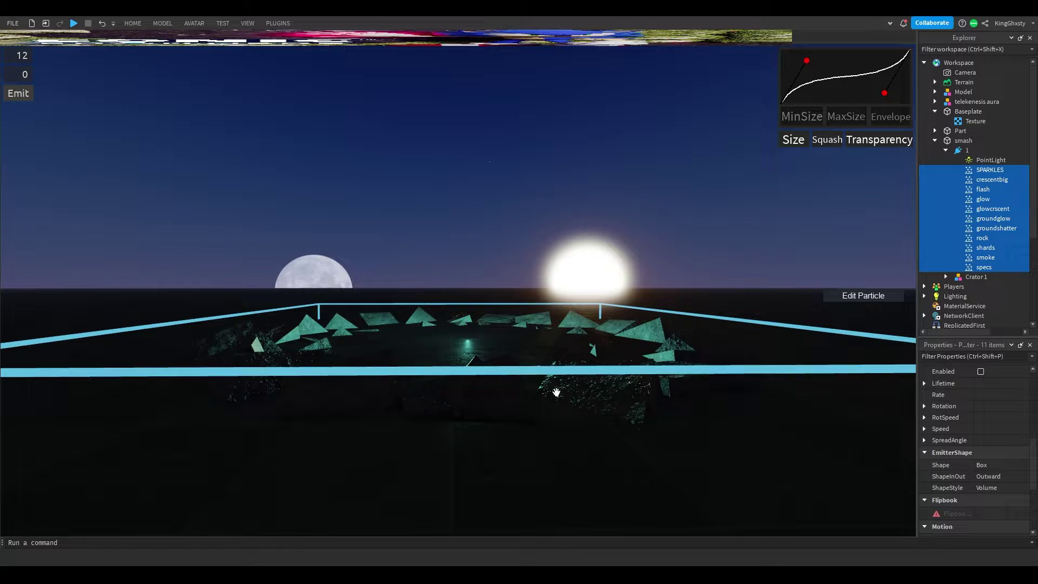
right_click_drag(721, 371, 720, 371)
right_click_drag(649, 477, 668, 471)
key("s")
key("d")
key("e")
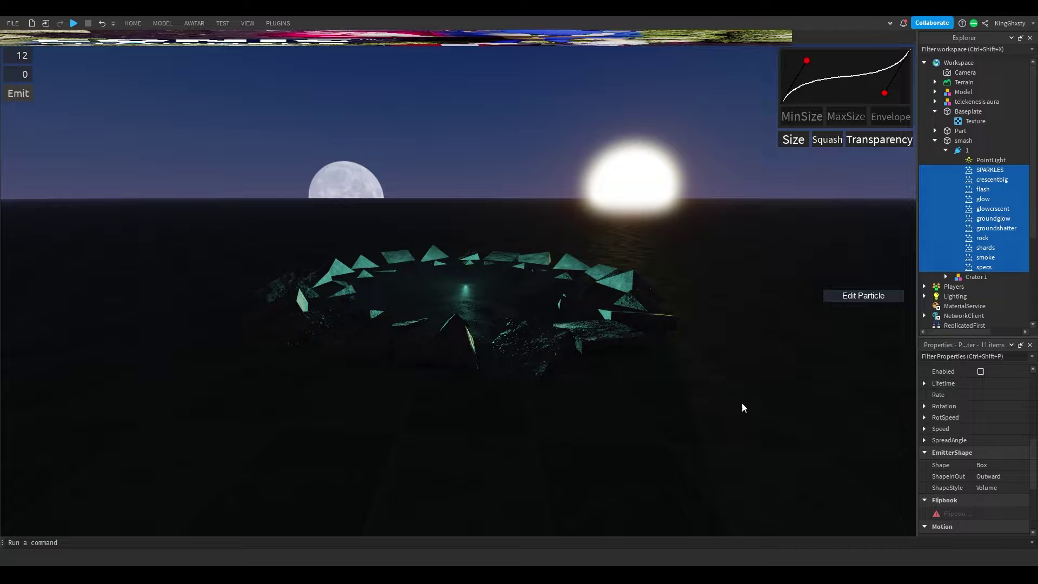
right_click_drag(152, 153, 152, 153)
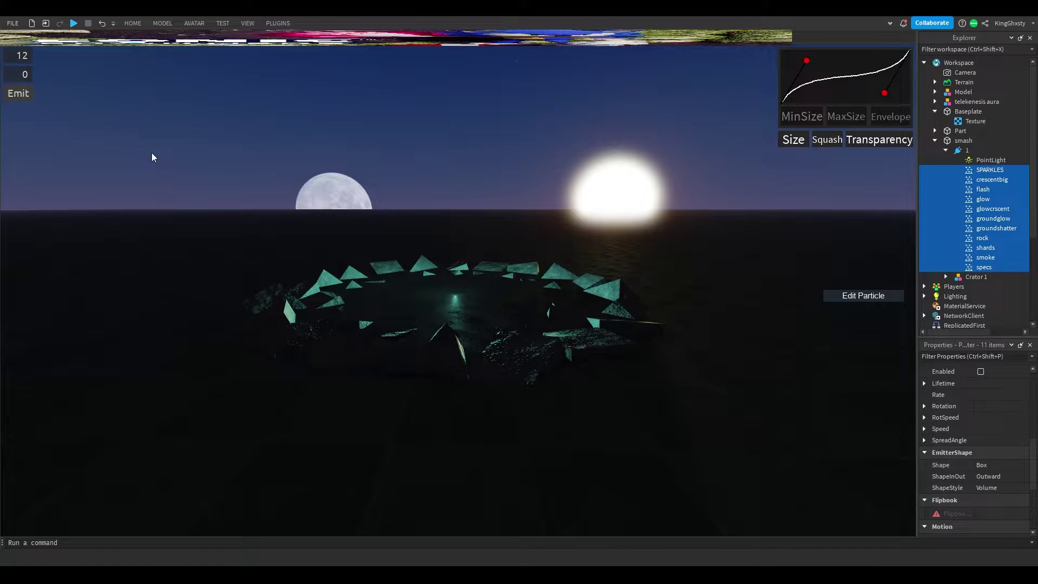
right_click_drag(579, 189, 581, 192)
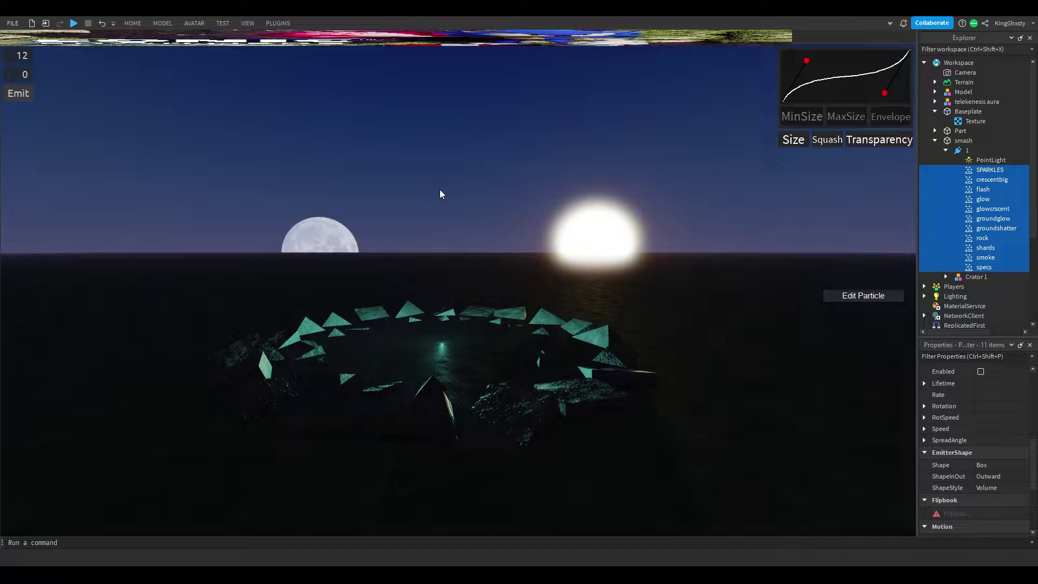
right_click_drag(626, 159, 620, 156)
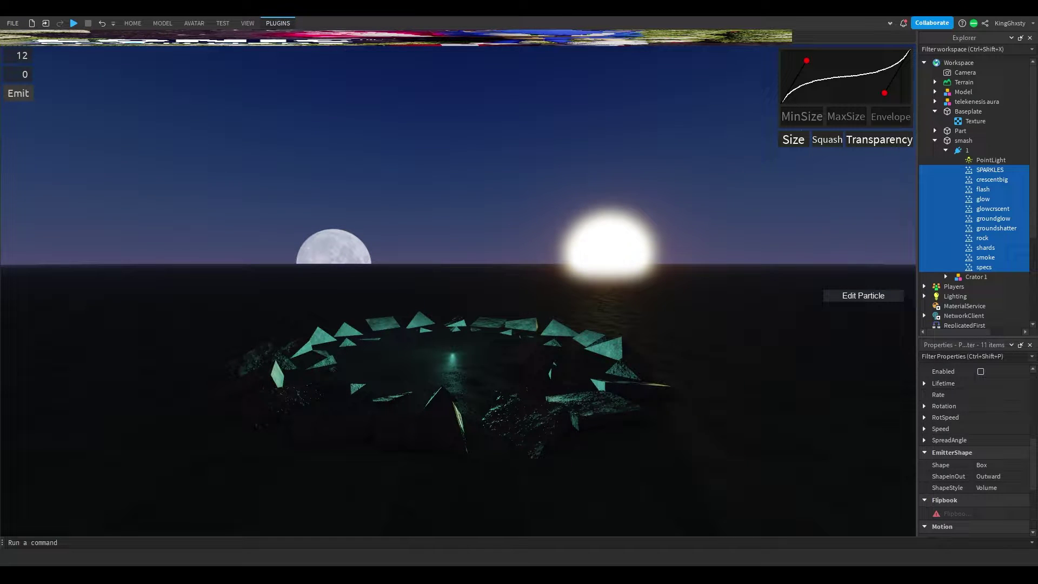
right_click_drag(68, 144, 81, 156)
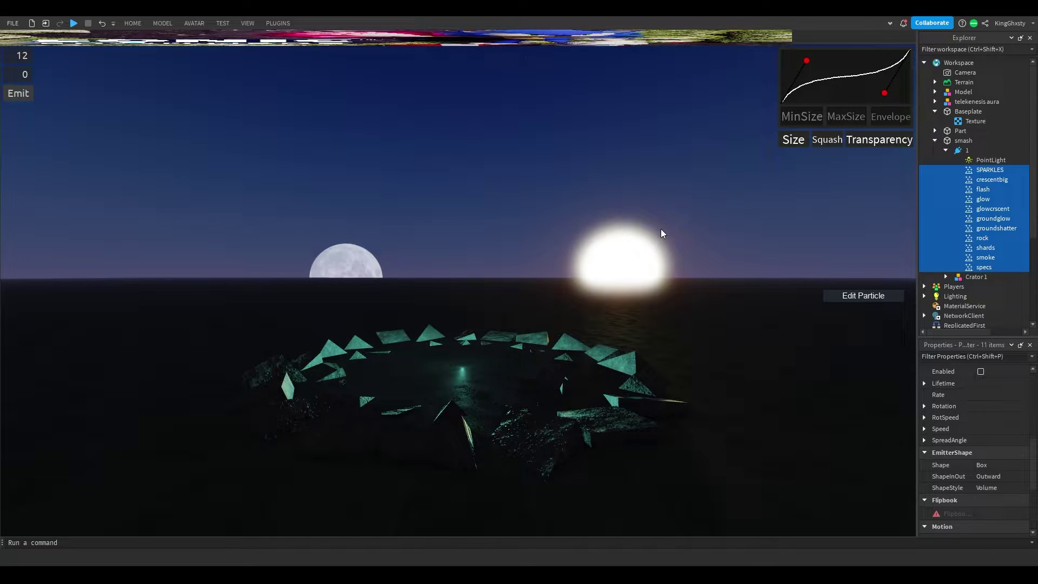
right_click_drag(660, 229, 632, 204)
left_click(632, 204)
scroll(633, 204, "down", 3)
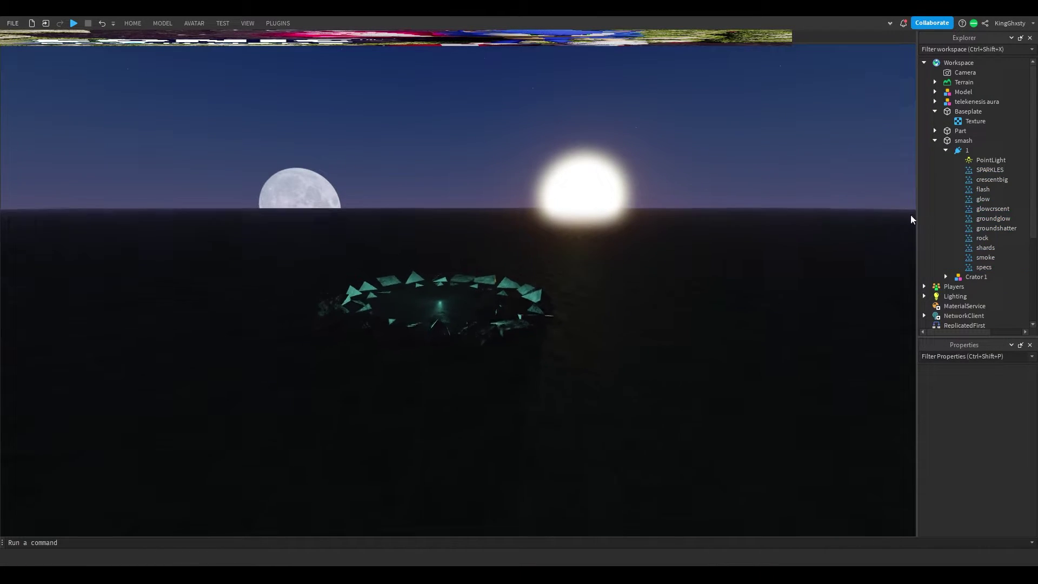
left_click(975, 189)
key("ctrl+d")
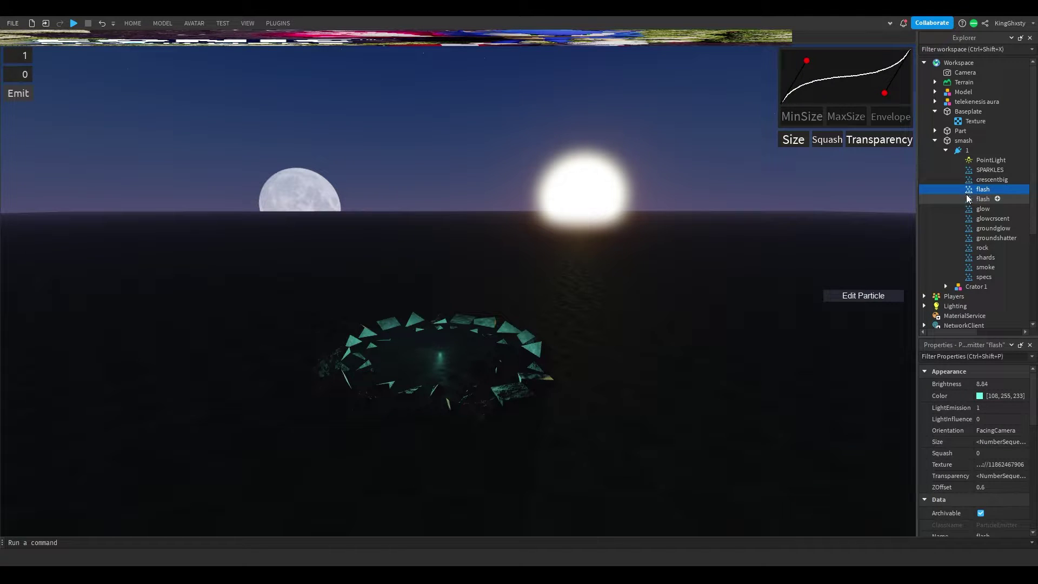
key("Delete")
- Duplicate the smash part, then move the copy sideways clear of the original crater and raise it above the ground
left_click(962, 141)
key("ctrl+d")
left_click_drag(505, 351, 644, 336)
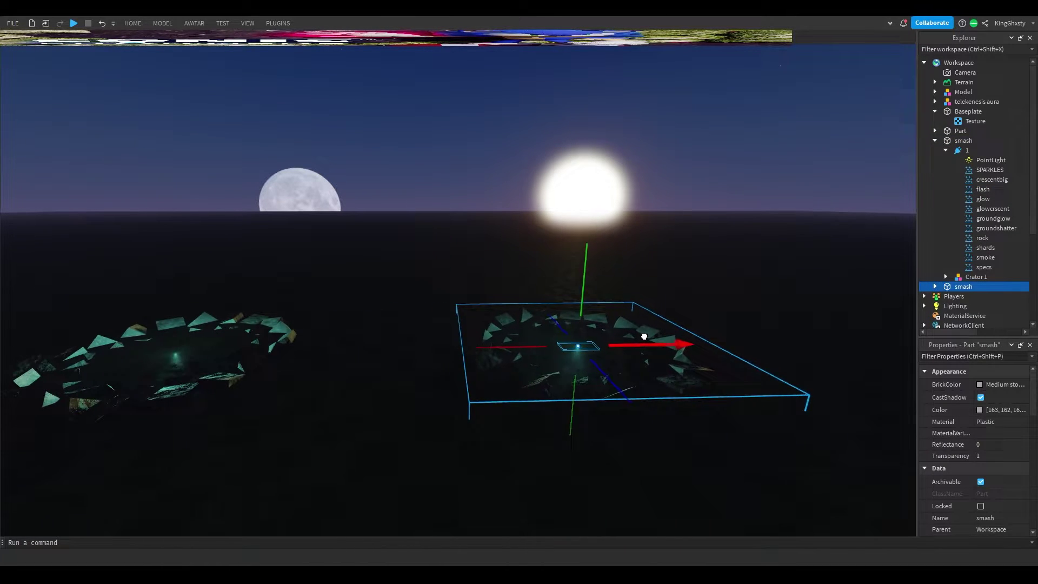
left_click_drag(585, 303, 599, 229)
right_click_drag(598, 229, 600, 224)
key("d")
left_click(600, 225)
scroll(1024, 248, "down", 2)
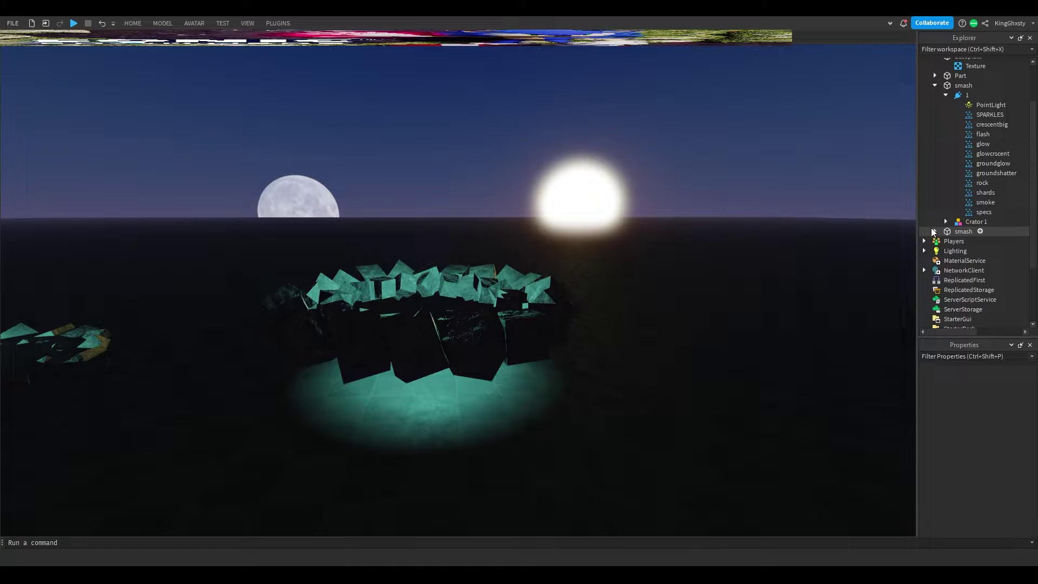
- Delete the crater model from inside the duplicated smash part
left_click(934, 230)
scroll(961, 249, "down", 2)
left_click(956, 195)
key("Delete")
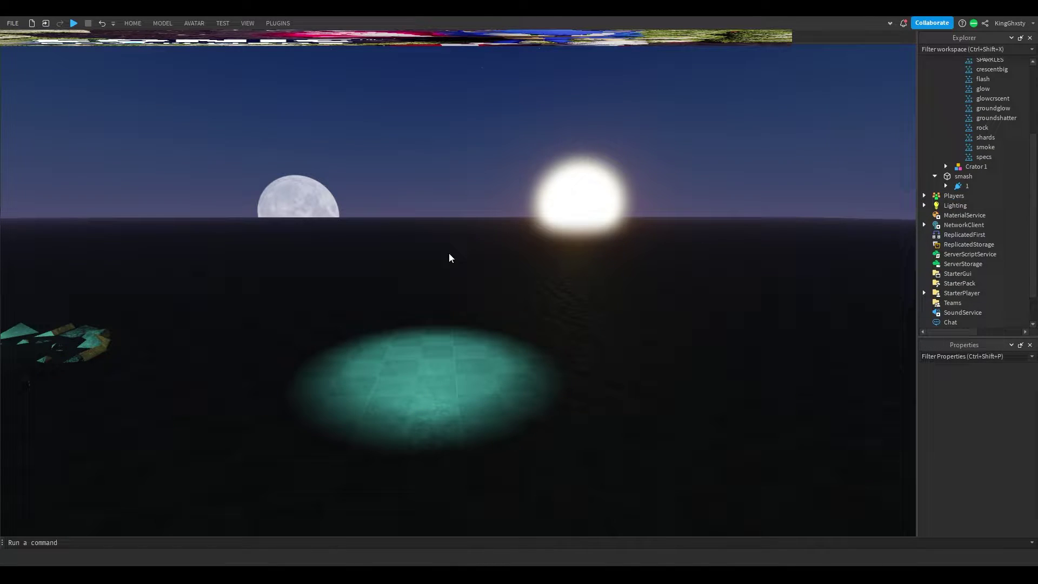
- Delete every particle emitter in the duplicated smash part's attachment except flash, and select flash
left_click(945, 186)
scroll(971, 216, "down", 1)
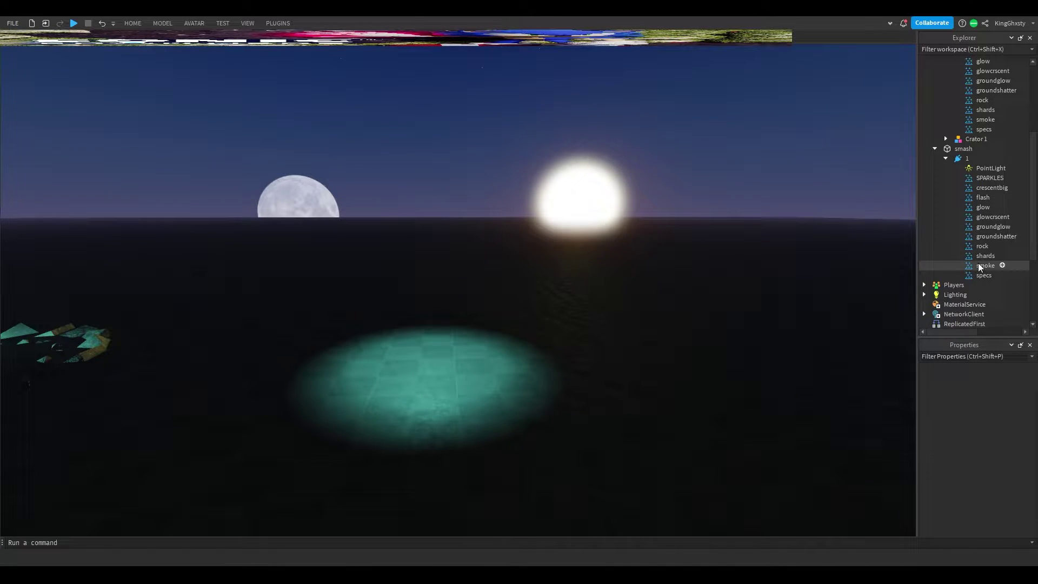
left_click(981, 275)
left_click(978, 207, "shift")
left_click(977, 187, "ctrl")
left_click(975, 177, "ctrl")
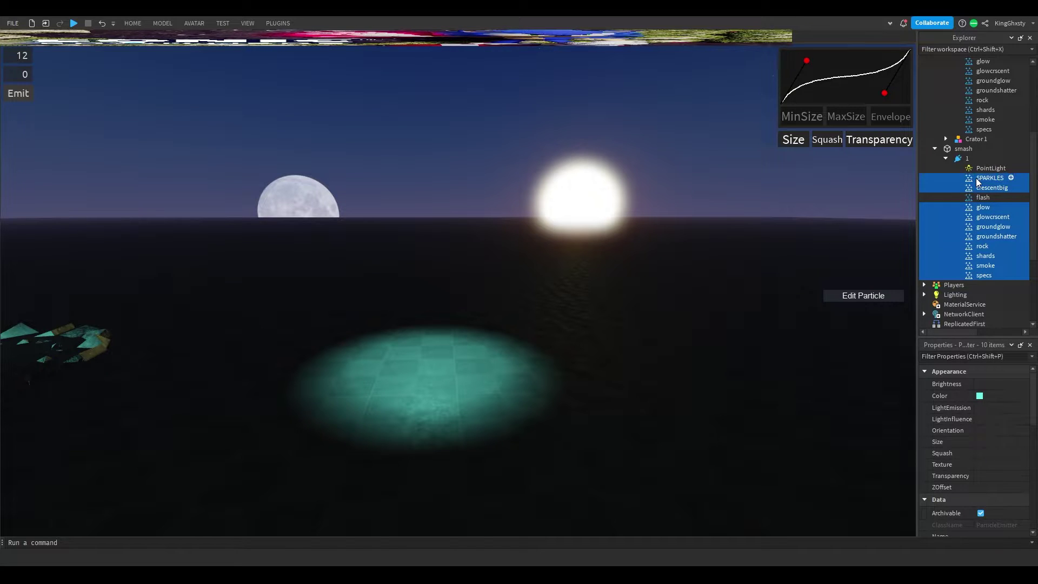
key("Delete")
left_click(977, 179)
- Bring the duplicated part into view and emit its flash particle a few times to preview it
right_click_drag(761, 261, 749, 272)
key("q")
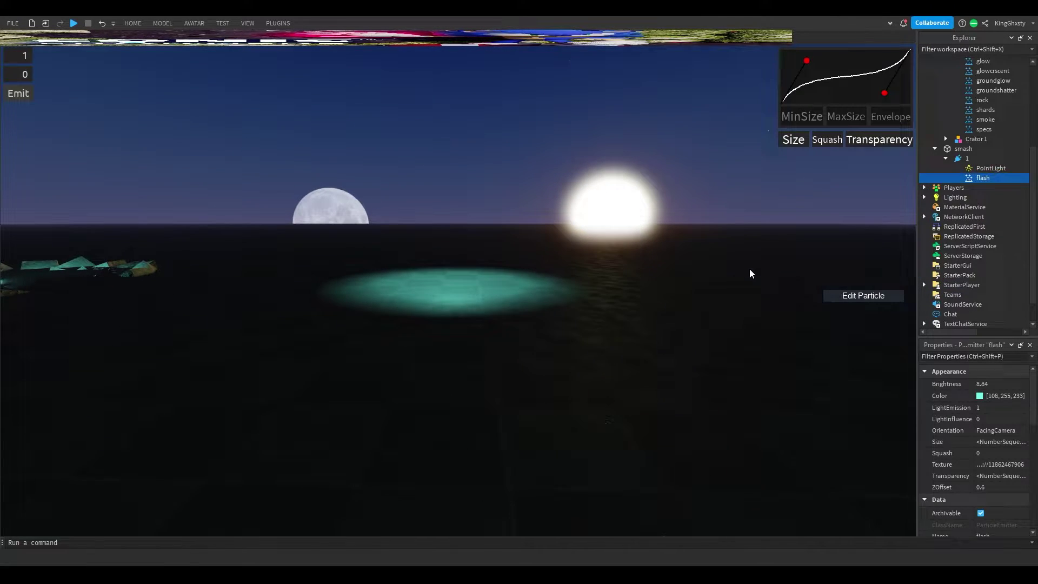
key("w")
key("e")
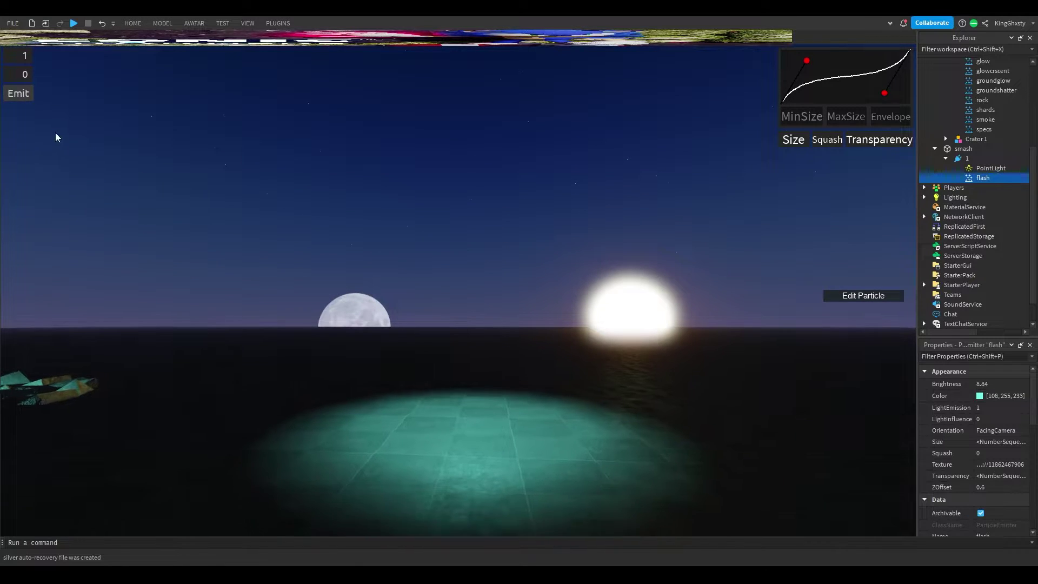
left_click(19, 94)
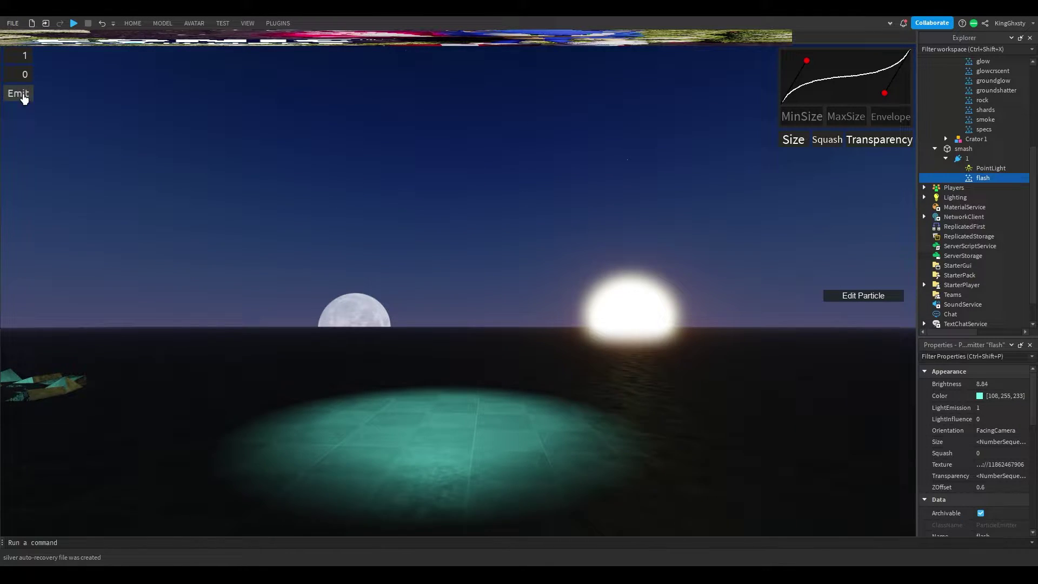
left_click(25, 97)
left_click(24, 96)
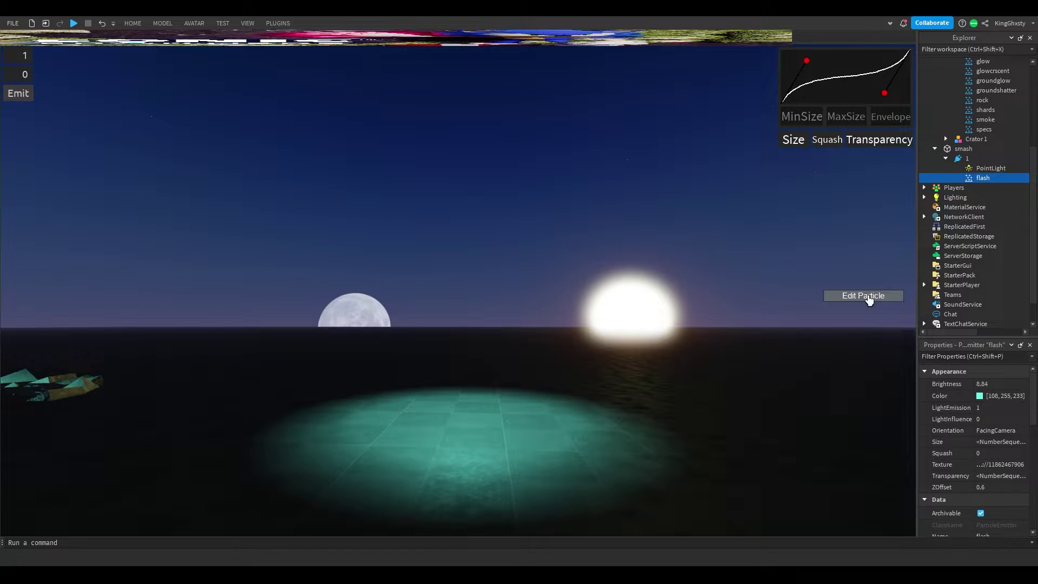
- Inspect the first and last keypoints of the flash emitter's size graph in the particle editor, and close the editor
left_click(865, 296)
left_click(54, 100)
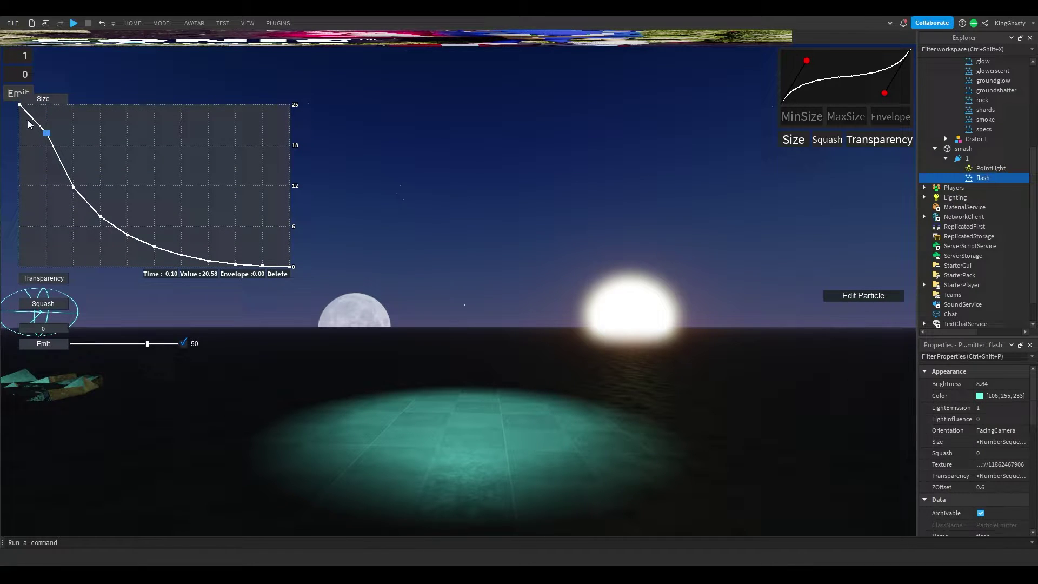
left_click(19, 106)
left_click(290, 267)
left_click(840, 302)
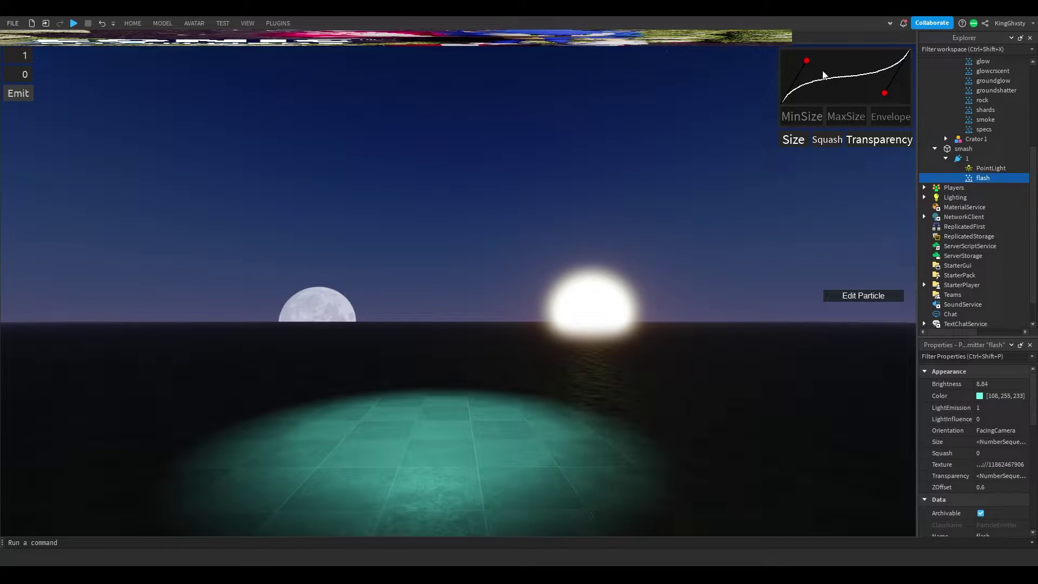
- Shape the easing curve to start flat and rise steeply at the end, with MinSize 25 and MaxSize 0
left_click_drag(806, 62, 855, 104)
right_click_drag(800, 140, 746, 150)
scroll(746, 150, "down", 3)
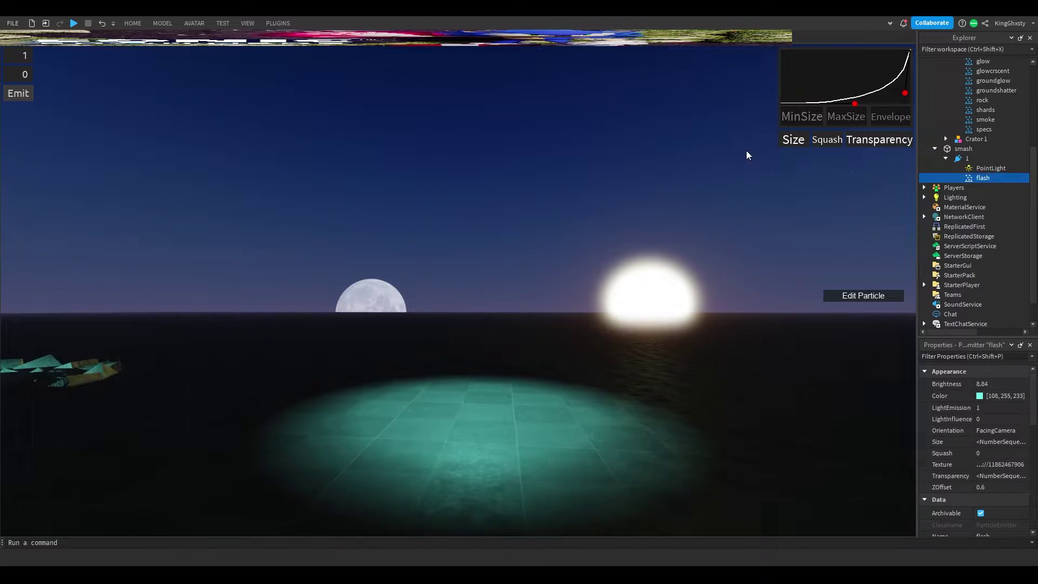
left_click(808, 119)
type("25")
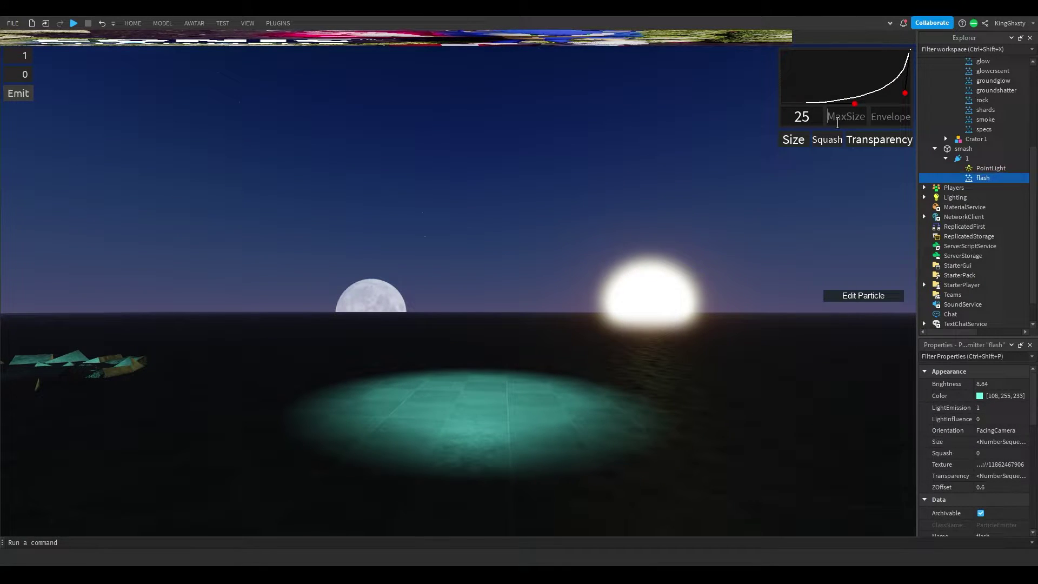
- Emit the flash repeatedly to preview it with the slow-start size easing
left_click(20, 93)
left_click(24, 96)
scroll(24, 96, "down", 3)
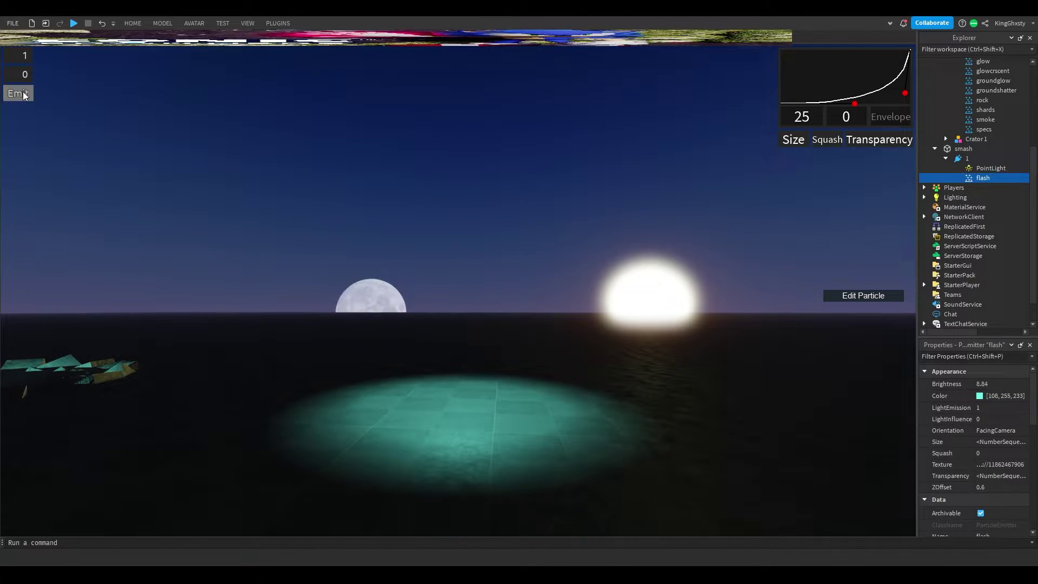
left_click(24, 96)
right_click_drag(483, 214, 495, 217)
left_click(19, 93)
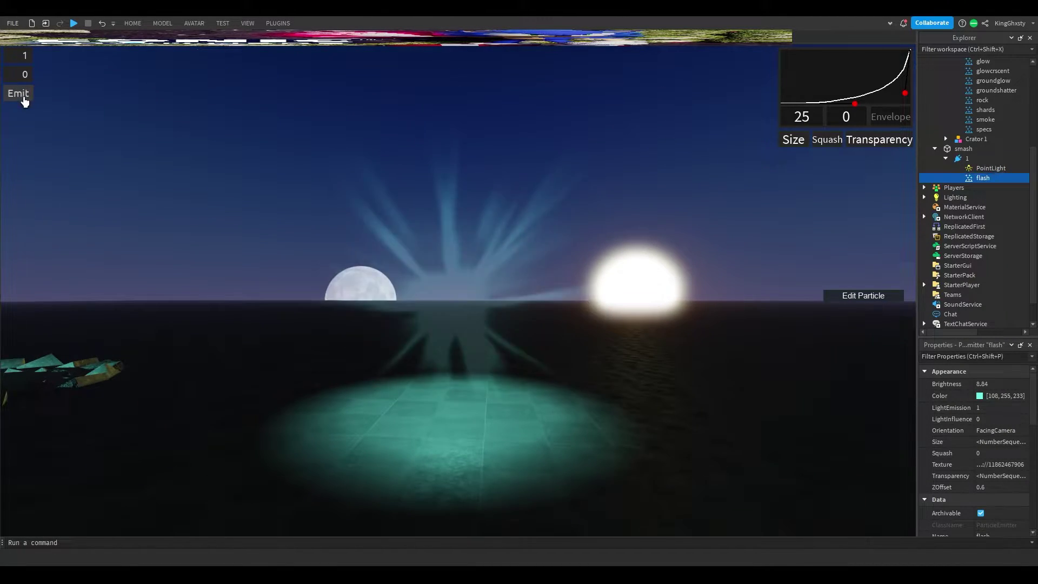
- Reshape the easing curve to rise sharply at the start and level off, and emit the flash to test it
left_click_drag(853, 106, 823, 76)
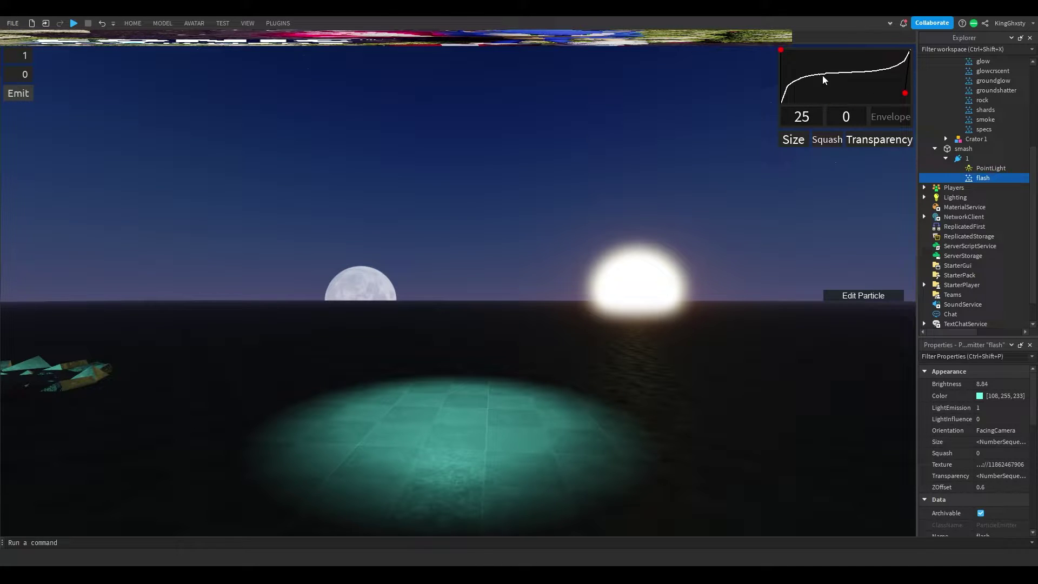
left_click_drag(905, 98, 837, 51)
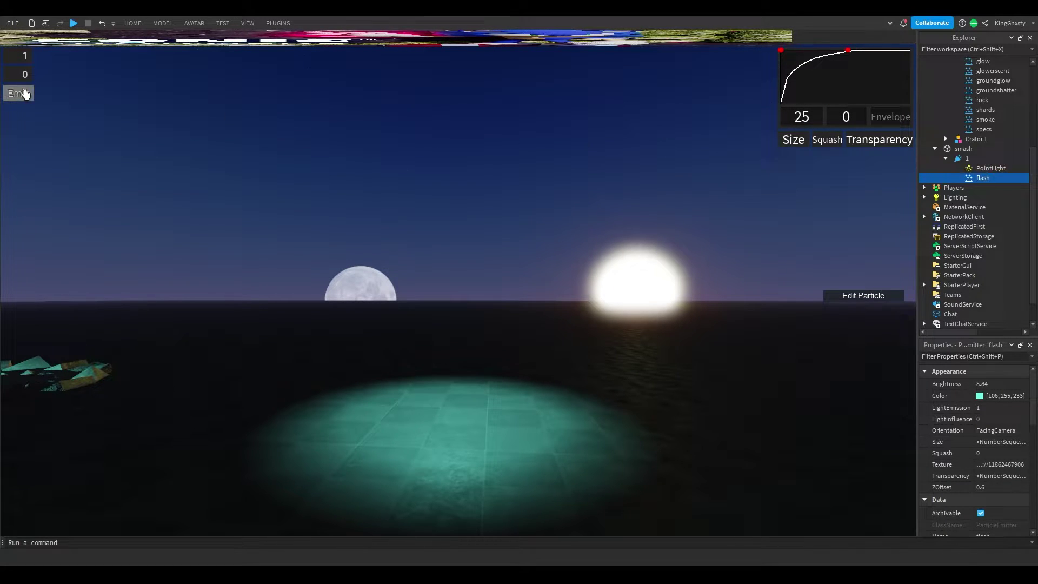
left_click(20, 94)
left_click(21, 93)
left_click(20, 94)
- Reshape the easing curve into an S that starts flat, climbs early and levels off, and emit the flash
left_click_drag(781, 53, 837, 135)
left_click_drag(848, 54, 731, 53)
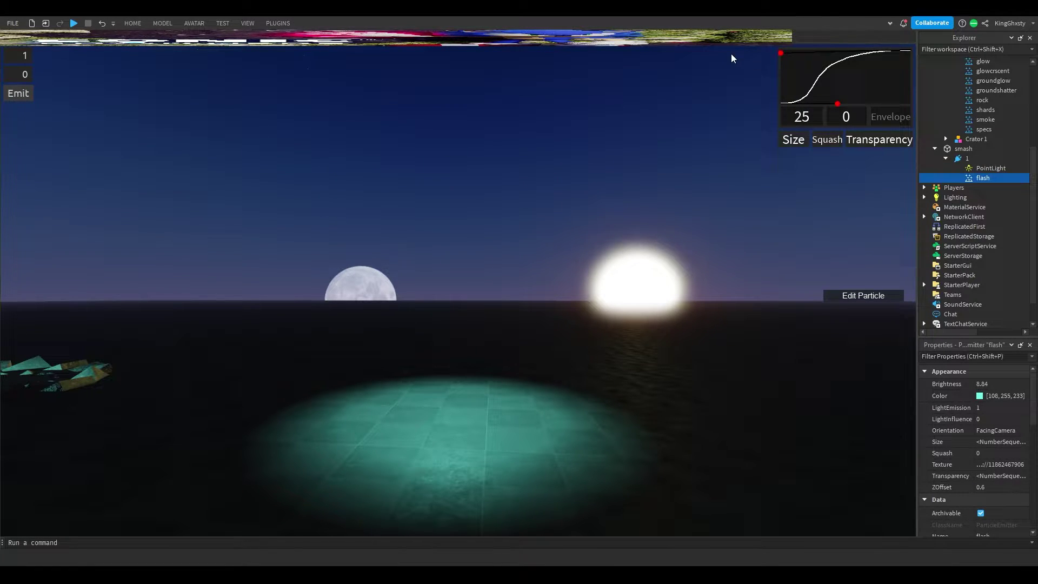
left_click(9, 96)
- Return to the original crater, select the shards emitter of the original smash part and emit it to preview the burst
right_click_drag(474, 190, 475, 190)
key("a")
key("w")
left_click(985, 109)
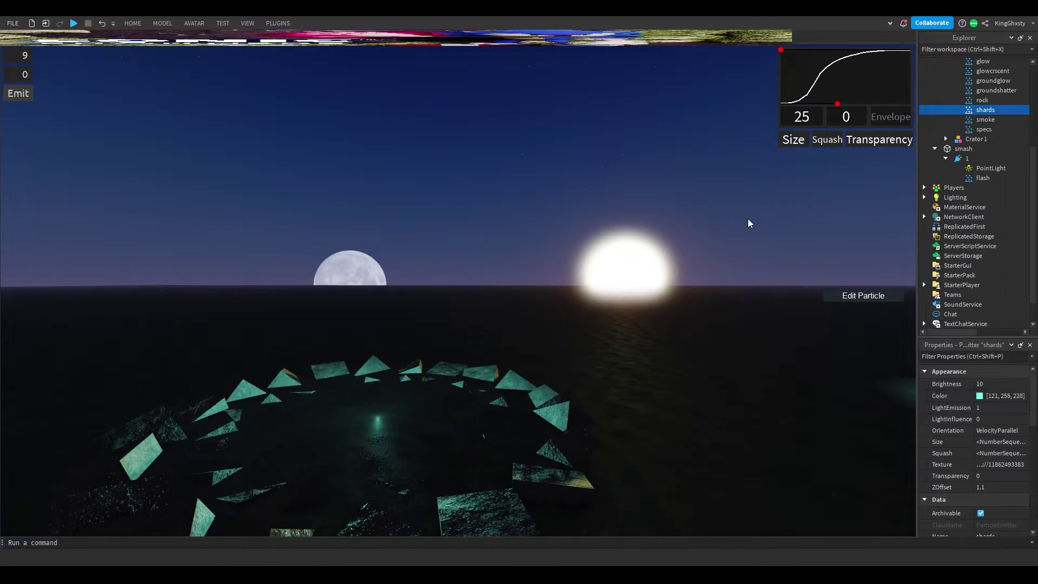
left_click(24, 100)
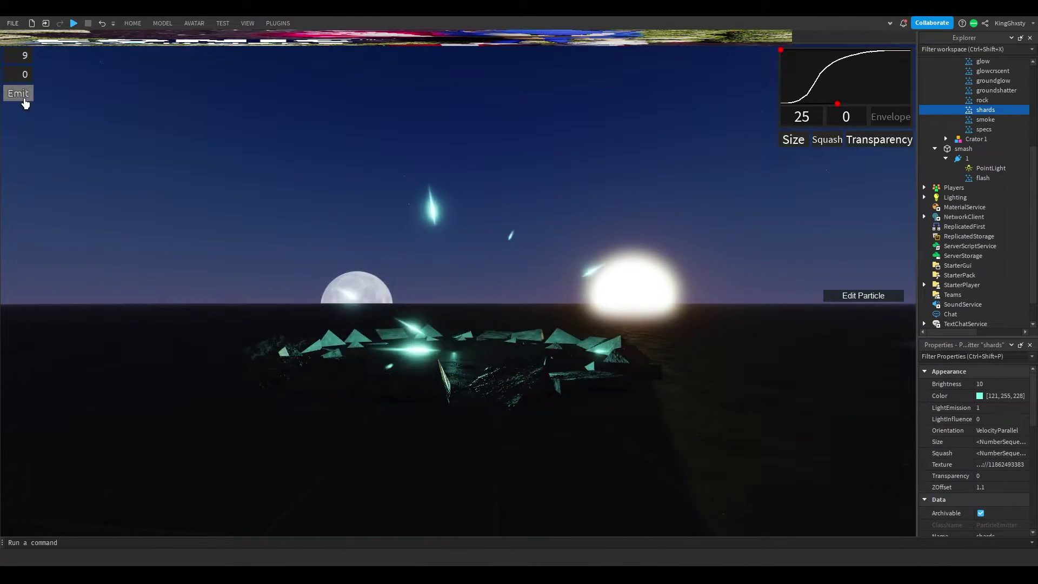
left_click(24, 100)
left_click(23, 99)
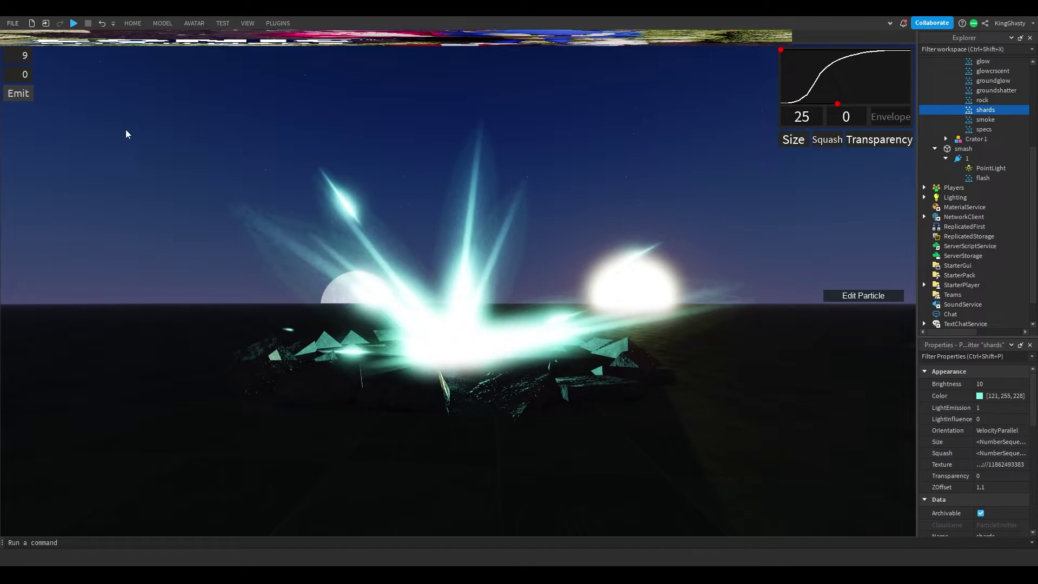
- Inspect the shards emitter's size graph in the particle editor, close the editor and emit the shards again
left_click(895, 295)
left_click(43, 99)
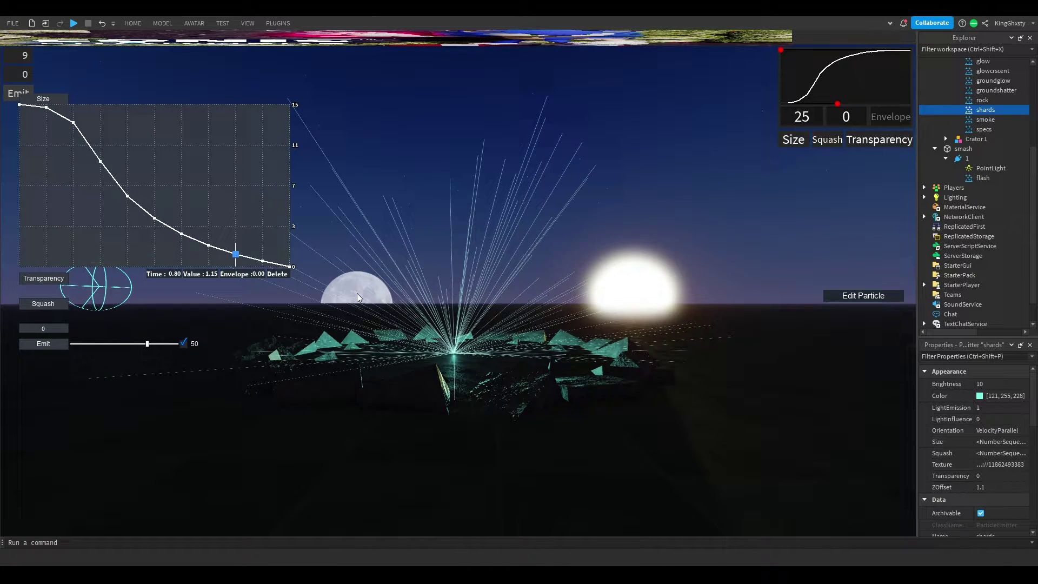
left_click(827, 295)
left_click(18, 93)
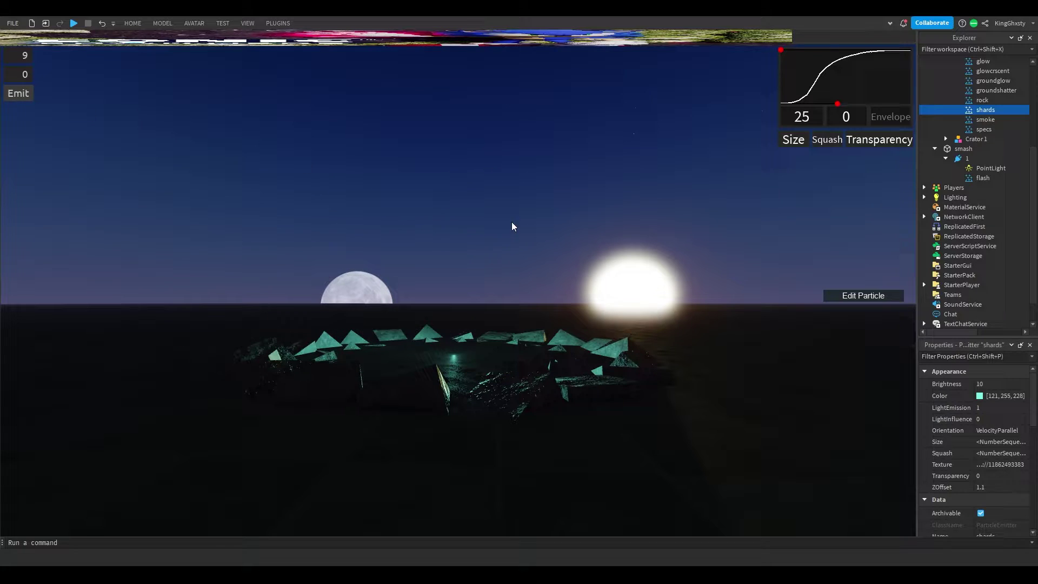
key("s")
right_click_drag(686, 206, 678, 215)
key("d")
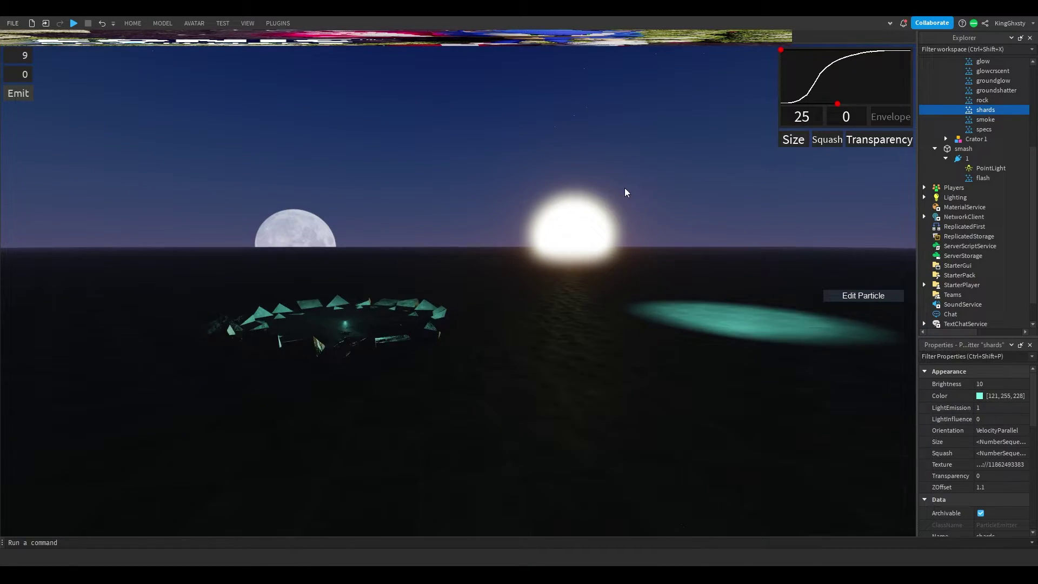
key("w")
right_click_drag(658, 256, 623, 267)
right_click_drag(556, 292, 556, 292)
key("a")
key("d")
key("w")
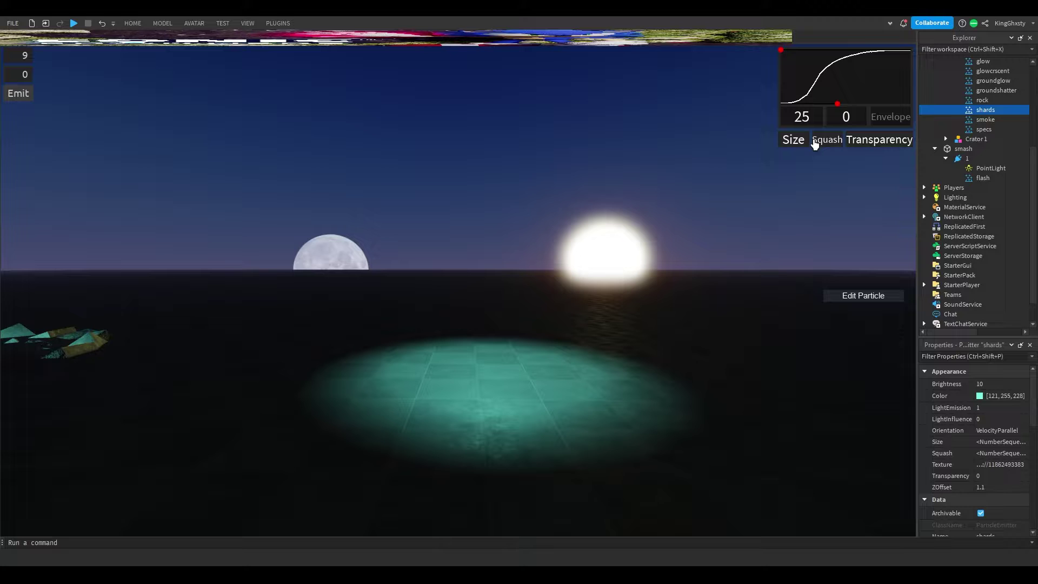
right_click_drag(852, 196, 802, 213)
key("w")
key("a")
key("q")
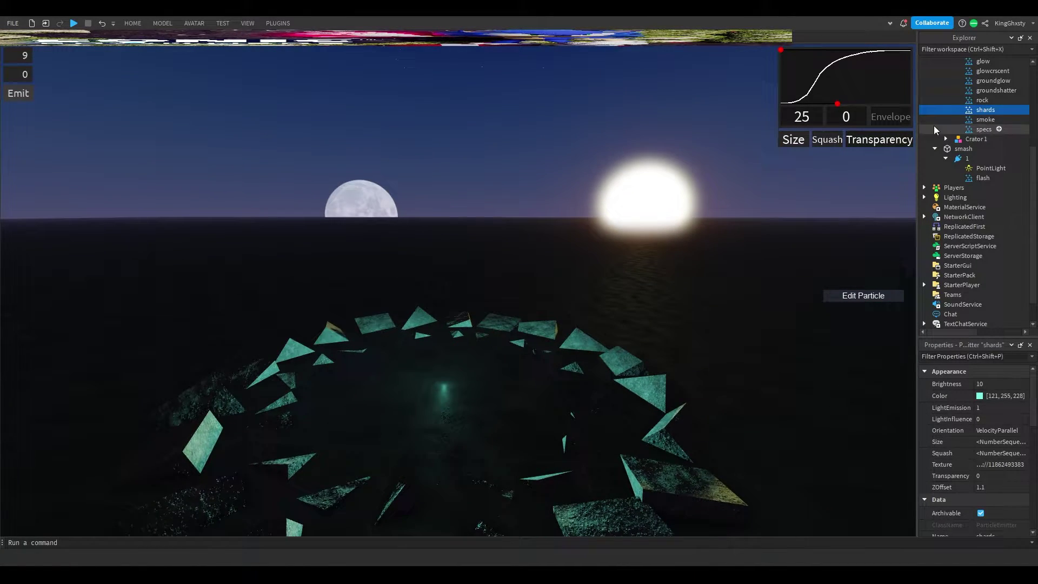
right_click_drag(692, 293, 692, 255)
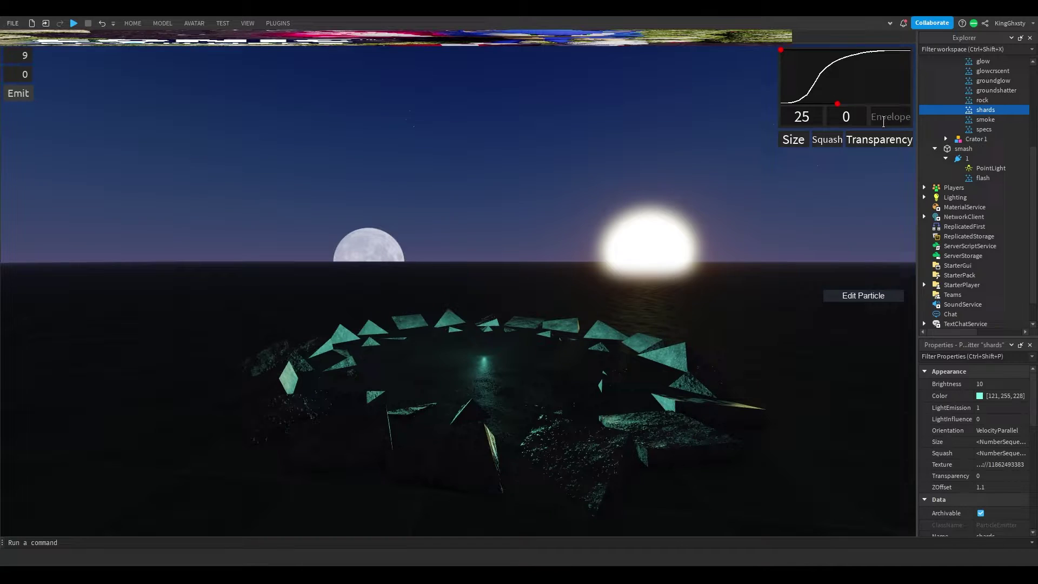
- Preview the shards emitter in the particle editor, inspect its size graph and close the editor
left_click(830, 291)
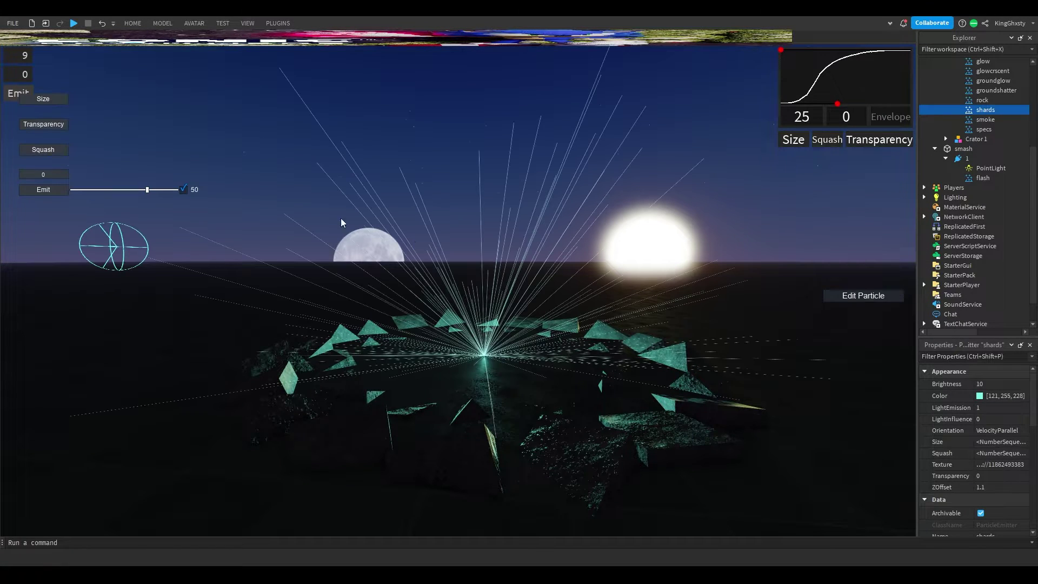
left_click(48, 99)
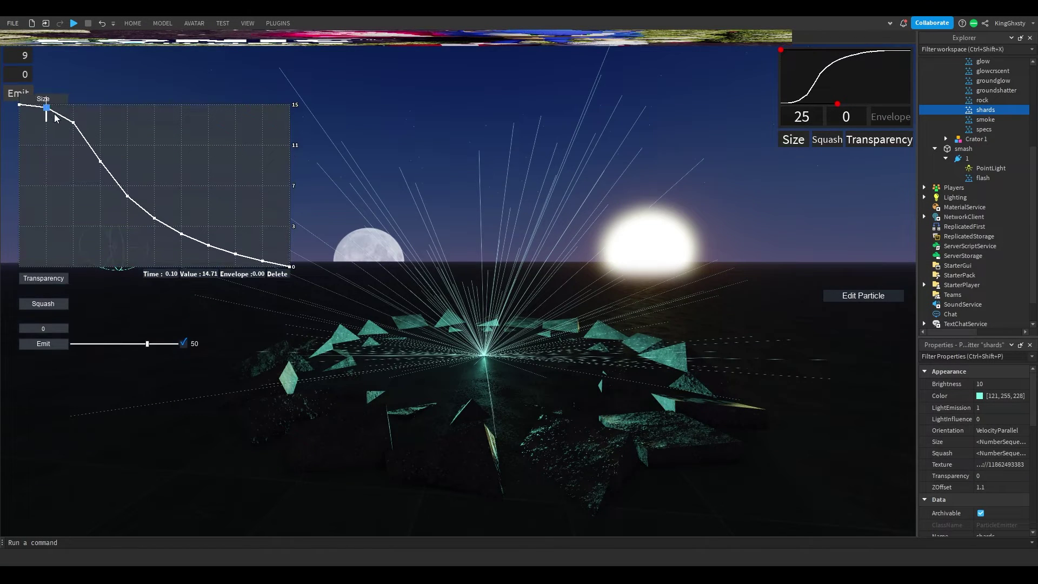
left_click(861, 300)
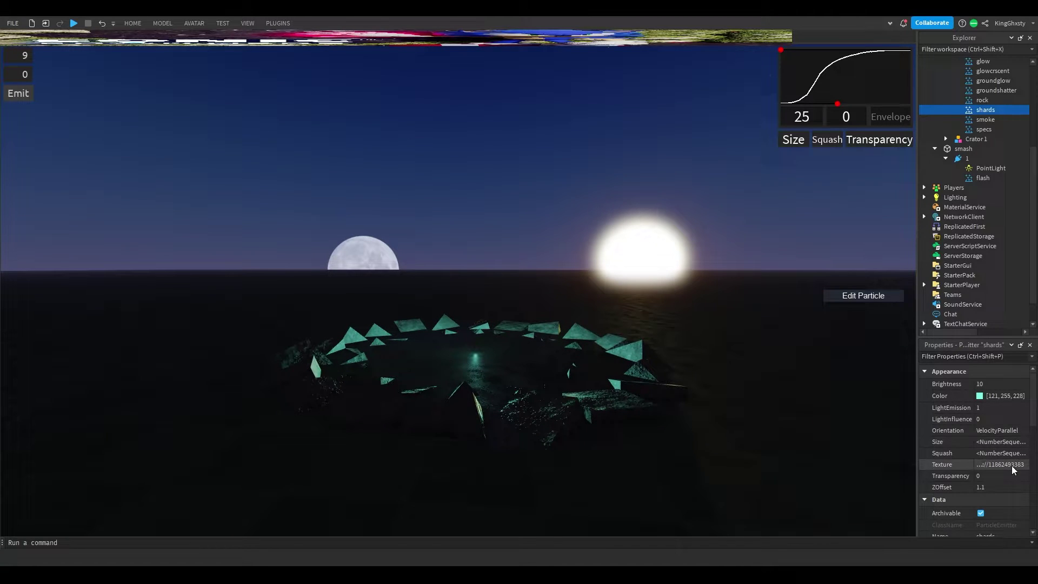
- Set the specs emitter's starting size in the original smash part to 1.88 with an envelope of 1.31
scroll(990, 154, "up", 3)
left_click(983, 212)
left_click(1019, 442)
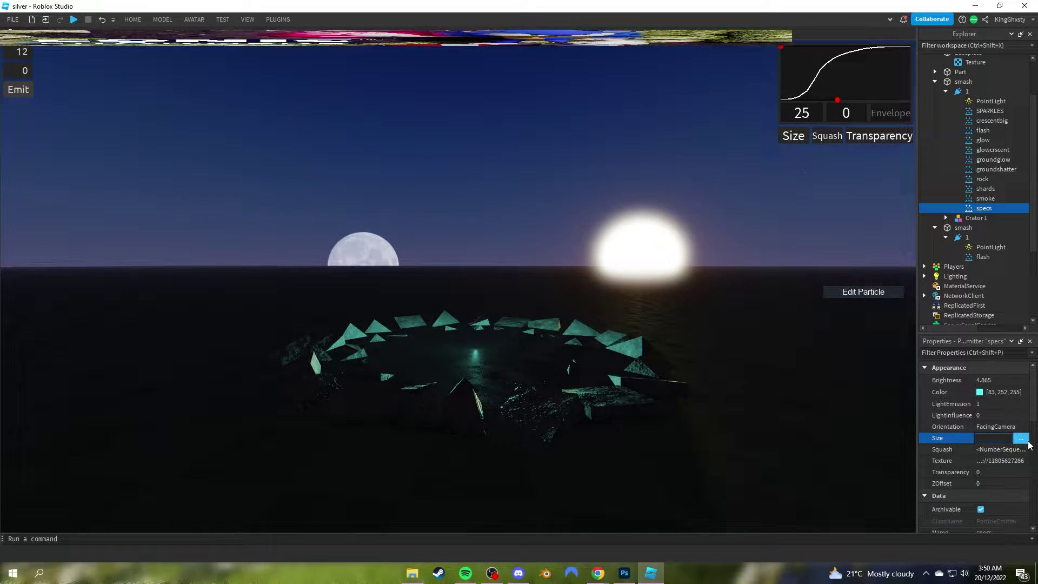
left_click(1022, 439)
left_click(303, 307)
left_click_drag(348, 212, 352, 244)
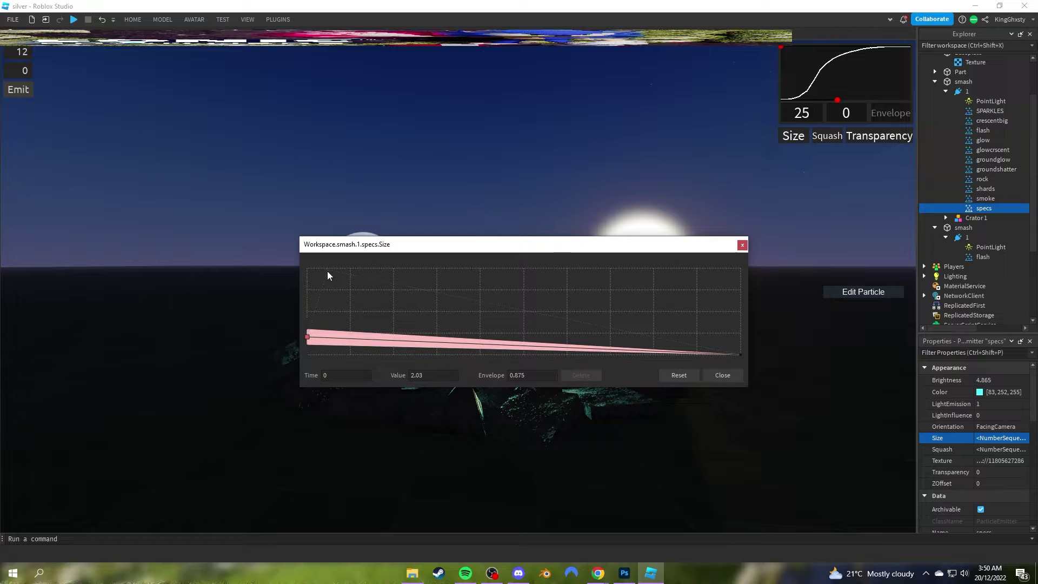
left_click_drag(308, 339, 331, 325)
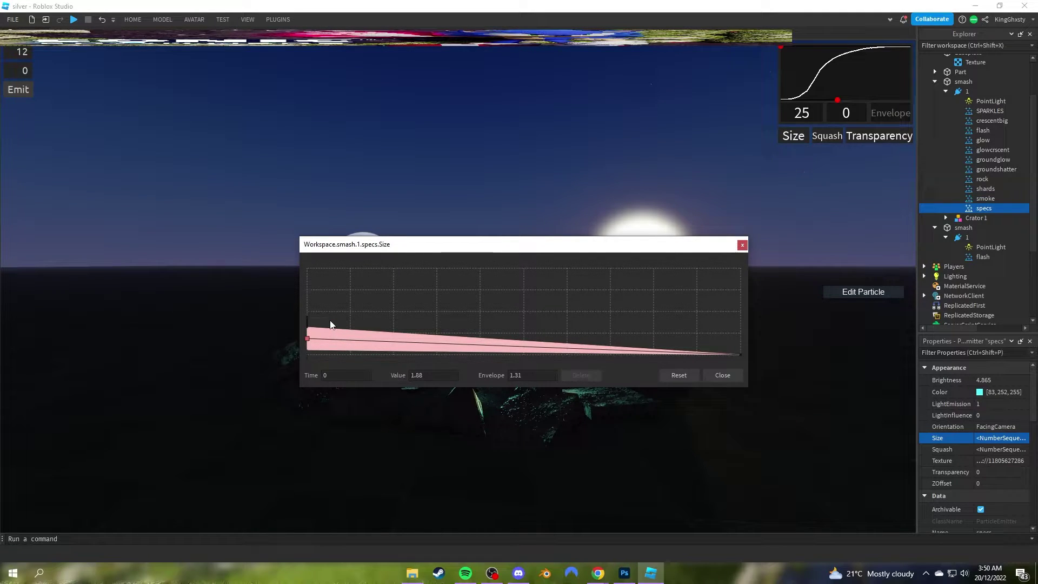
left_click(738, 374)
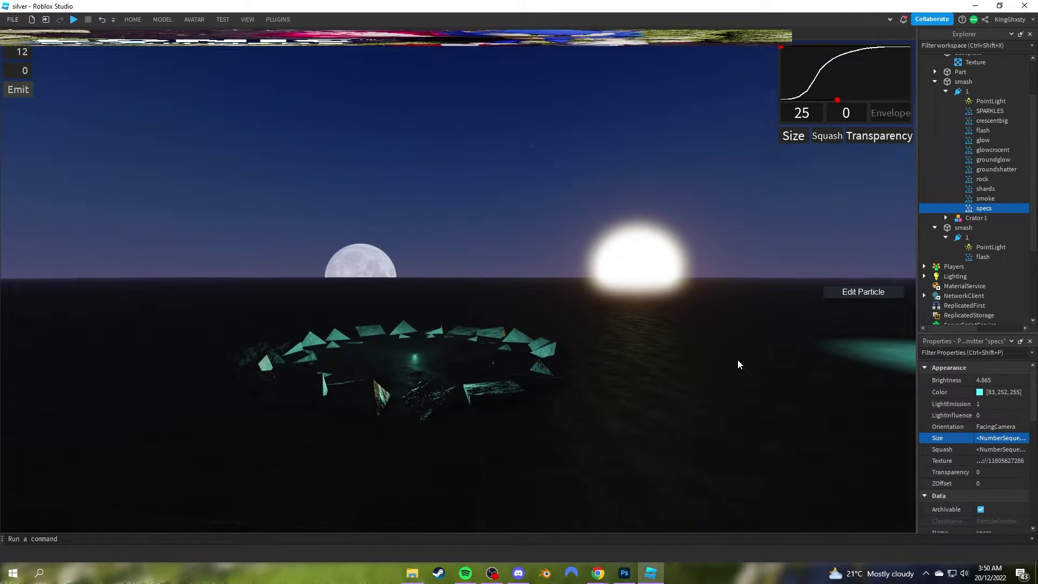
- Preview the specs emitter in the particle editor, examine its size graph and close the editor
left_click(850, 293)
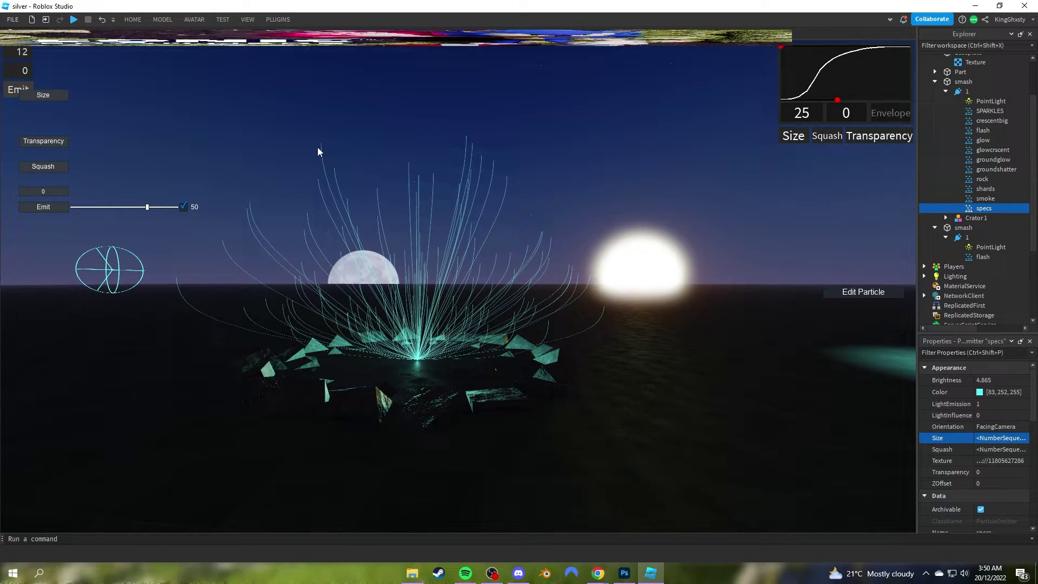
left_click(59, 94)
left_click(59, 96)
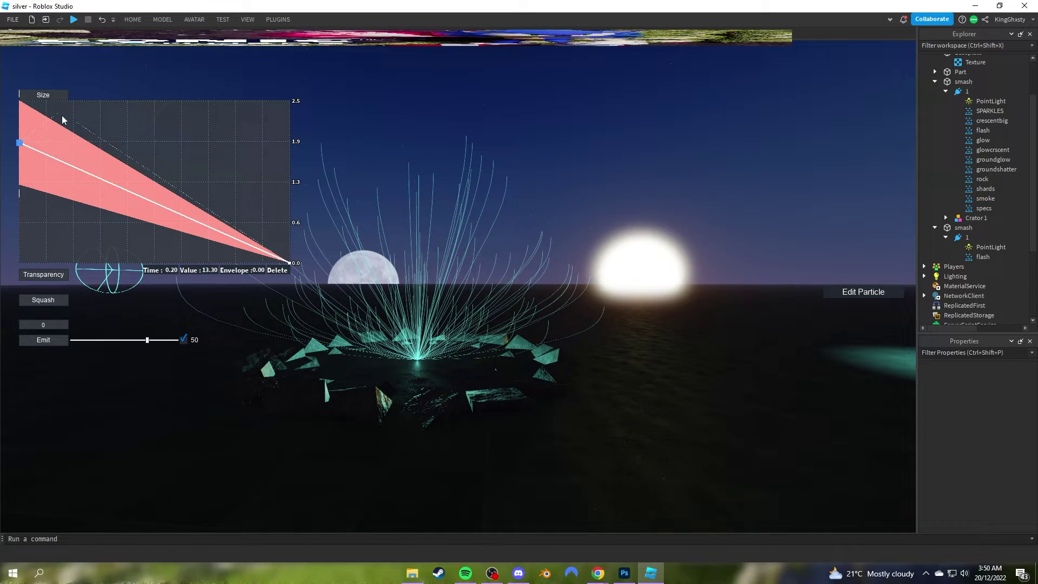
left_click(841, 295)
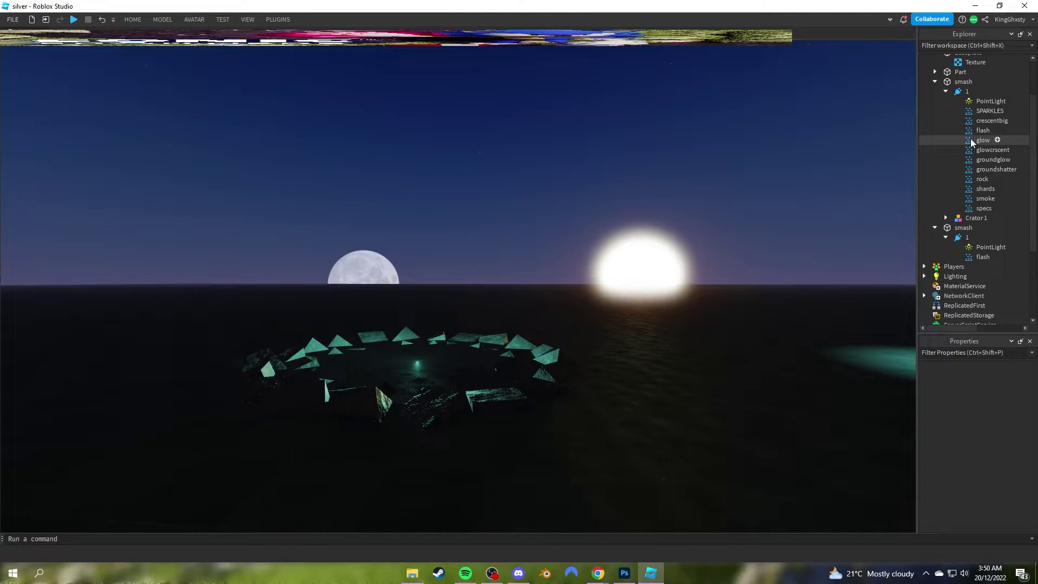
- Reselect the specs emitter and reduce the envelope of its starting size to 0.687
right_click_drag(770, 254, 749, 254)
left_click(985, 189)
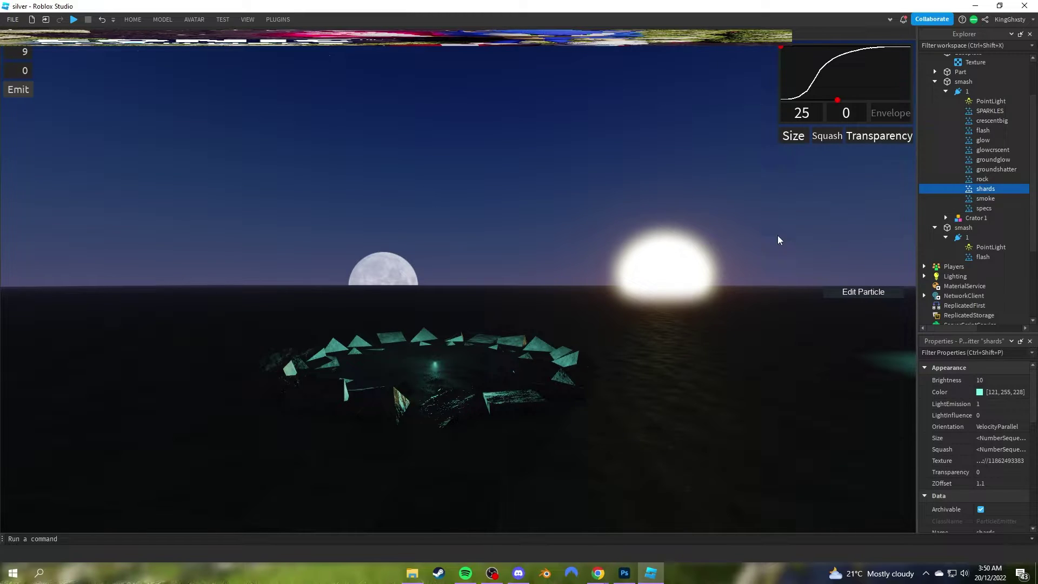
left_click(961, 210)
right_click_drag(757, 317, 812, 362)
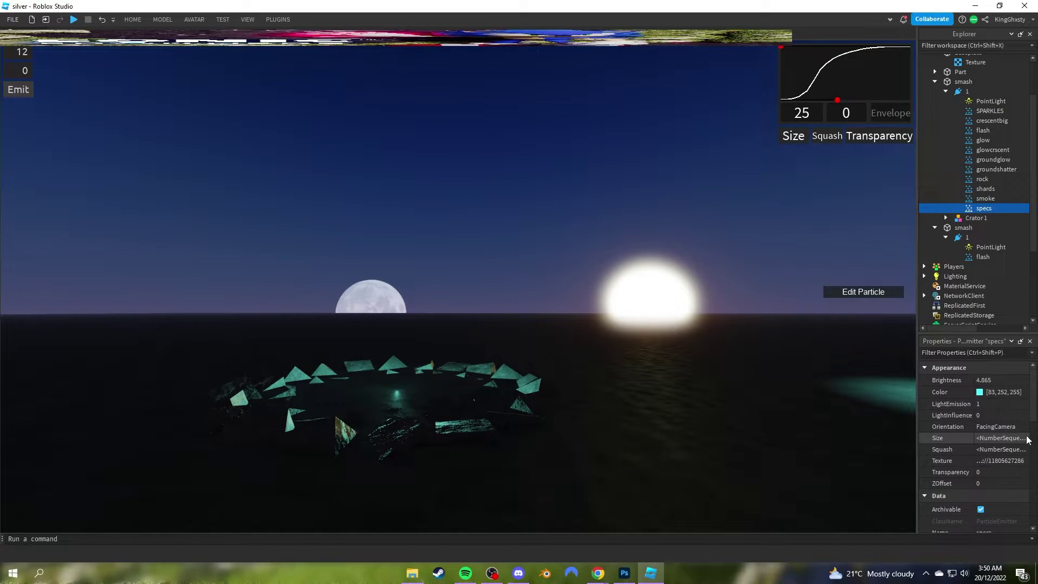
left_click(1000, 438)
left_click(1024, 438)
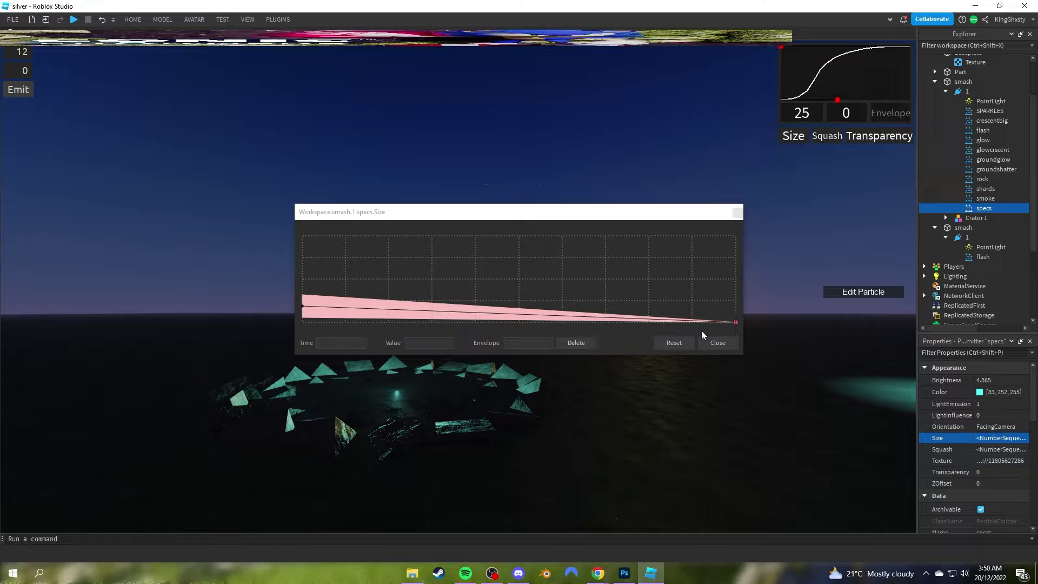
left_click(303, 305)
left_click_drag(302, 294, 303, 299)
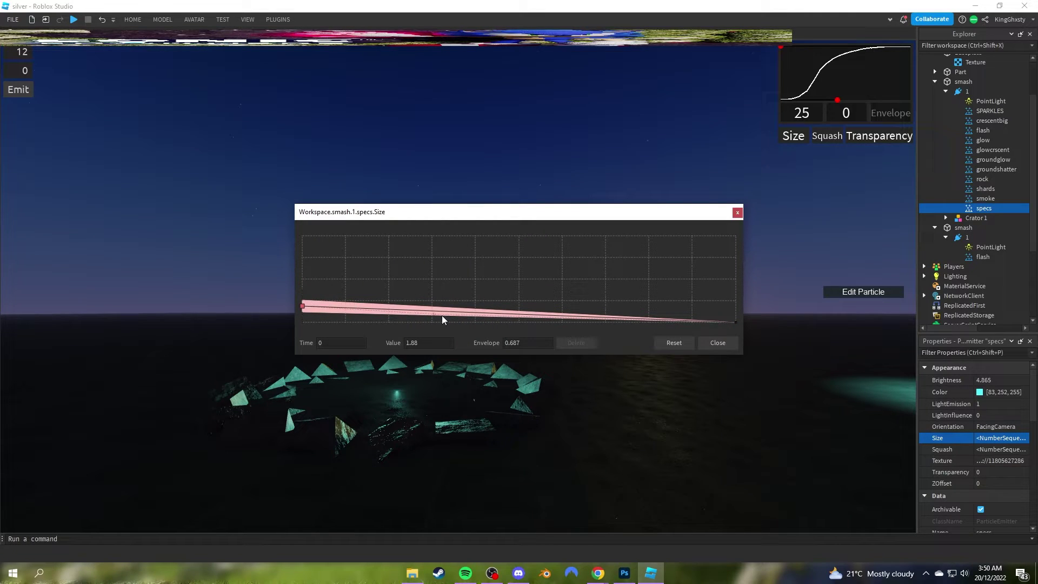
left_click_drag(734, 323, 787, 378)
left_click(718, 344)
- Duplicate the specs emitter into the second smash part's attachment and preview it in the particle editor
key("d")
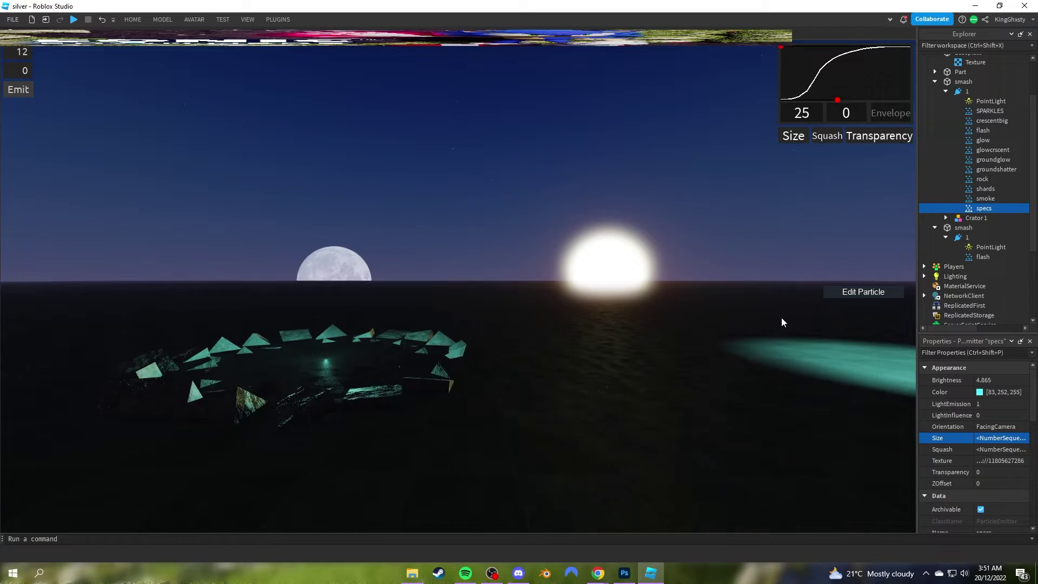
key("ctrl+d")
left_click_drag(984, 219, 968, 247)
scroll(696, 315, "up", 2)
left_click(859, 292)
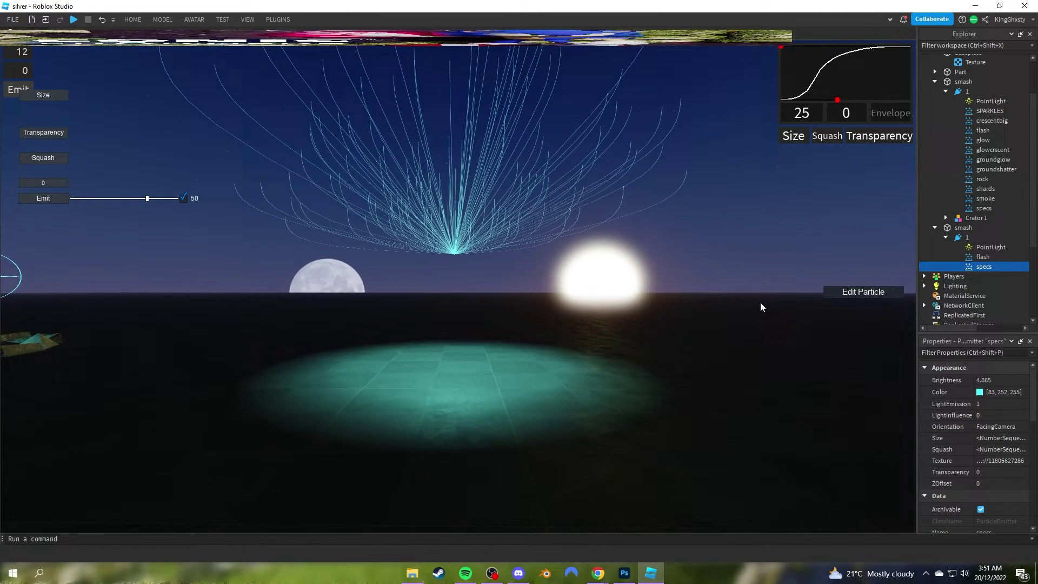
- Try a spread angle of 360, -360 on the copied specs emitter and view the burst
scroll(908, 406, "down", 5)
scroll(932, 416, "down", 3)
key("d")
key("w")
key("q")
scroll(985, 443, "down", 5)
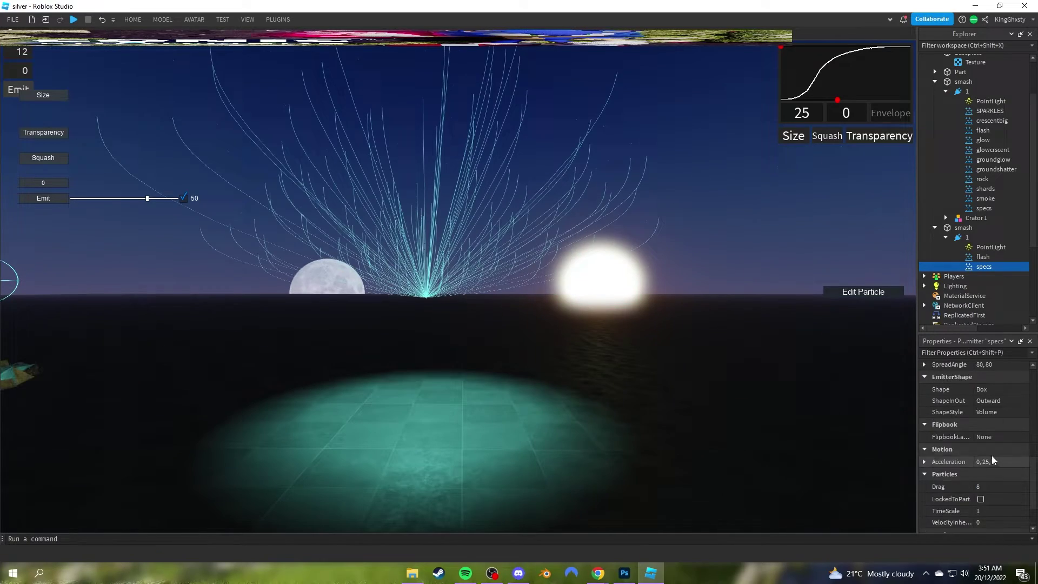
left_click(989, 364)
type("360, -360")
key("Return")
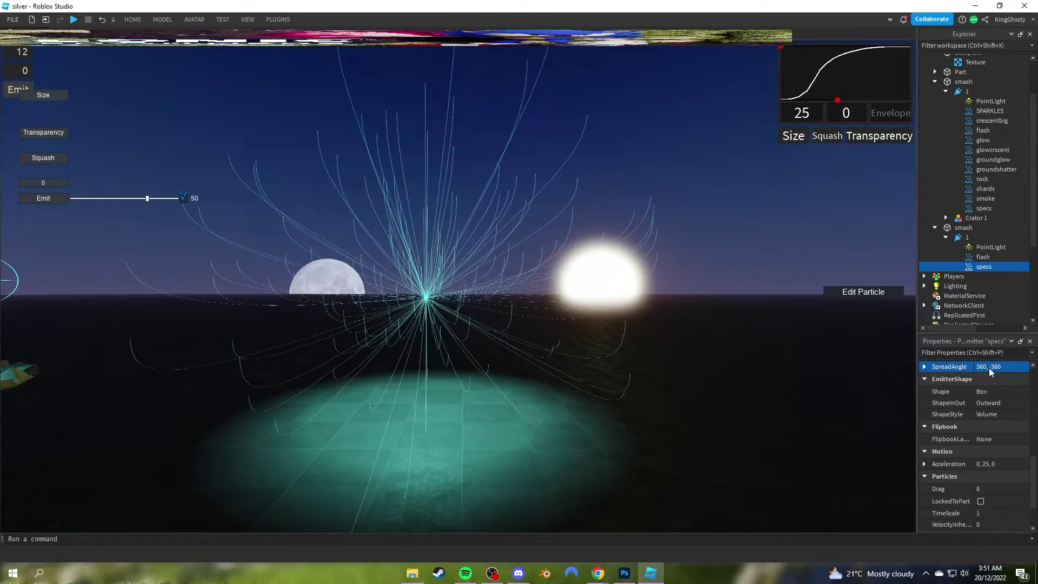
key("a")
right_click_drag(374, 237, 536, 280)
key("s")
key("w")
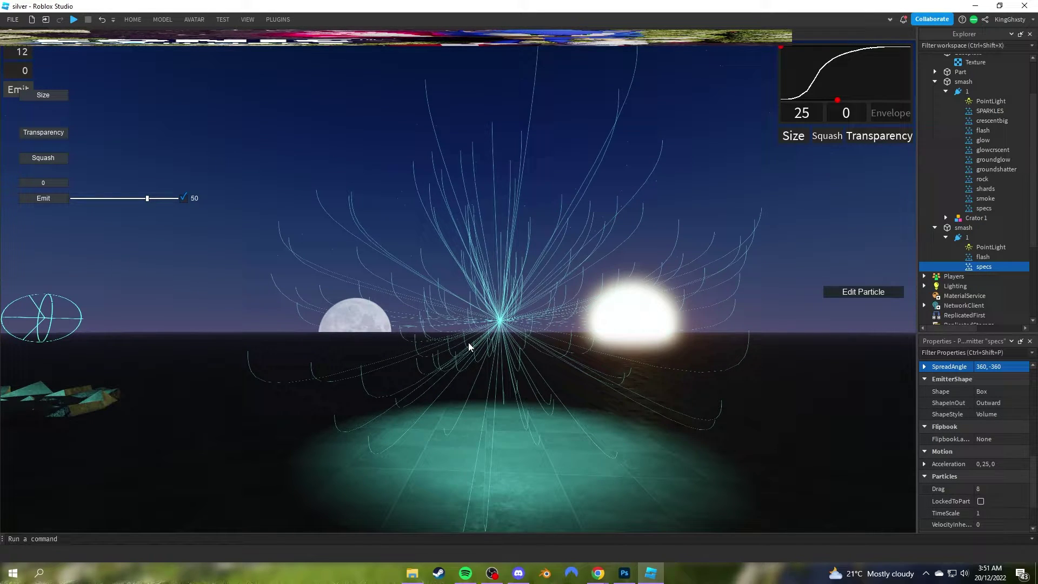
- Try fixed speeds of 5 and 125 on the copied specs emitter, and undo both speed changes
scroll(1013, 420, "up", 2)
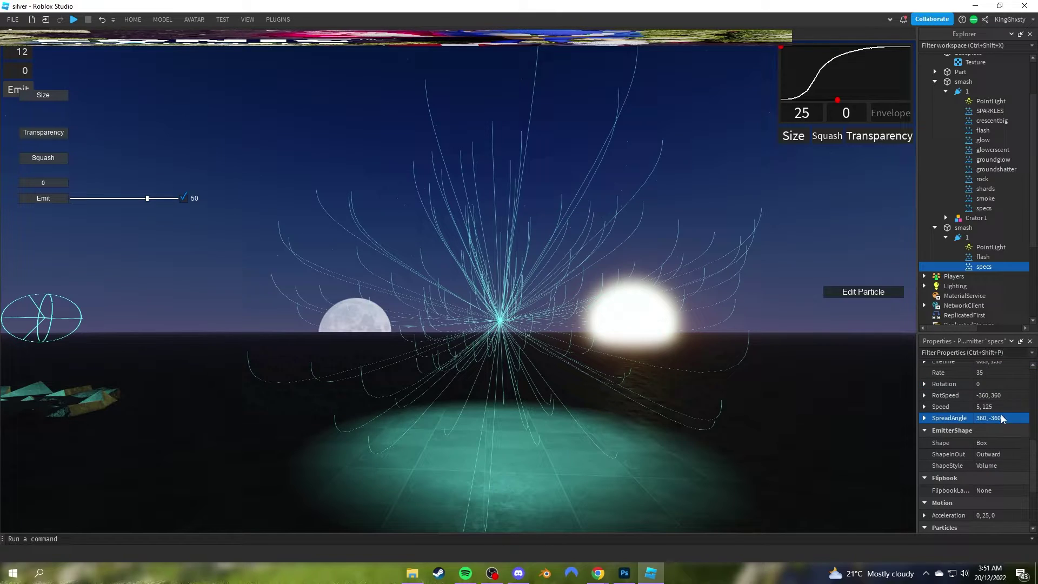
left_click(992, 406)
key("Return")
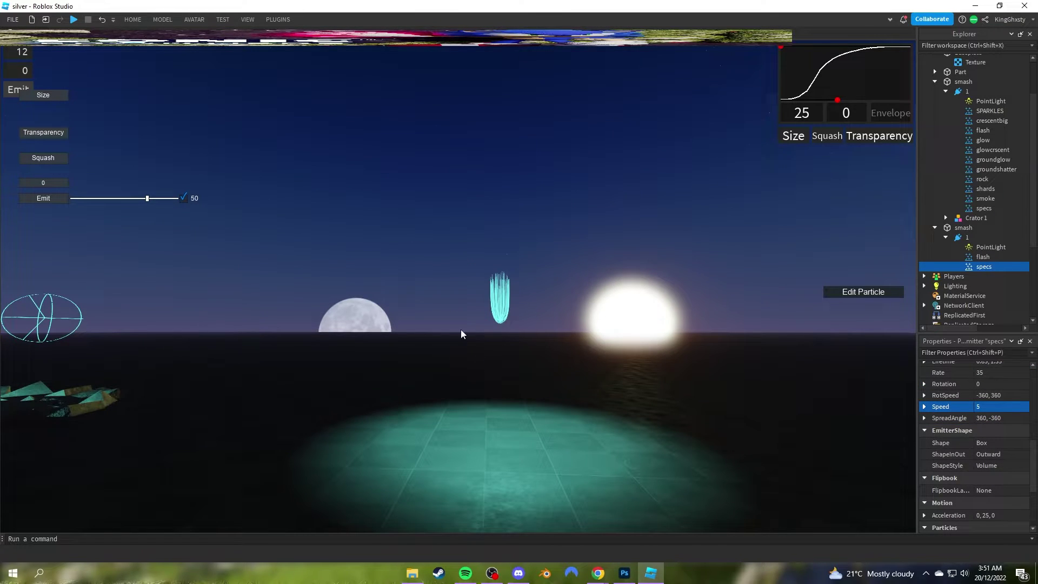
left_click(985, 407)
type("125")
key("Return")
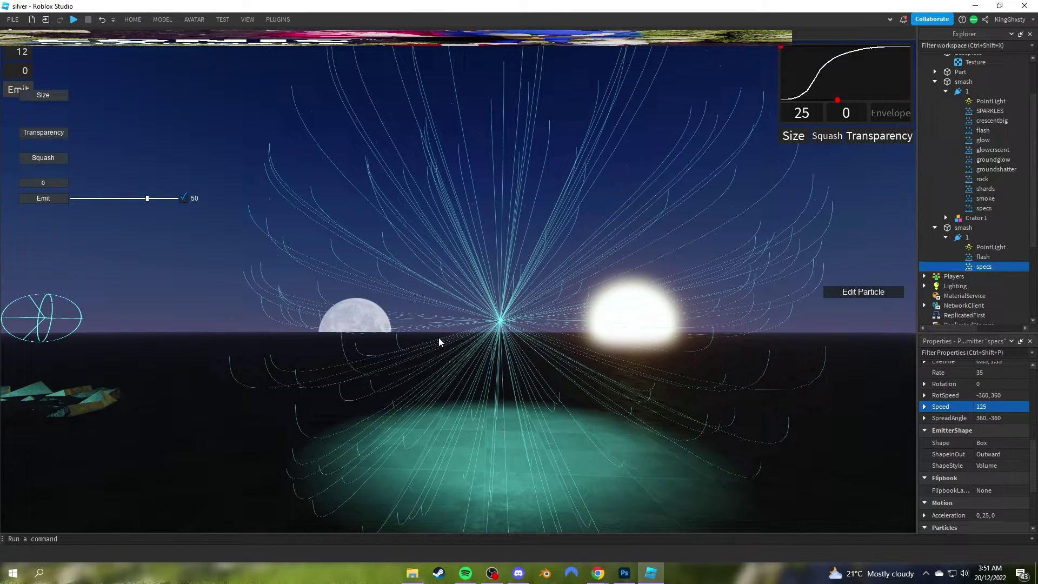
key("ctrl+z")
key("ctrl+z")
right_click_drag(598, 317, 599, 290)
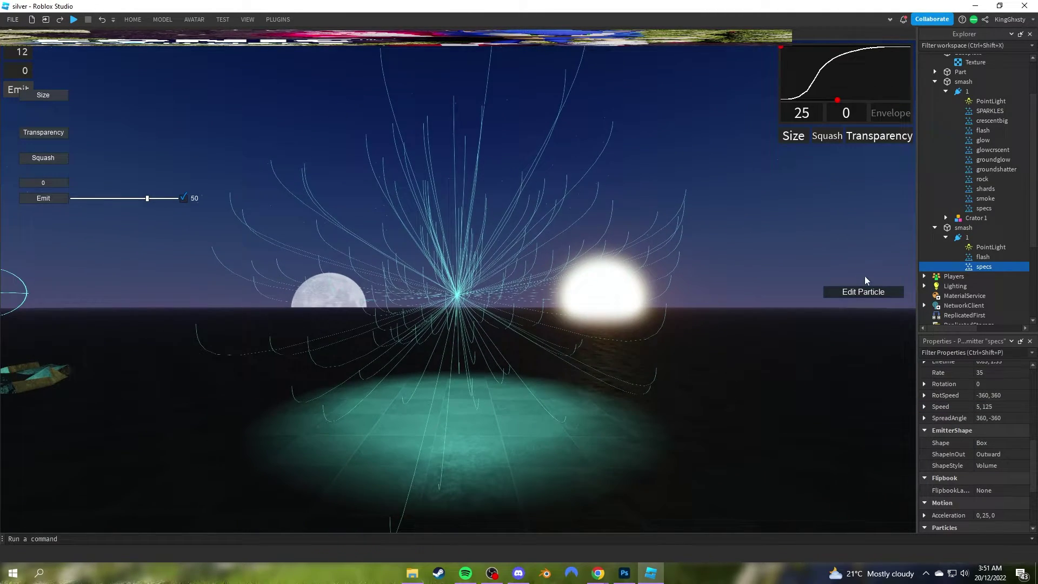
- Close the particle editor and emit the copied specs to preview the burst
left_click(864, 291)
left_click(19, 90)
left_click(18, 89)
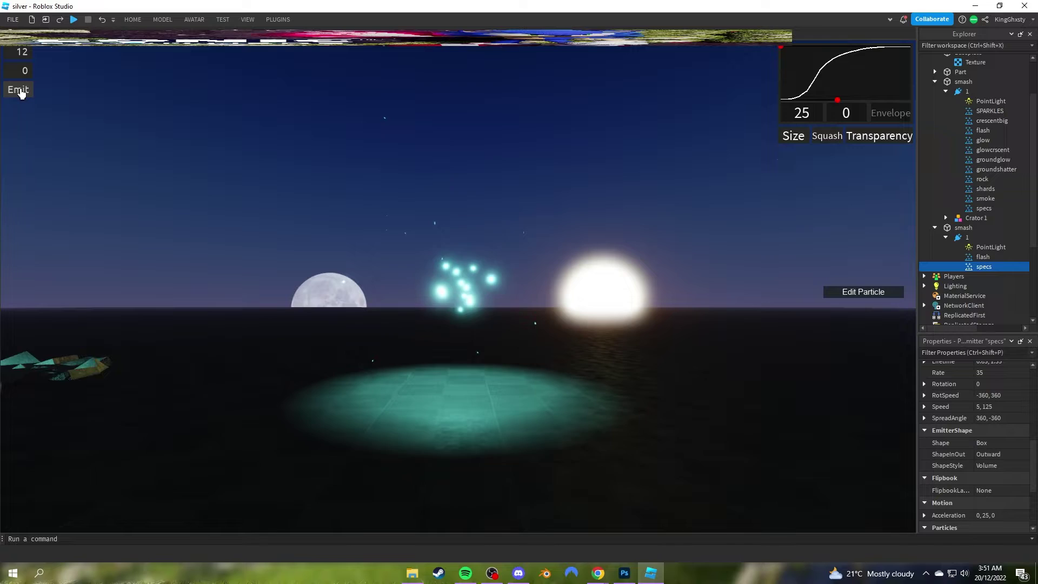
- Try a starting size of about 68 on the copied specs emitter and emit it to test
left_click(865, 295)
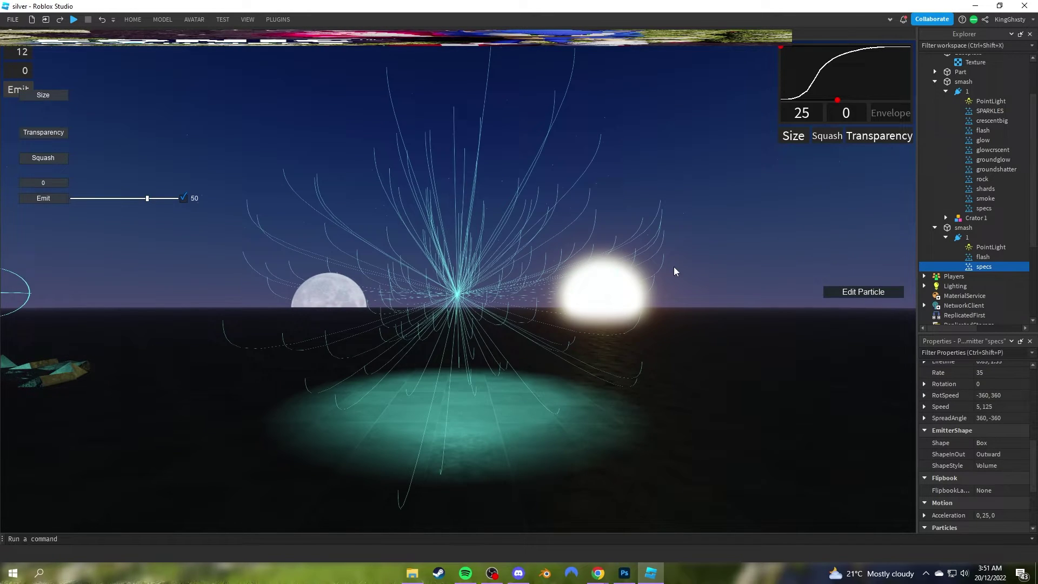
left_click(43, 95)
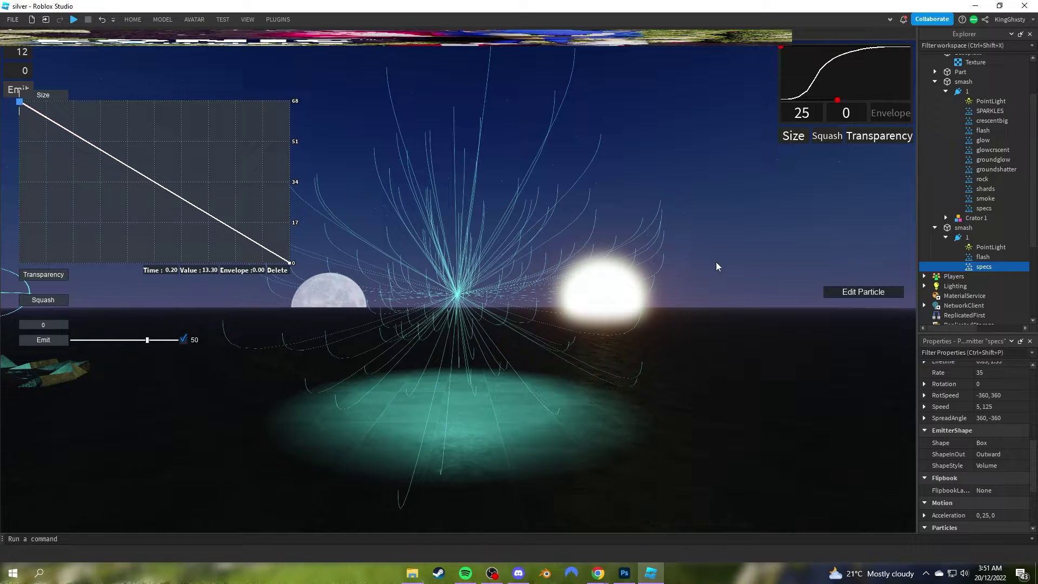
left_click(845, 292)
left_click(15, 92)
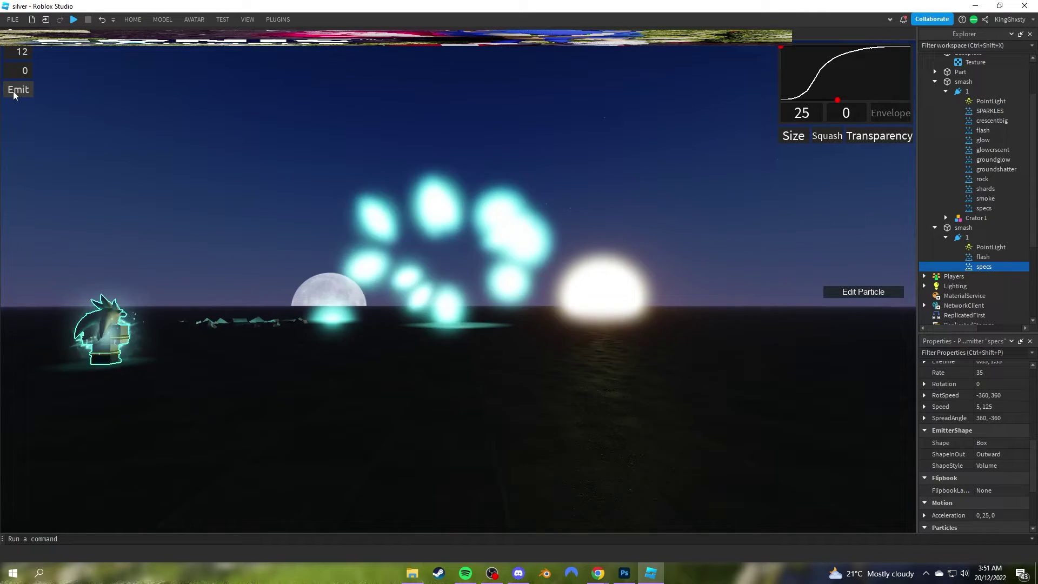
left_click(14, 93)
scroll(98, 129, "up", 5)
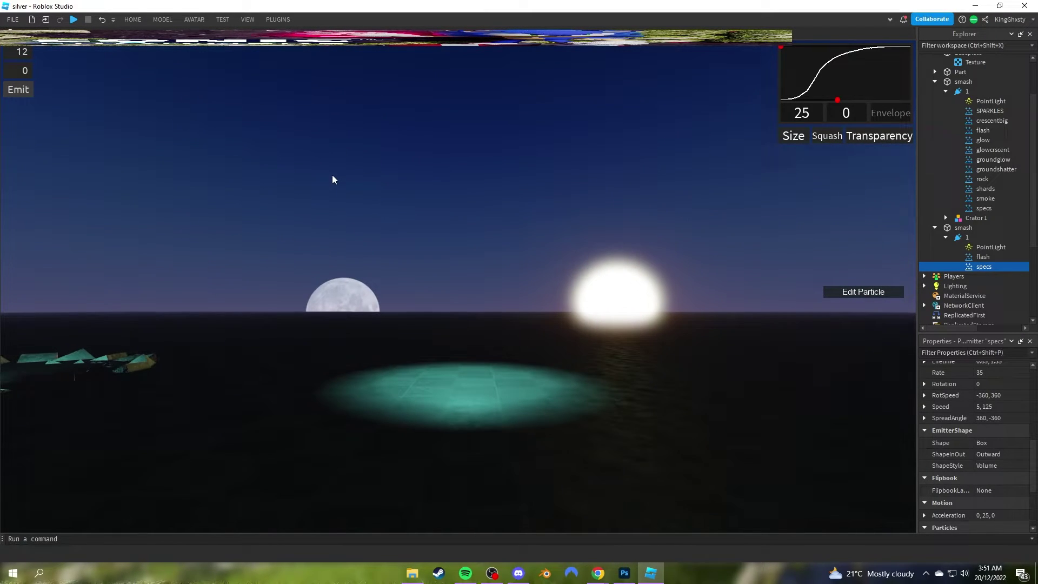
- Inspect the copied specs emitter's size graph in the particle editor and close the editor
left_click(861, 293)
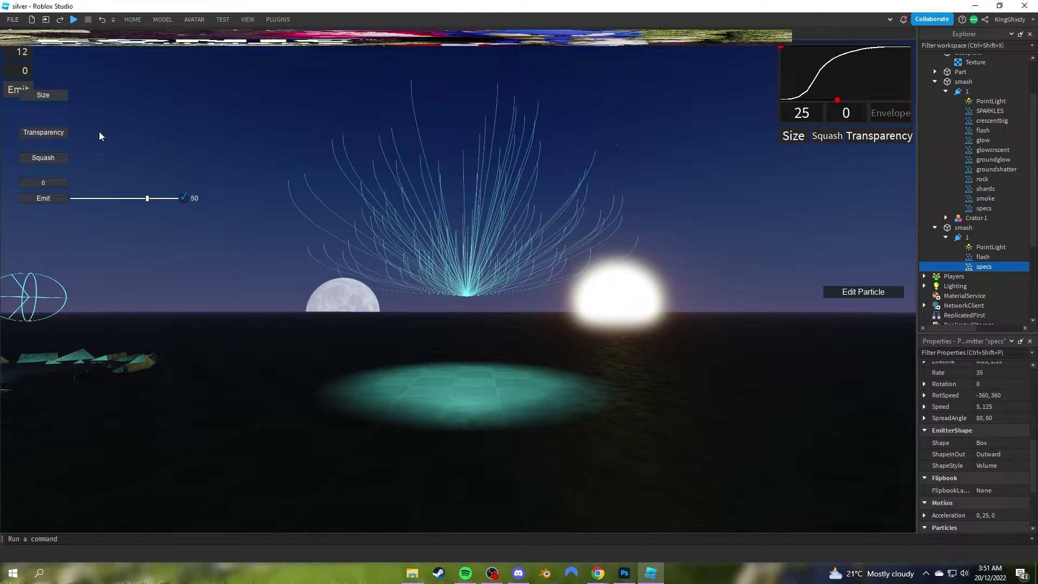
left_click(44, 95)
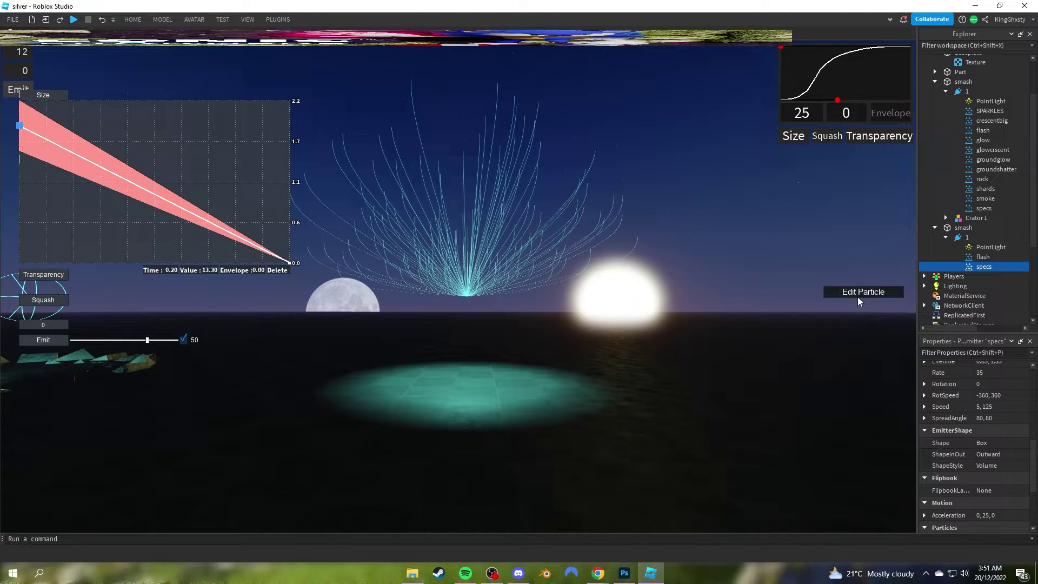
left_click(875, 295)
- Reopen the particle editor and examine the transparency and squash graphs of the copied specs emitter
scroll(705, 267, "up", 3)
scroll(697, 261, "down", 3)
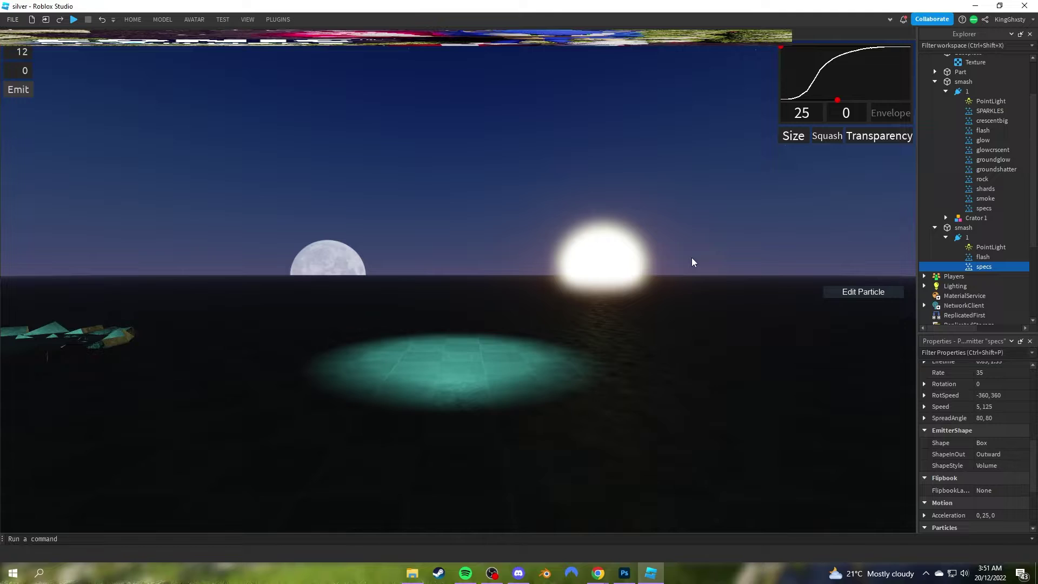
scroll(692, 257, "up", 2)
left_click(864, 297)
left_click(43, 121)
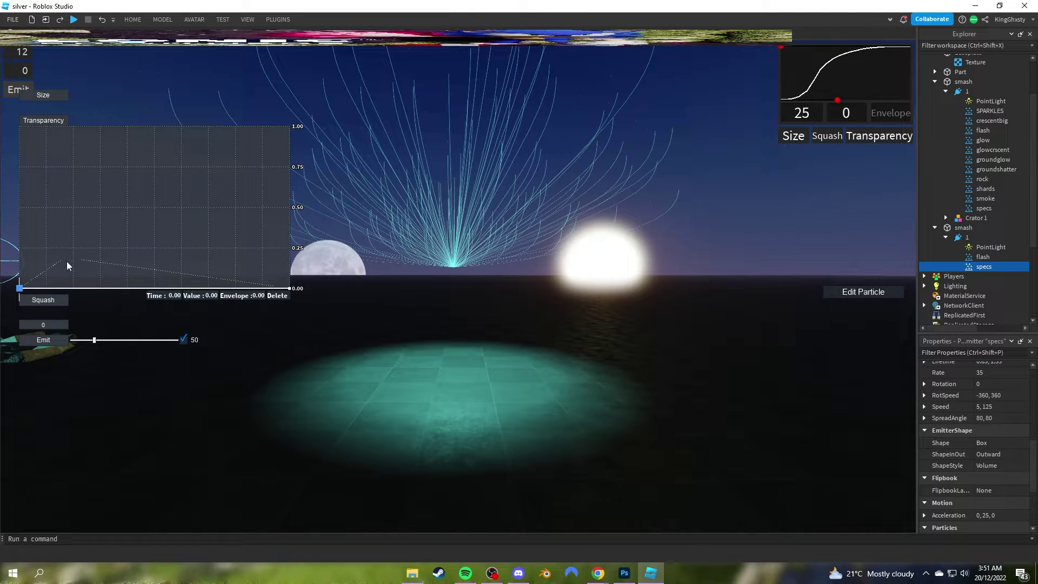
left_click(48, 298)
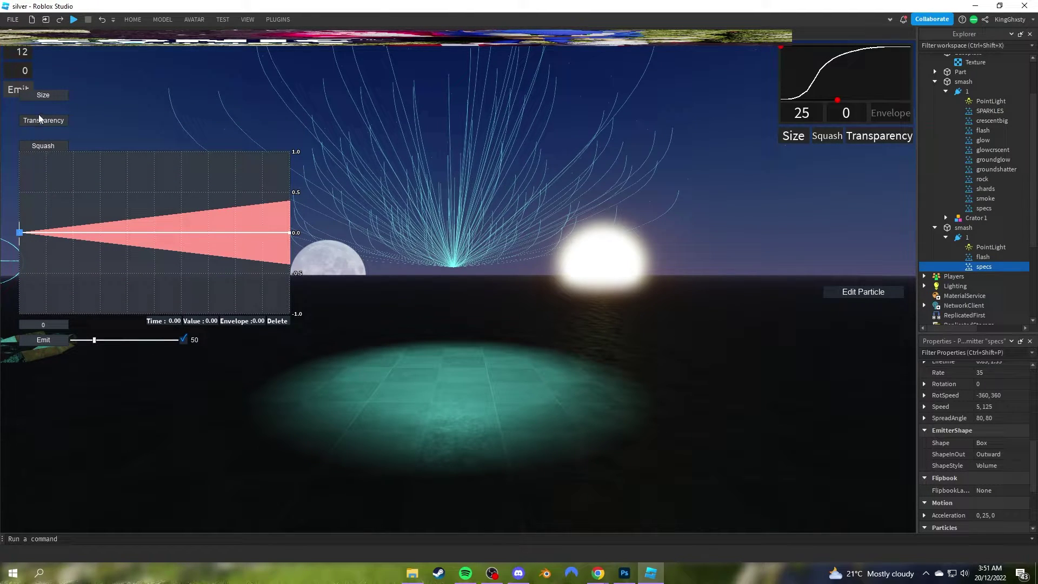
- Inspect the copied specs emitter's squash sequence from its properties, close it and emit the particles to compare
scroll(989, 419, "up", 5)
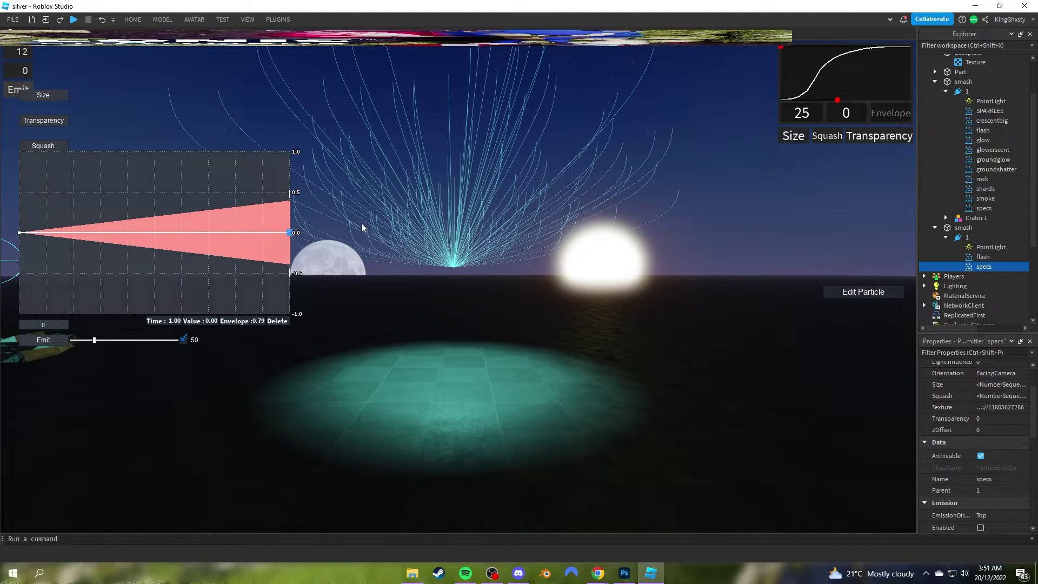
left_click(1000, 395)
left_click(1023, 395)
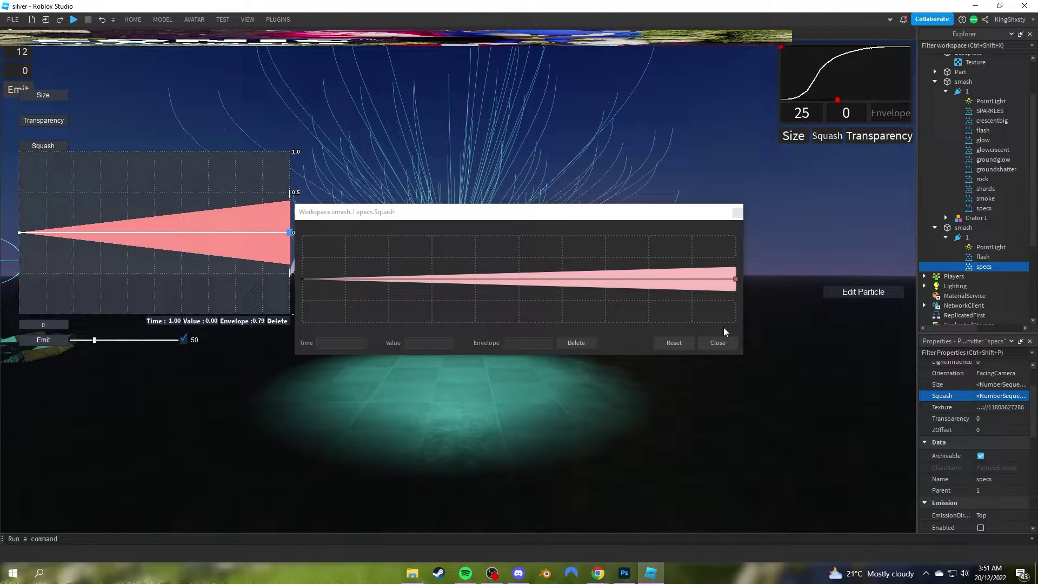
left_click(717, 343)
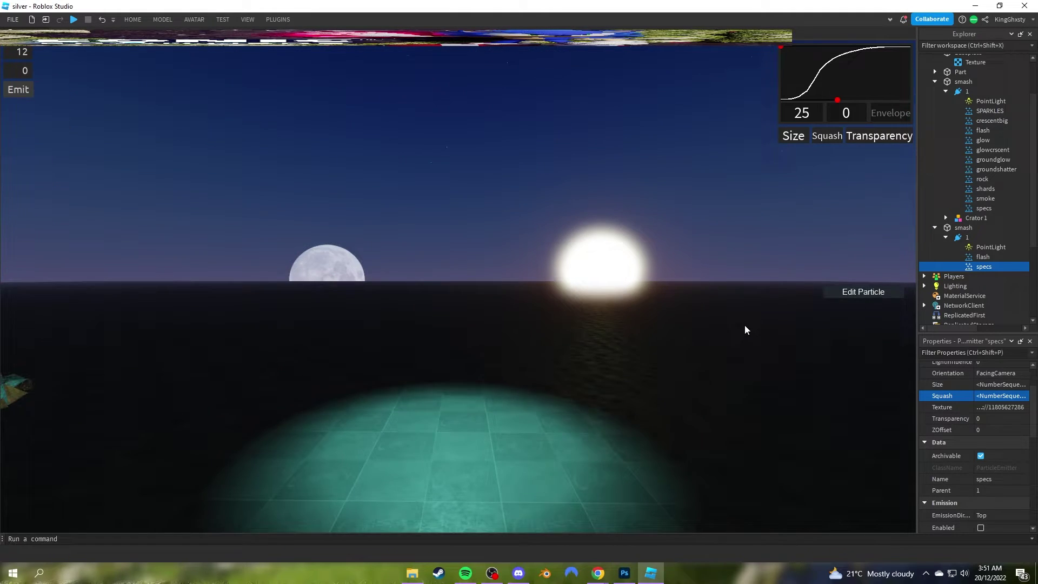
scroll(731, 321, "down", 2)
left_click(29, 97)
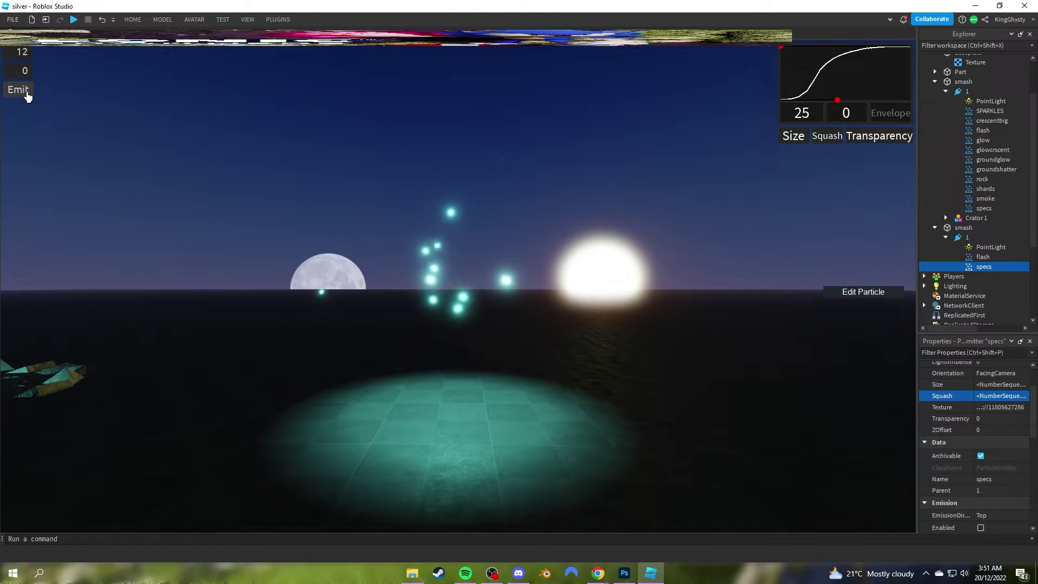
- Reopen the particle editor and emit 1149 of the copied specs twice to preview a dense burst
left_click(838, 293)
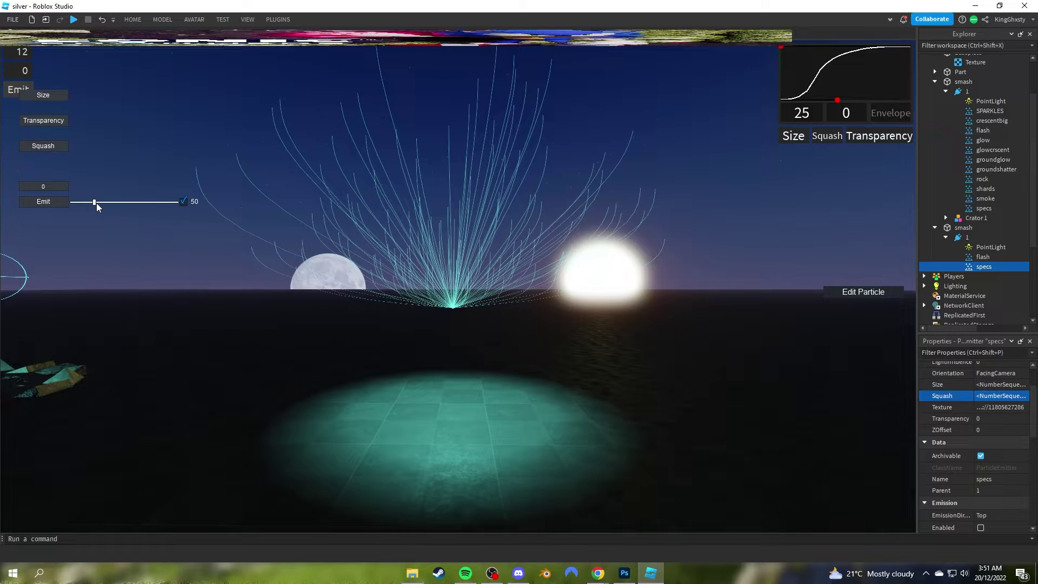
left_click_drag(94, 204, 137, 202)
left_click(37, 201)
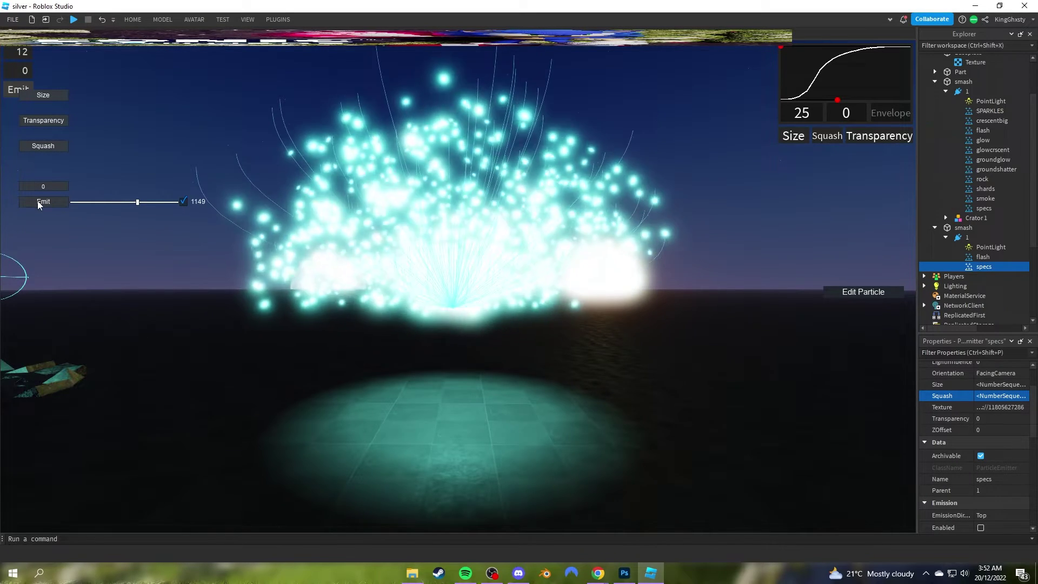
left_click(37, 201)
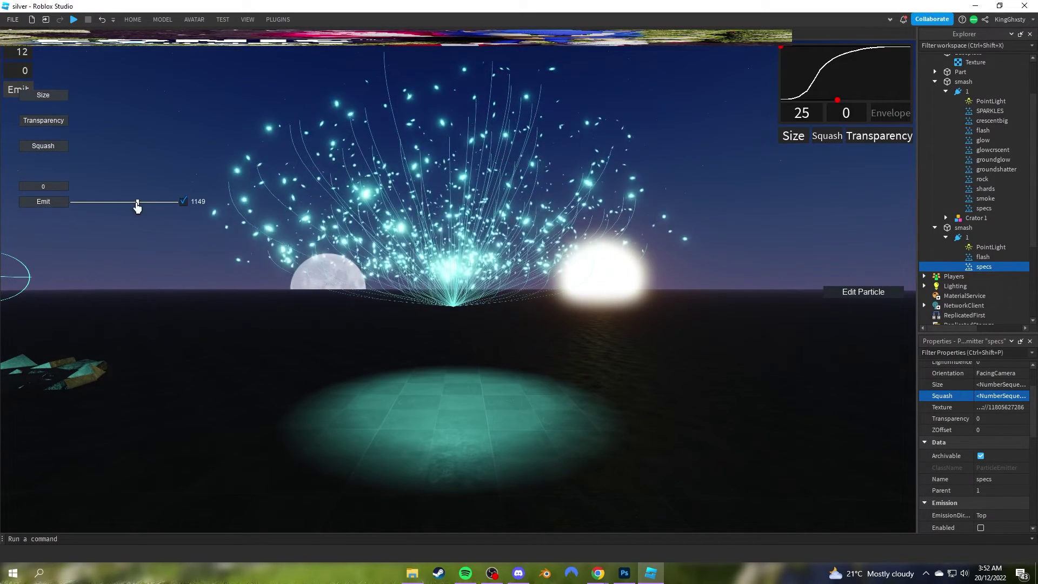
- Reduce the particle editor's emit count to 25 and emit the specs with the preview value at 0.5 and 0.0
left_click_drag(137, 203, 100, 203)
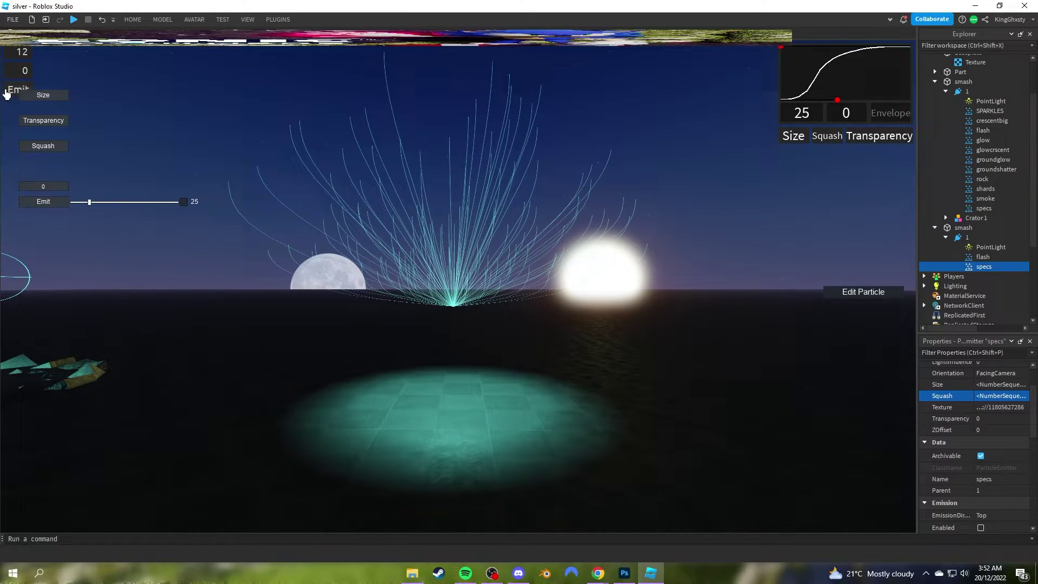
left_click(47, 202)
left_click(46, 187)
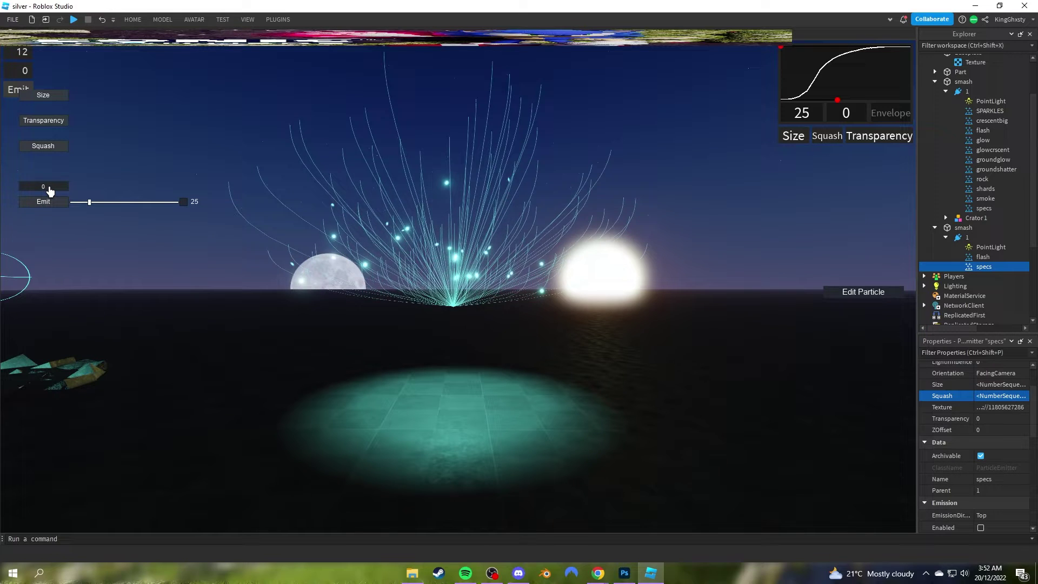
type("1.0")
left_click(49, 189)
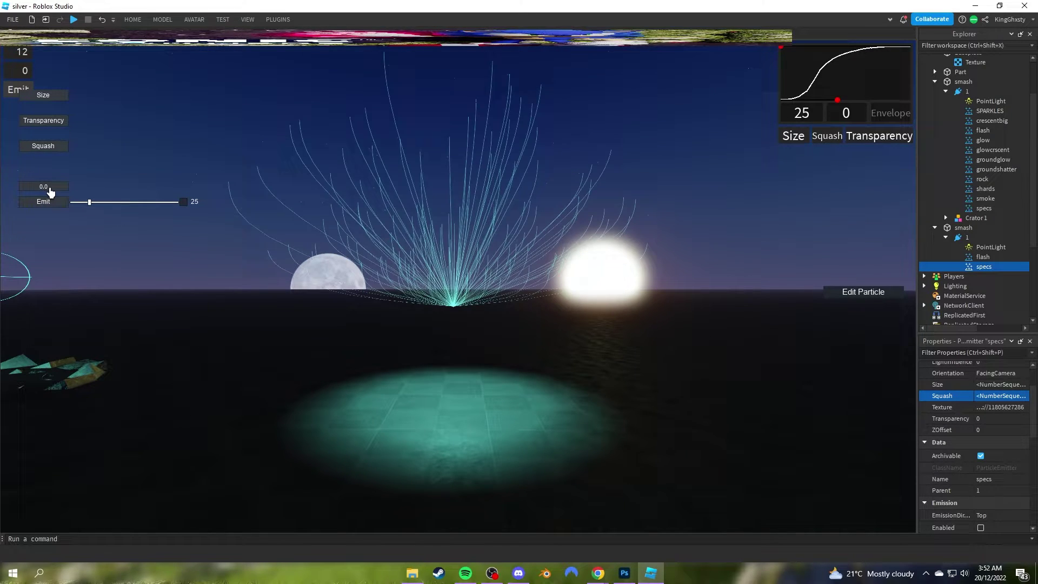
left_click(50, 190)
left_click(44, 203)
left_click(44, 204)
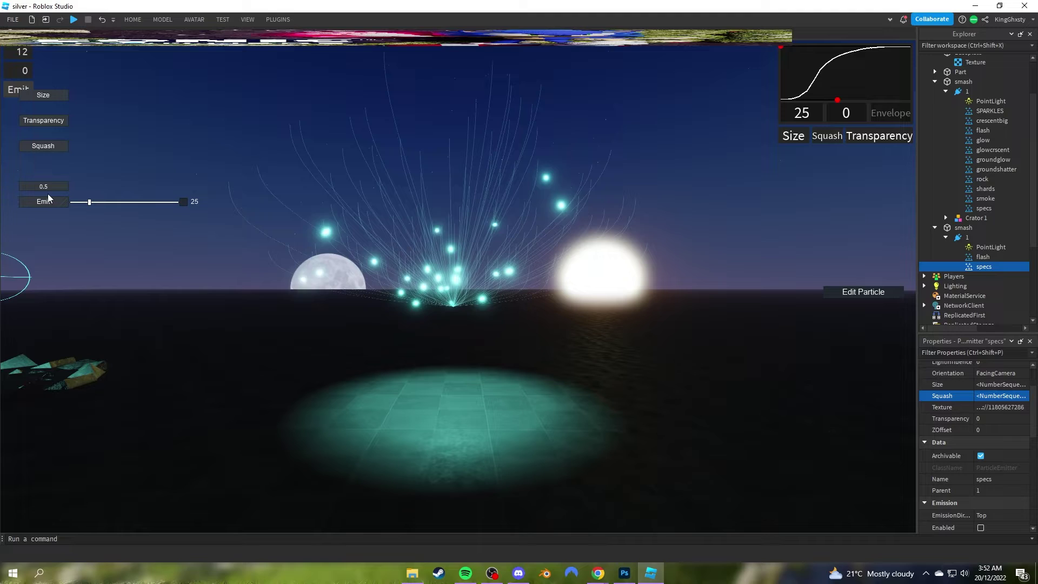
left_click(47, 201)
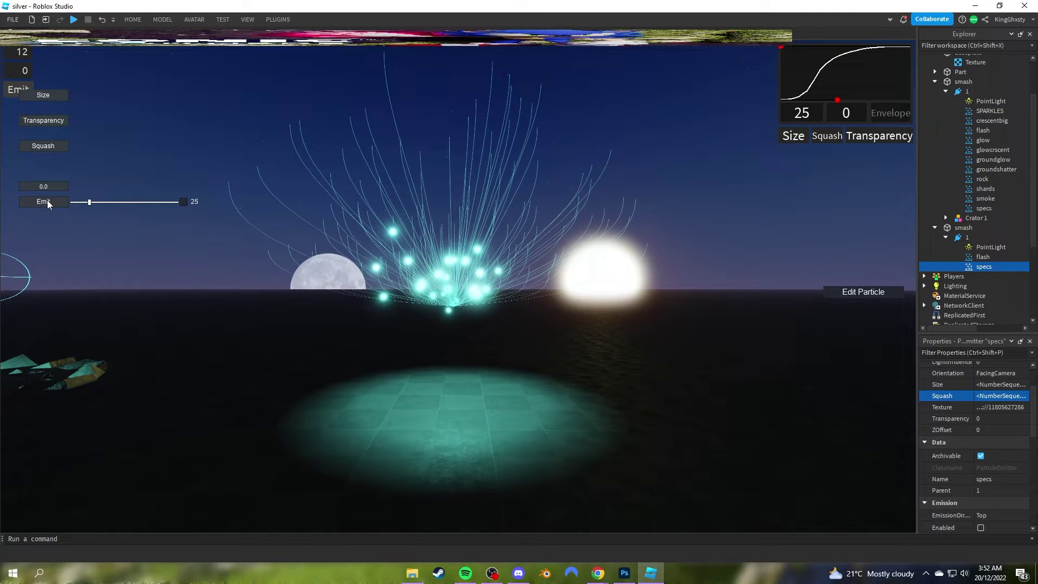
- Cycle the particle editor's preview value through 0.5, 1.0 and 0.0, emitting the specs to compare the bursts
left_click(48, 189)
left_click(46, 201)
left_click(49, 188)
left_click(40, 205)
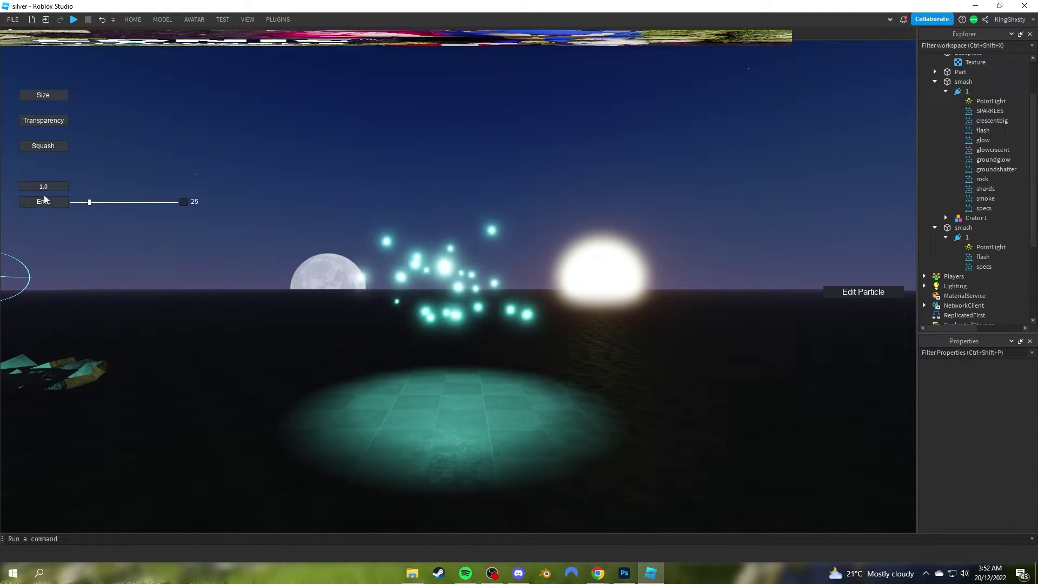
left_click(43, 199)
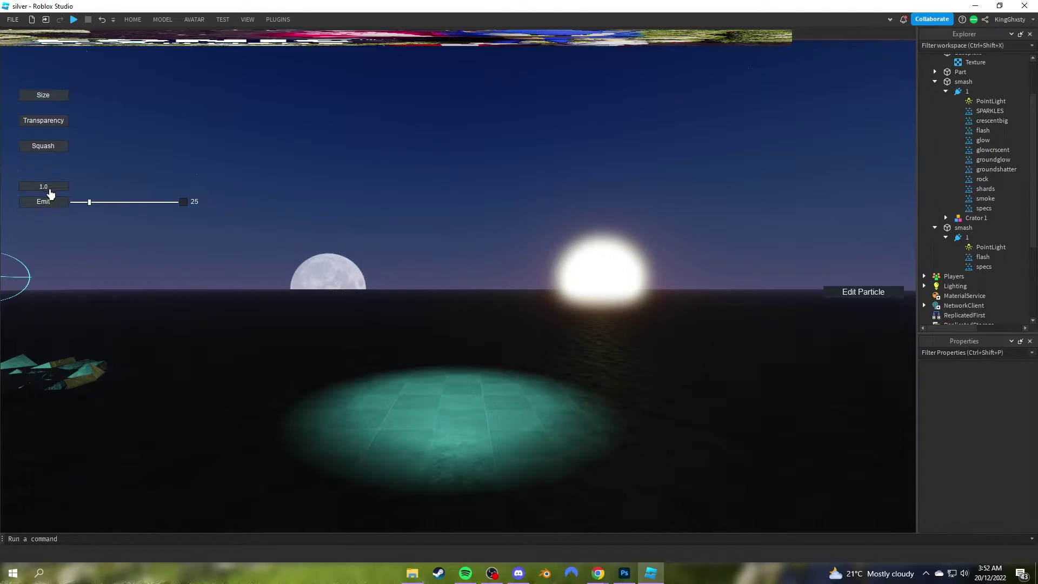
left_click(49, 193)
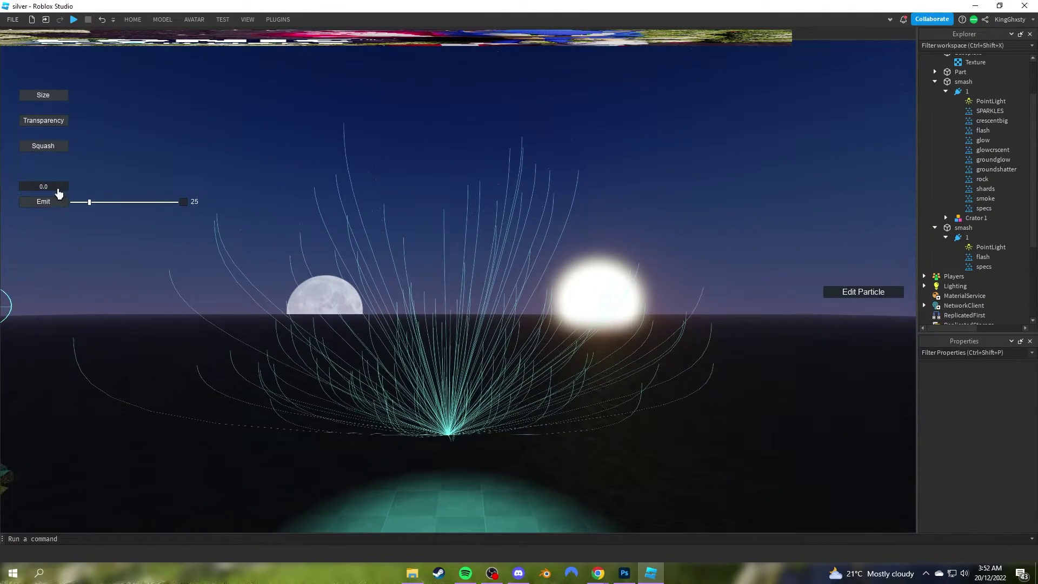
left_click(58, 193)
- Examine the specs trajectory preview from several angles and distances with the preview value at 0.0
right_click_drag(378, 287, 403, 293)
right_click_drag(542, 417, 514, 371)
scroll(513, 371, "down", 3)
right_click_drag(395, 255, 394, 254)
scroll(395, 255, "up", 1)
right_click_drag(501, 280, 501, 280)
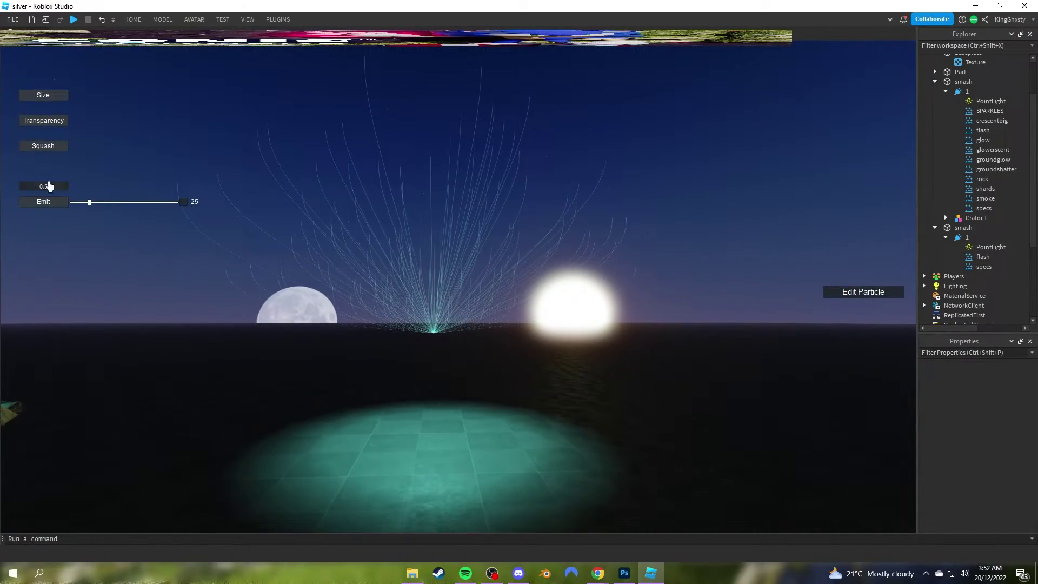
left_click(48, 188)
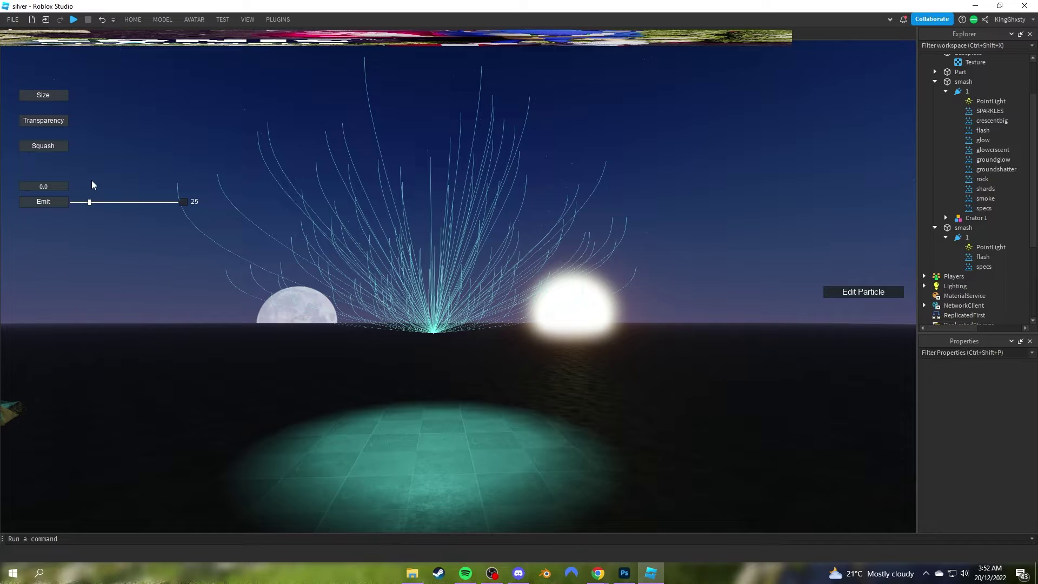
right_click_drag(489, 216, 458, 215)
scroll(488, 215, "up", 2)
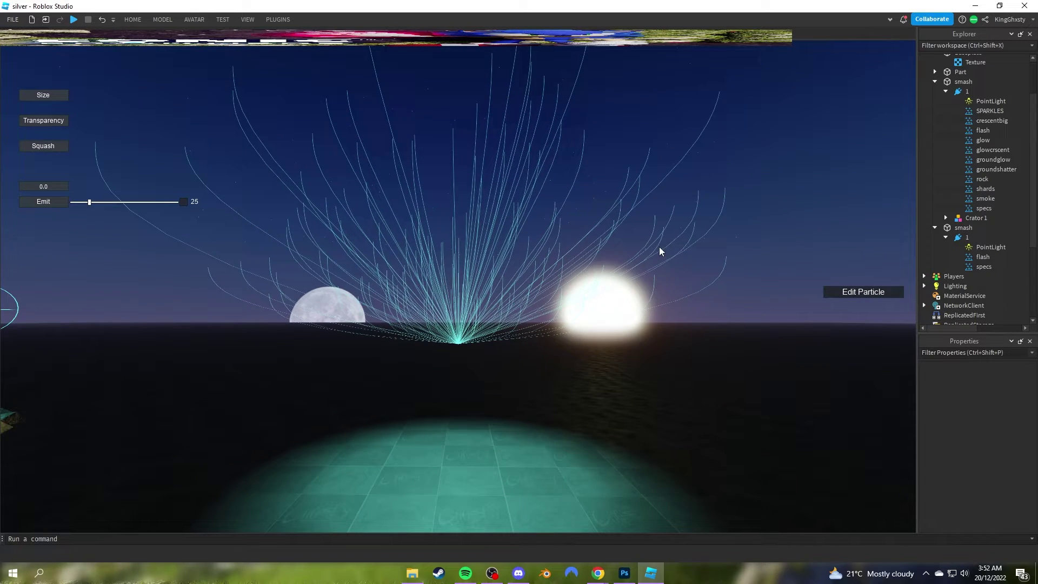
right_click_drag(504, 240, 505, 240)
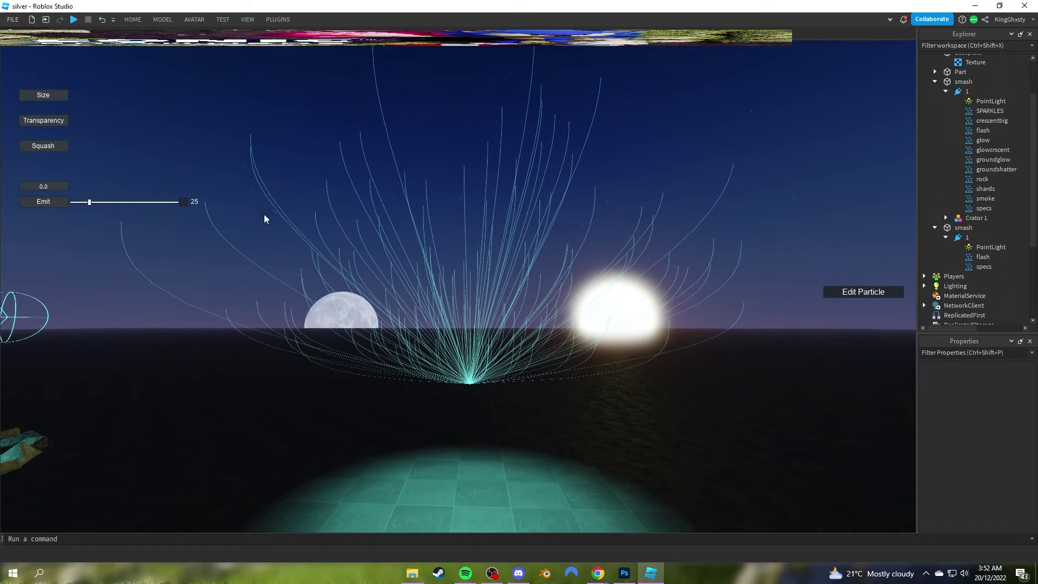
- Close the particle editor, reselect the copied specs emitter and set its SpreadAngle to 360, -360
left_click(880, 292)
left_click(982, 266)
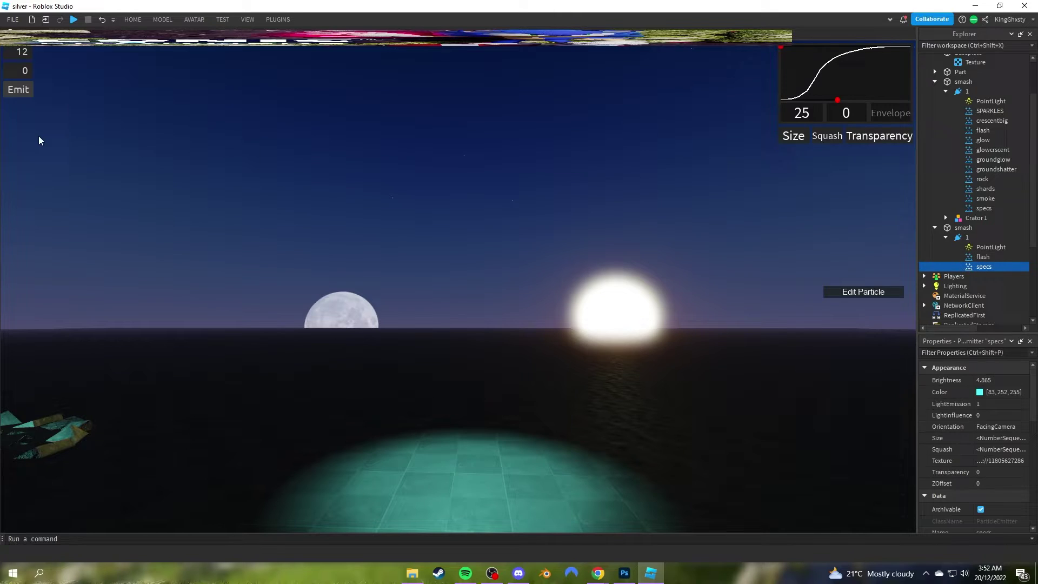
scroll(983, 411, "down", 5)
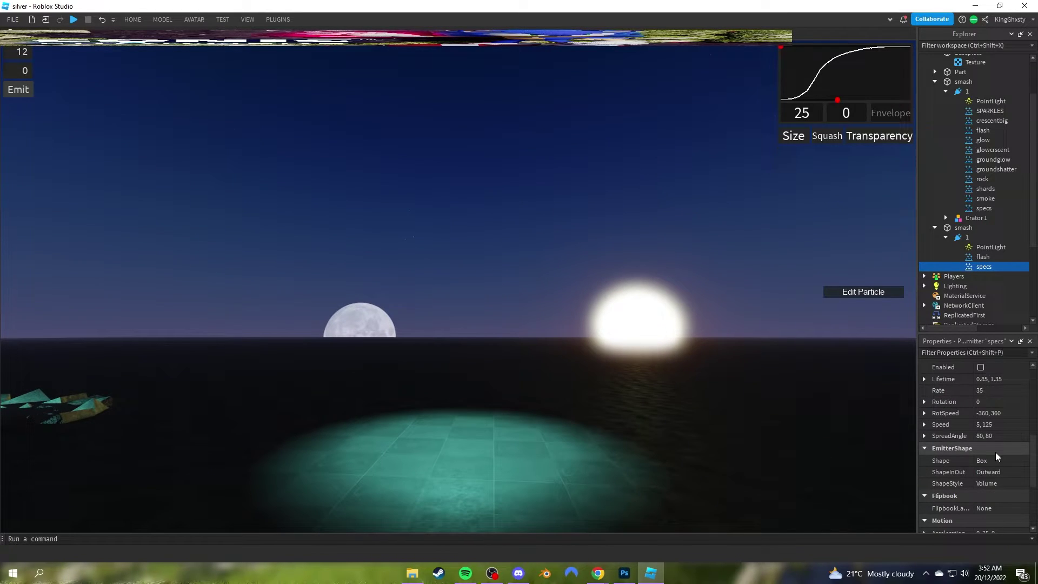
left_click(981, 434)
type("360, -360")
key("Return")
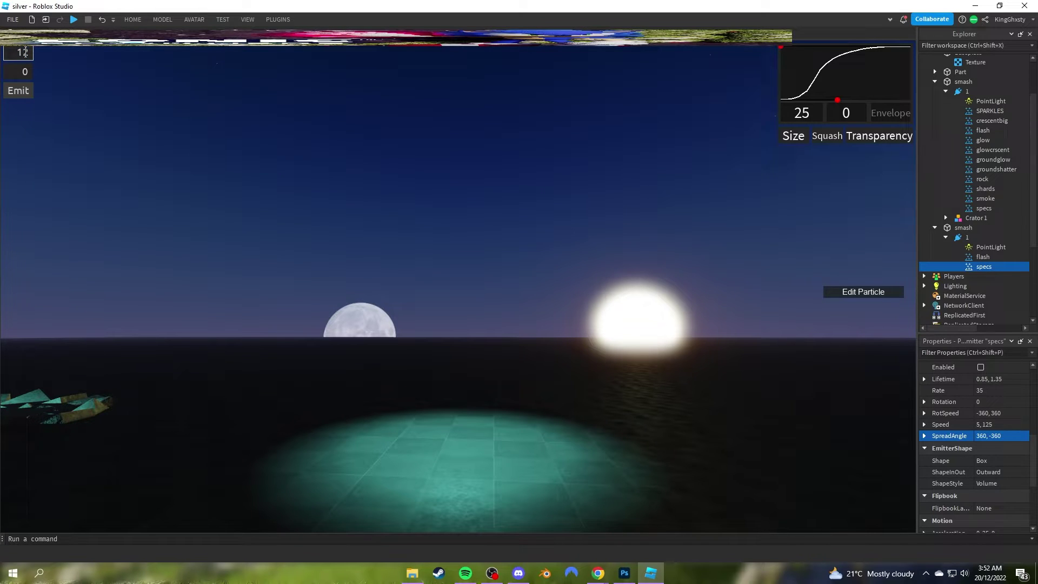
- Emit the copied specs with the new spread and copy a screen capture of the burst
left_click(19, 89)
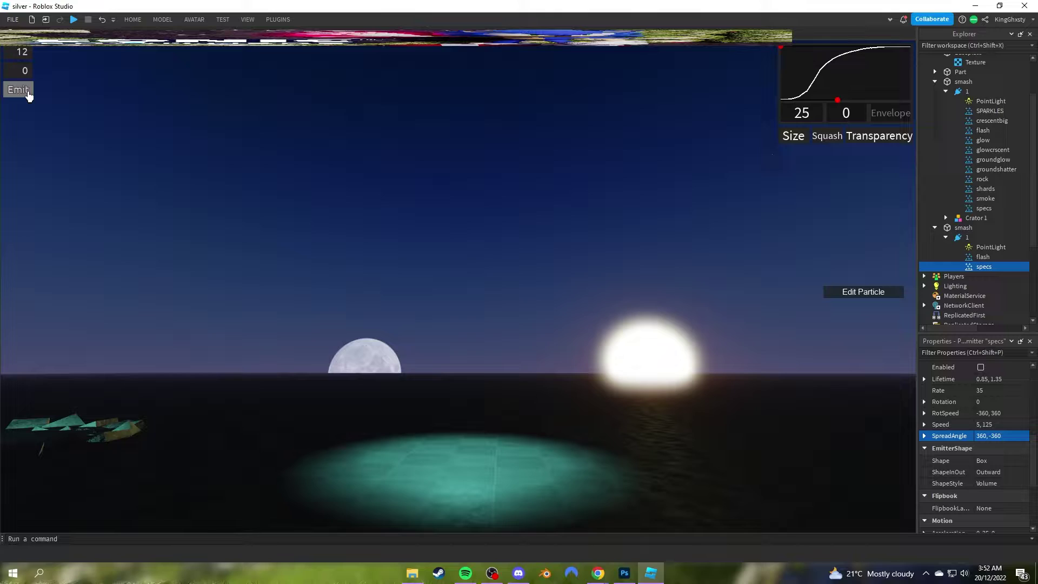
left_click(28, 96)
key("Print")
left_click_drag(342, 209, 620, 426)
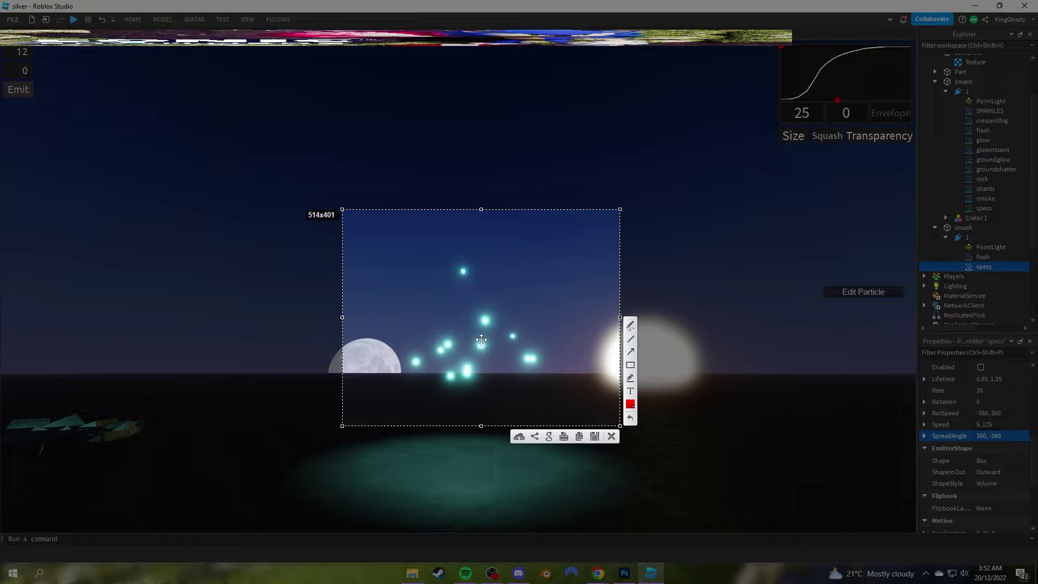
key("ctrl+c")
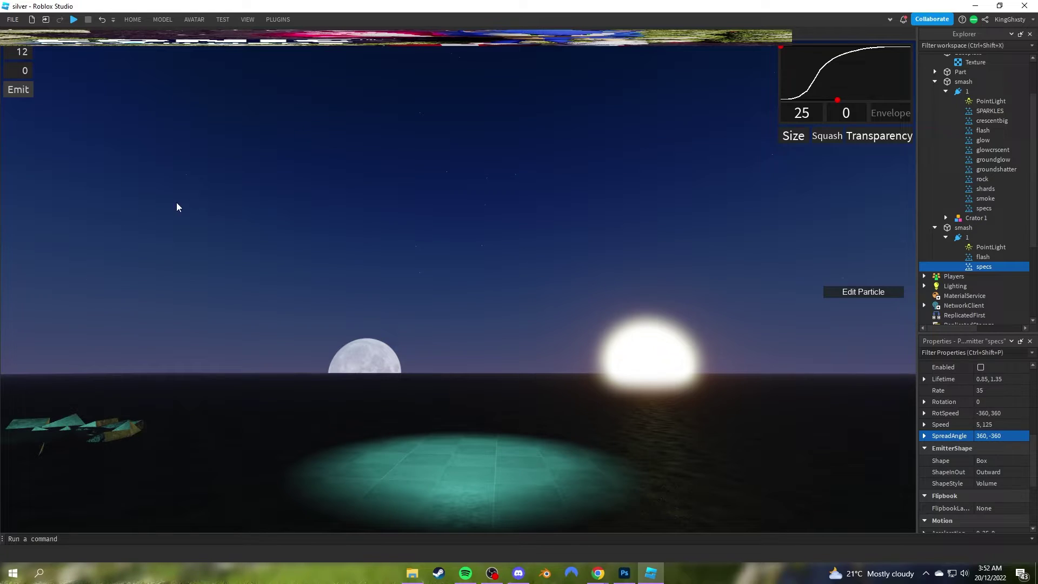
- Emit the copied specs again from a different view, capture the spread-out burst and discard the capture
left_click(20, 92)
key("Print")
key("Escape")
key("q")
left_click(29, 96)
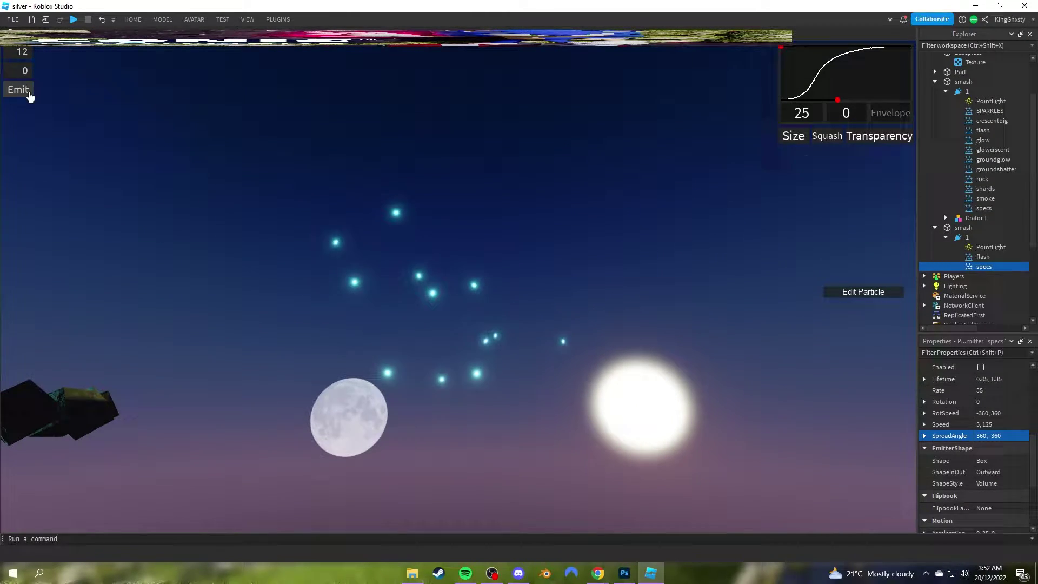
key("Print")
left_click_drag(223, 125, 605, 449)
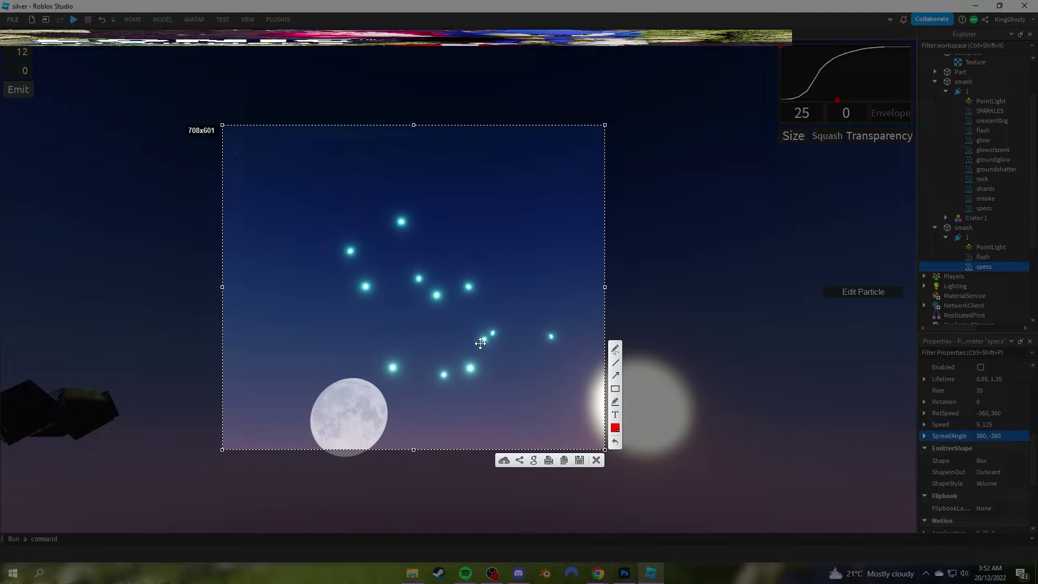
left_click(595, 462)
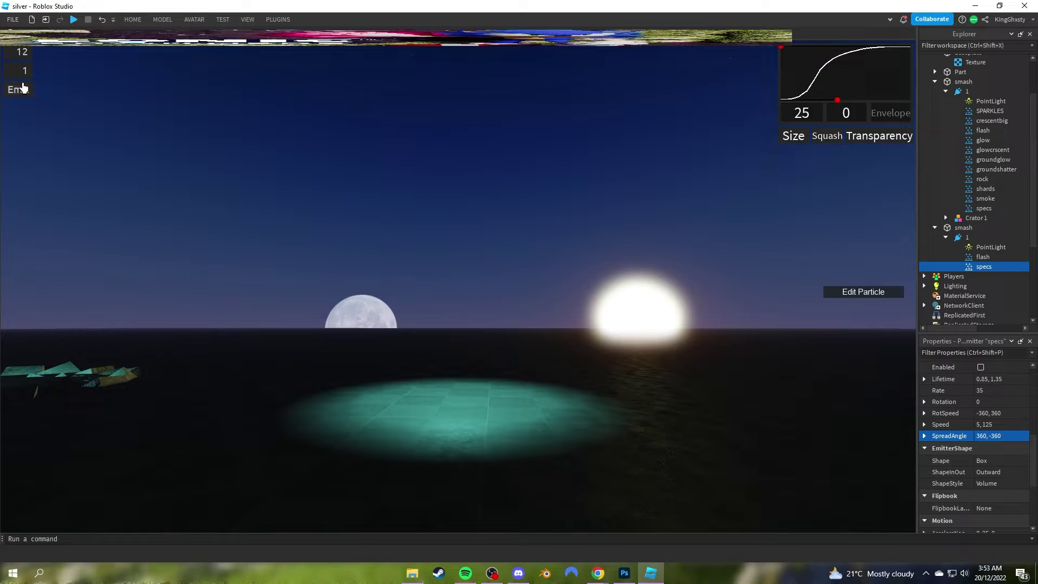
- Emit the copied specs with the second emit setting at 1, reset it to 0 and view the burst from other angles
left_click(20, 88)
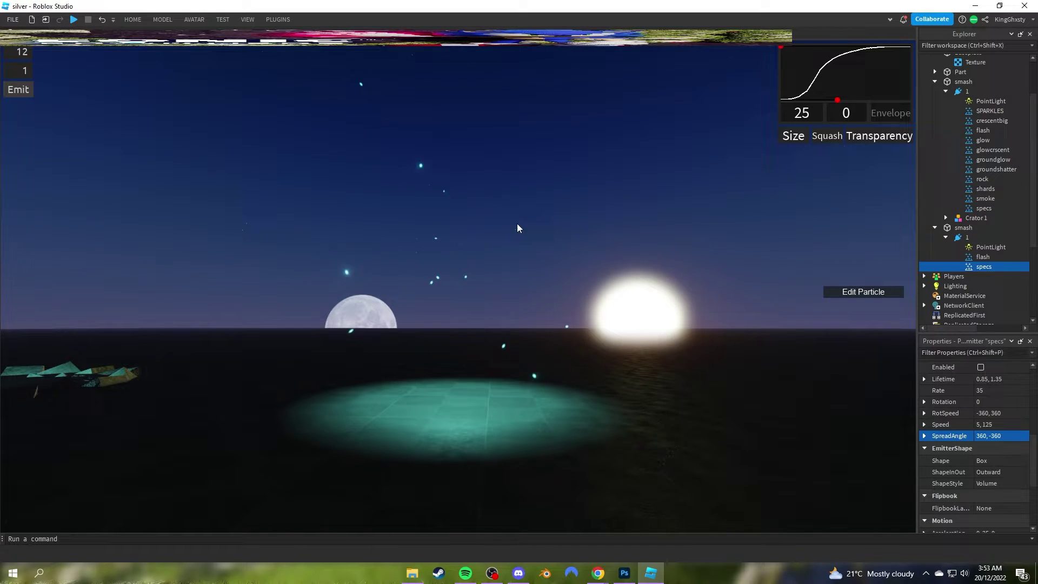
right_click_drag(516, 223, 572, 263)
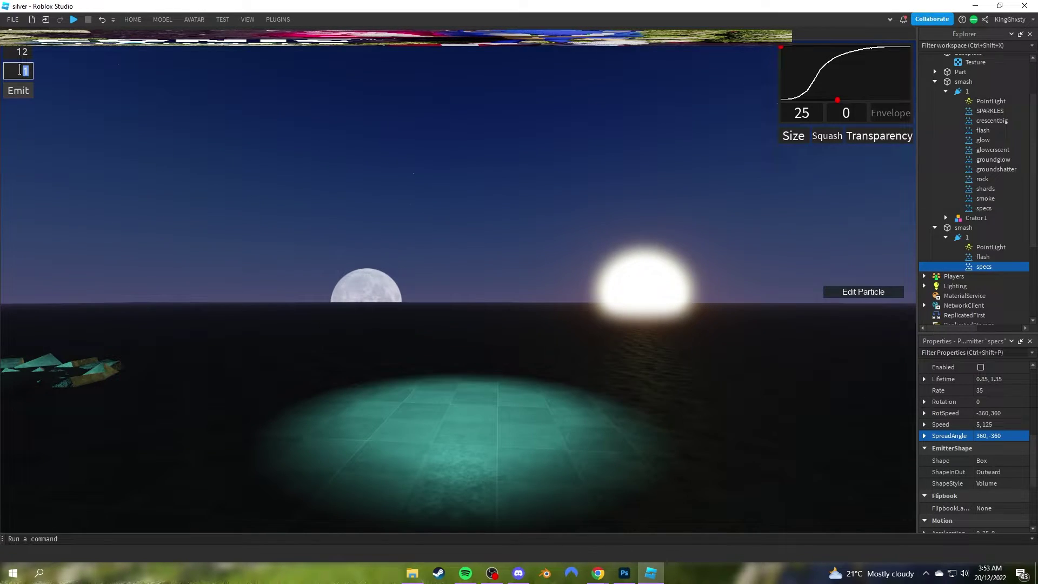
right_click_drag(568, 252, 426, 332)
right_click_drag(456, 229, 529, 319)
scroll(457, 229, "up", 2)
scroll(530, 319, "down", 1)
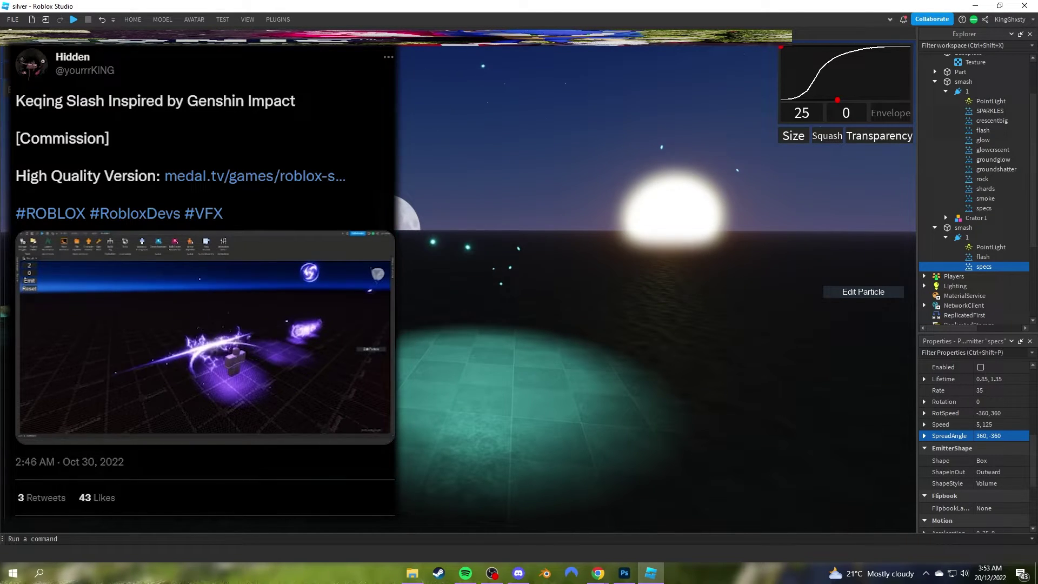
- Return to the original ground-smash crater and delete the copied smash part containing the flash and specs emitters
right_click_drag(603, 383, 603, 382)
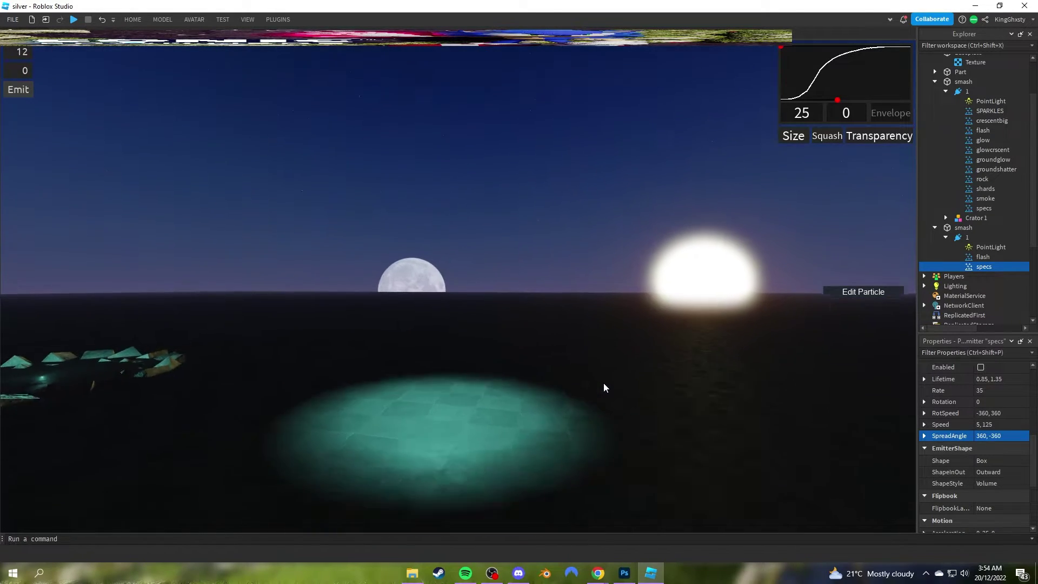
key("d")
key("a")
right_click_drag(469, 271, 469, 270)
key("a")
key("d")
key("a")
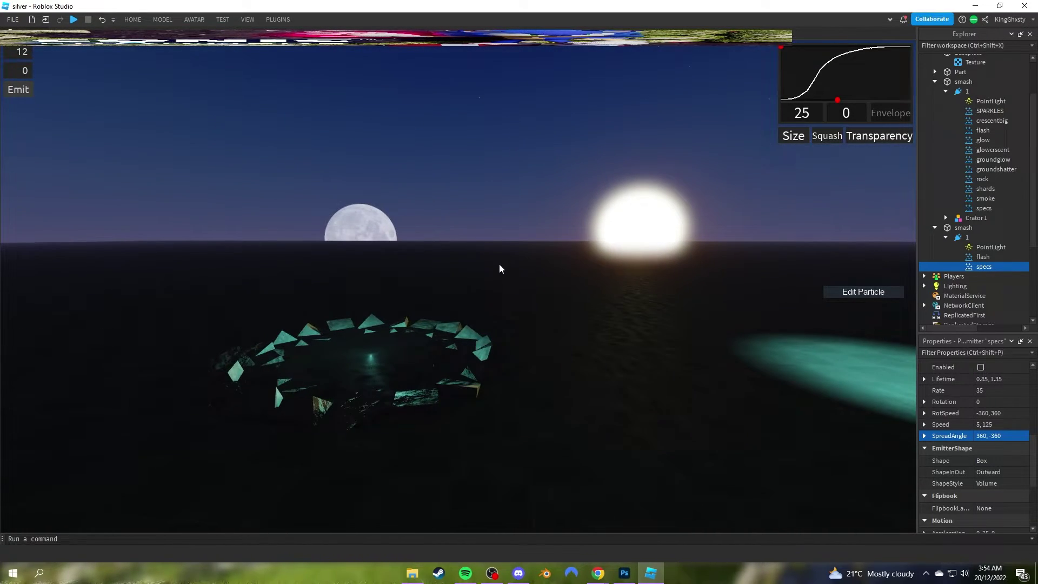
left_click(963, 227)
key("Delete")
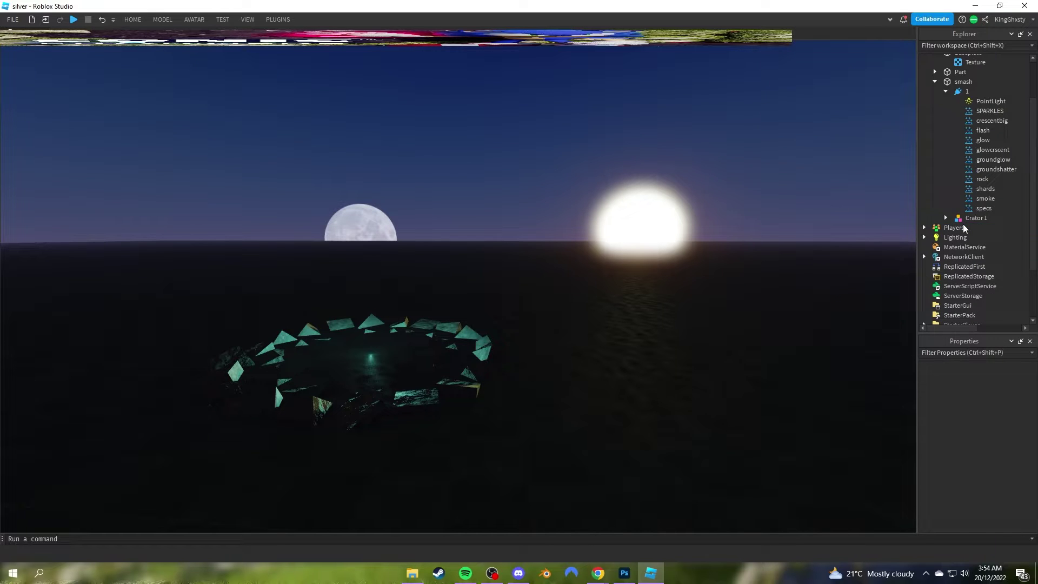
- Select every emitter from SPARKLES to specs in the smash part and emit the complete effect twice, watching from a closer view
left_click(983, 208)
left_click(989, 111, "shift")
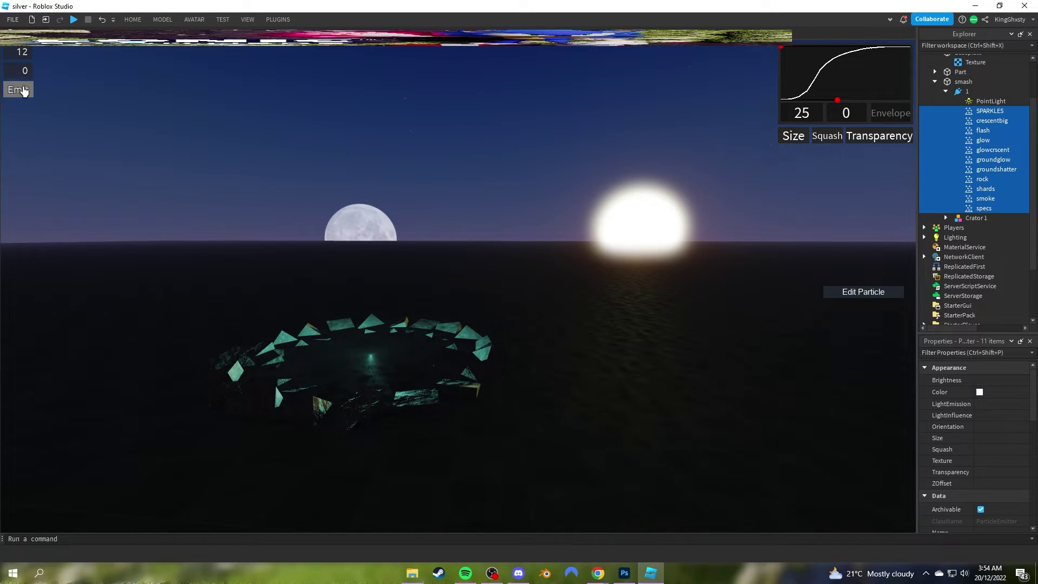
left_click(23, 88)
key("a")
key("w")
key("q")
right_click_drag(431, 158, 260, 192)
key("w")
key("s")
right_click_drag(732, 180, 732, 179)
key("w")
key("s")
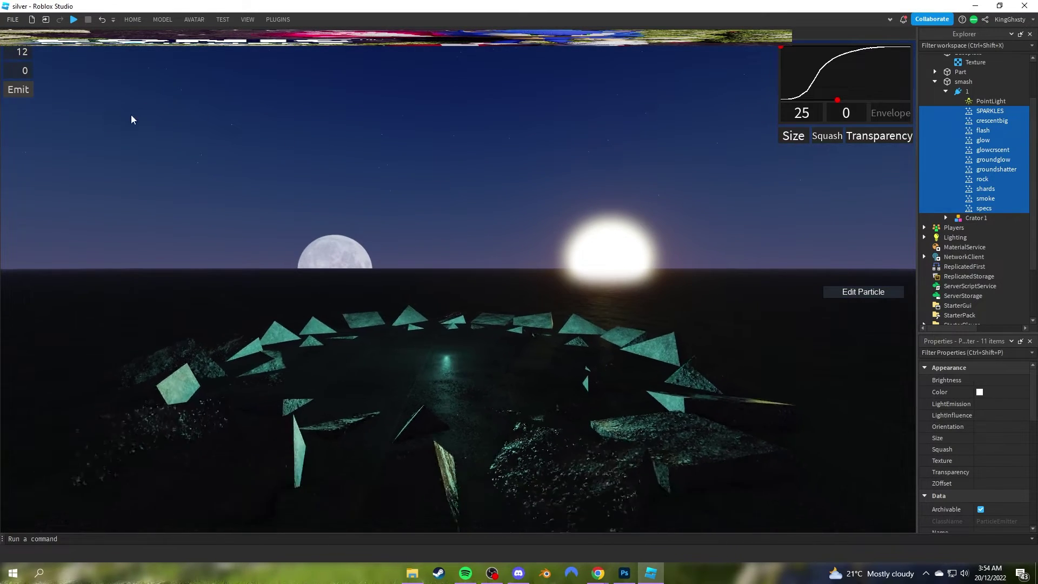
left_click(14, 89)
right_click_drag(352, 190, 351, 190)
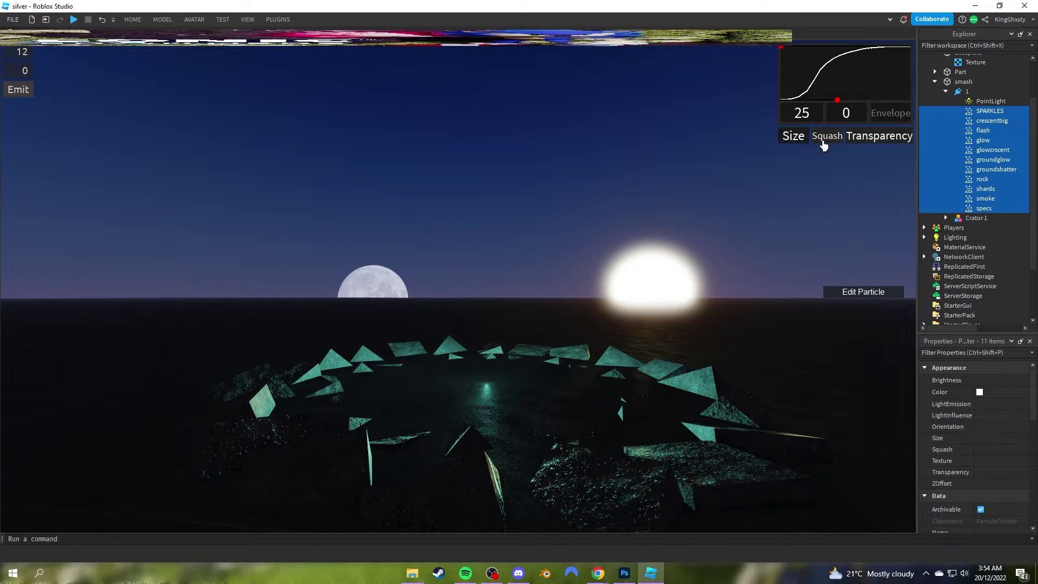
- Go through the smash emitters one by one from SPARKLES to specs and examine the specs particle and emit attributes
left_click(996, 110)
key("Down")
key("Down")
key("Down")
key("Down")
key("Down")
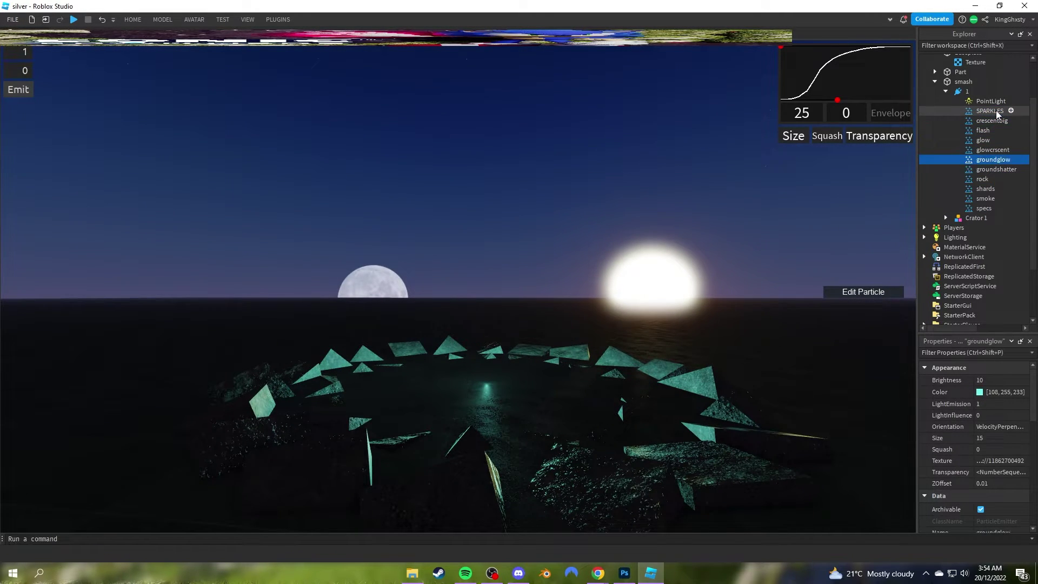
key("Down")
key("Down")
key("Down")
key("Down")
key("Down")
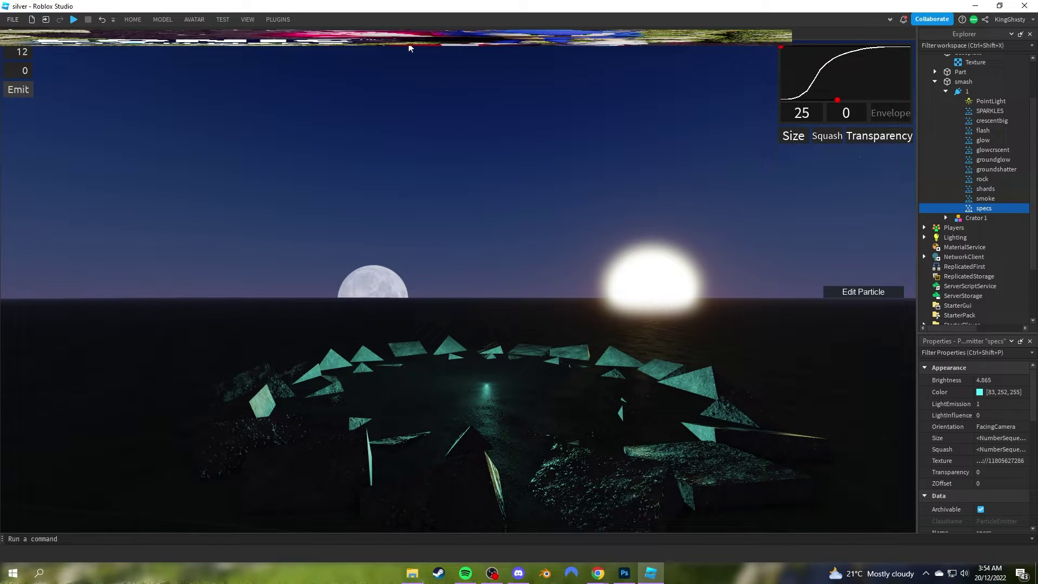
scroll(1010, 410, "down", 10)
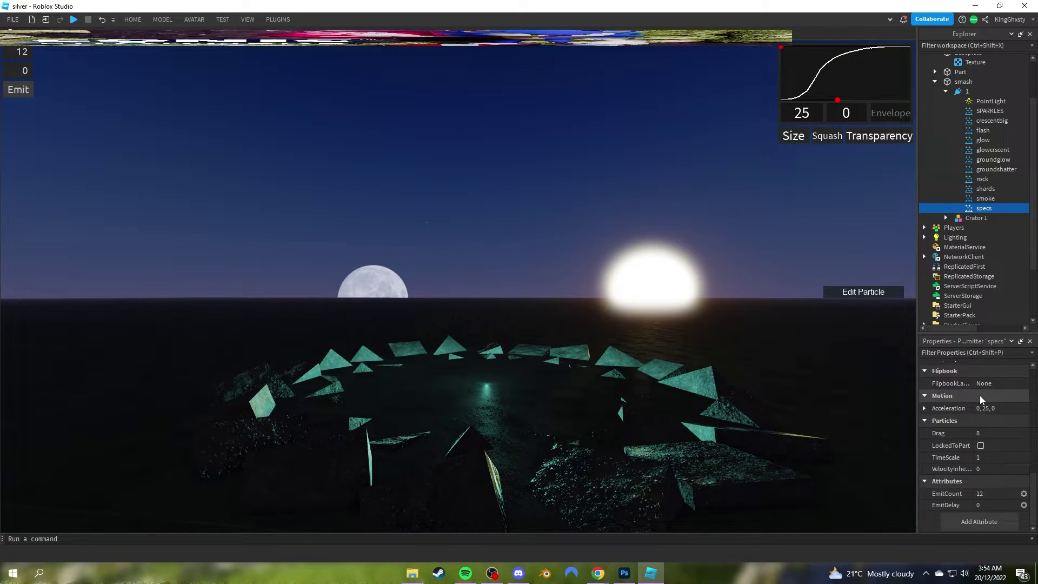
- Reframe the crater and emit all the smash emitters from SPARKLES to specs together again
right_click_drag(728, 358, 778, 411)
key("a")
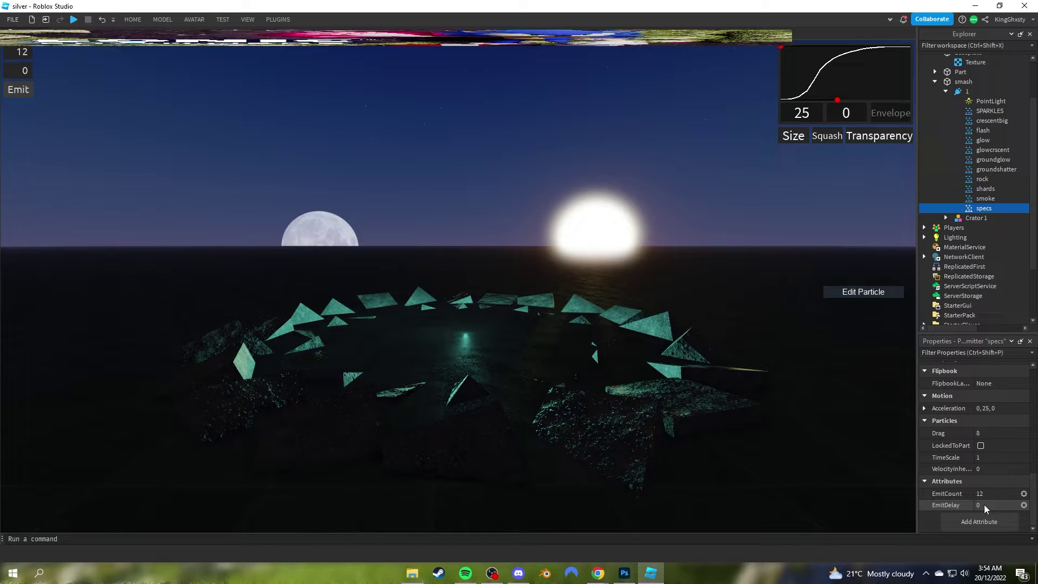
right_click_drag(715, 414, 715, 437)
key("e")
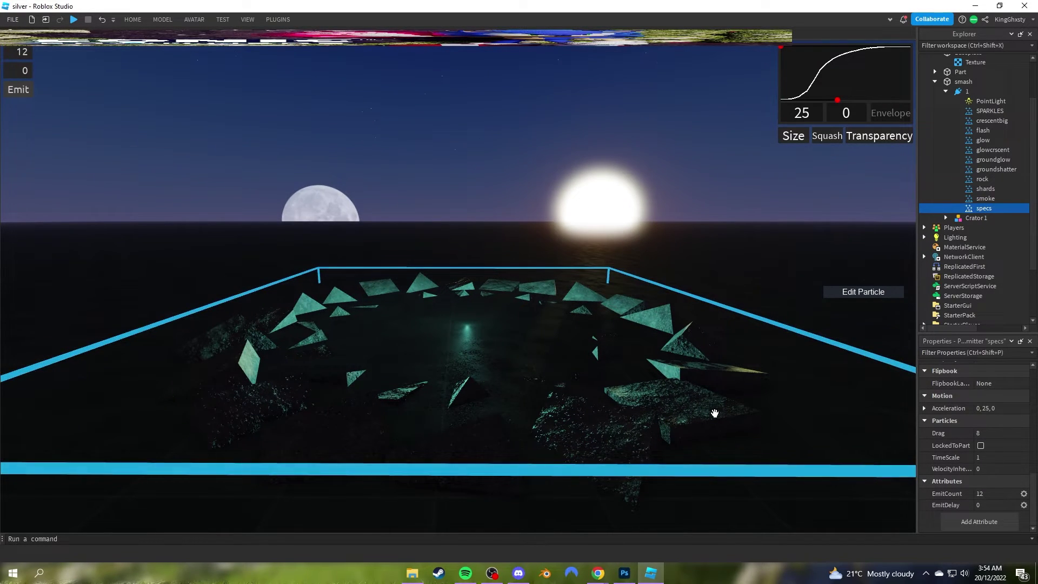
right_click_drag(776, 405, 826, 450)
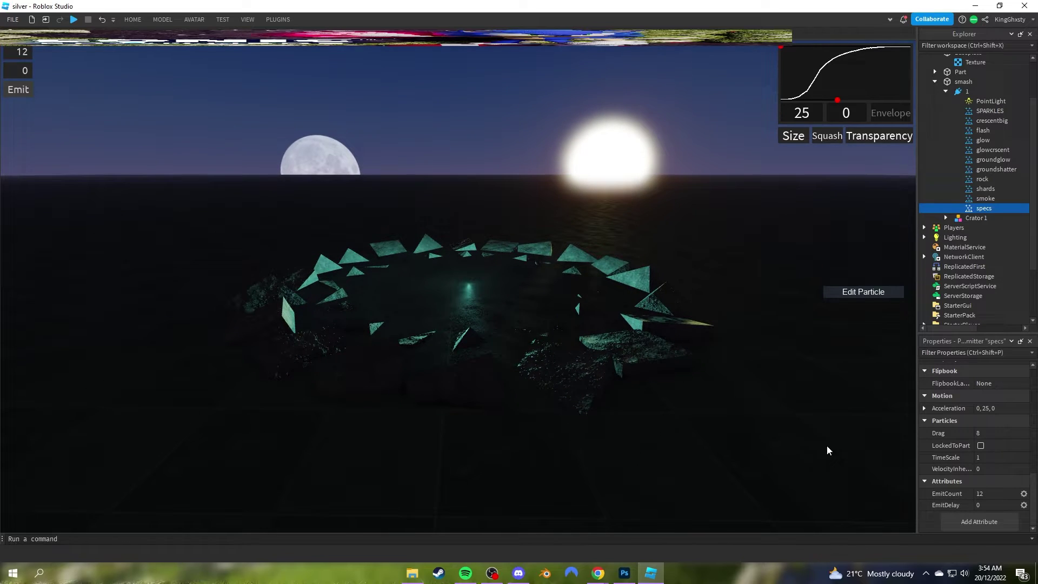
left_click(989, 111, "shift")
left_click(18, 89)
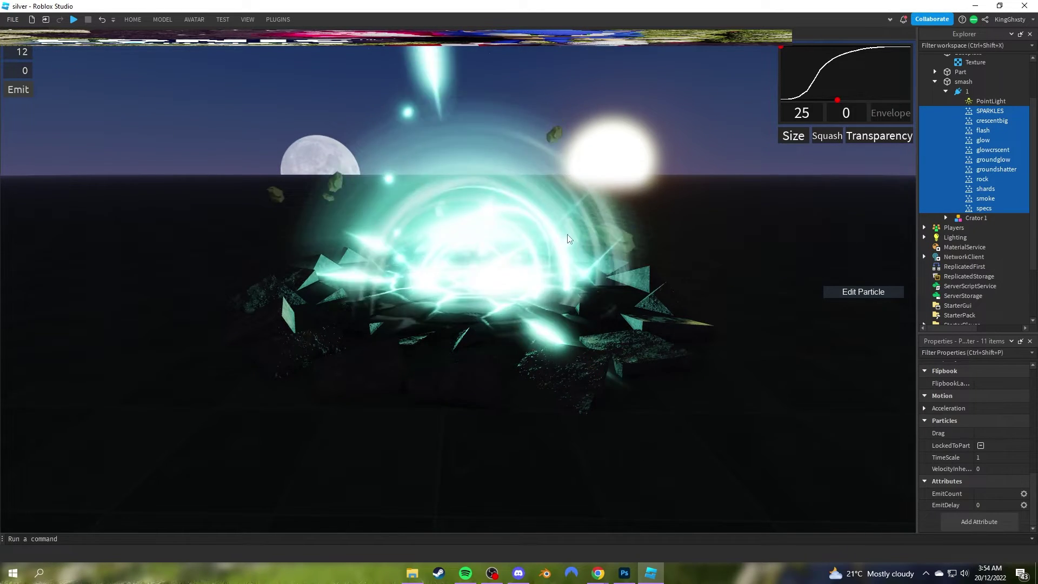
right_click_drag(568, 238, 611, 235)
- Select only the SPARKLES emitter and emit it several times to watch its particles flicker
left_click(981, 111)
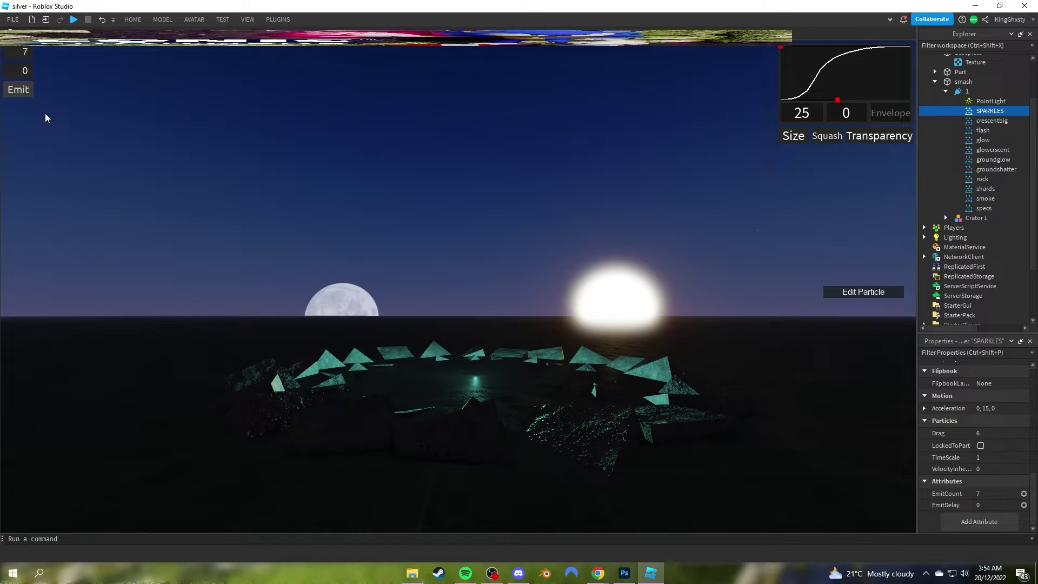
left_click(20, 90)
left_click(20, 92)
left_click(20, 92)
left_click(20, 92)
left_click(20, 89)
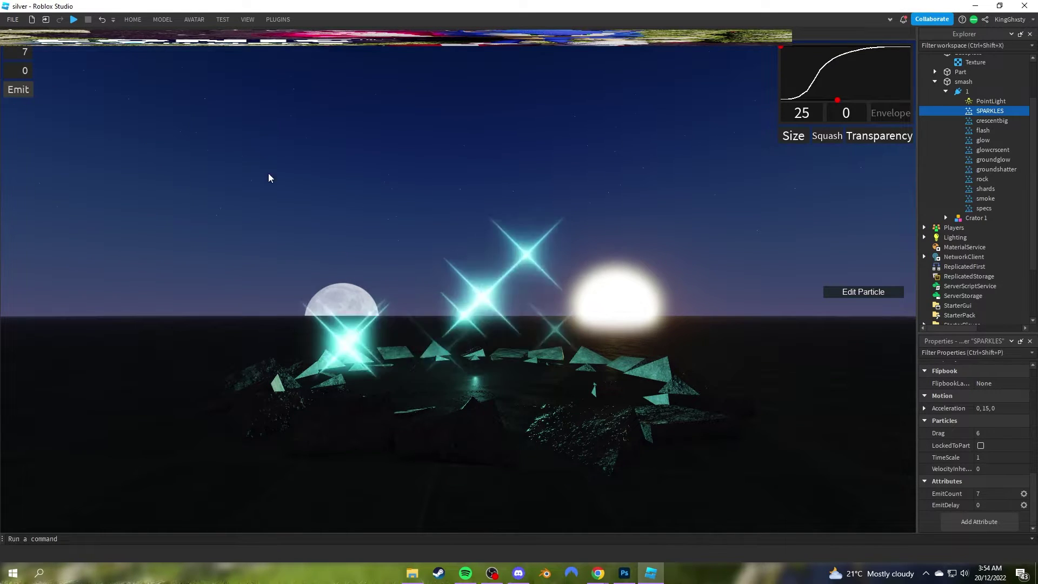
left_click(18, 91)
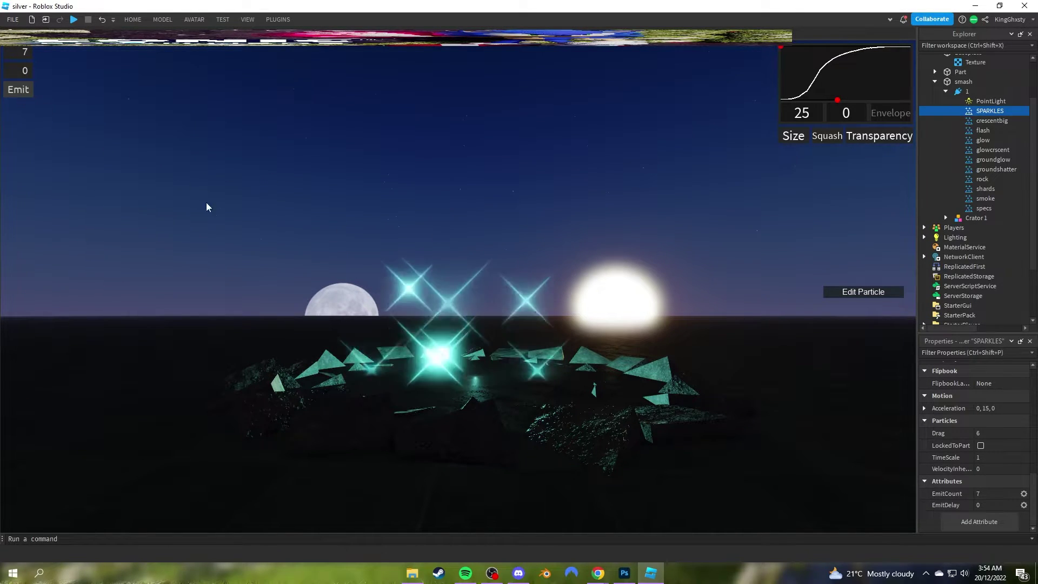
- Emit SPARKLES once more and examine its size curve in the particle editor
left_click(857, 296)
left_click(833, 292)
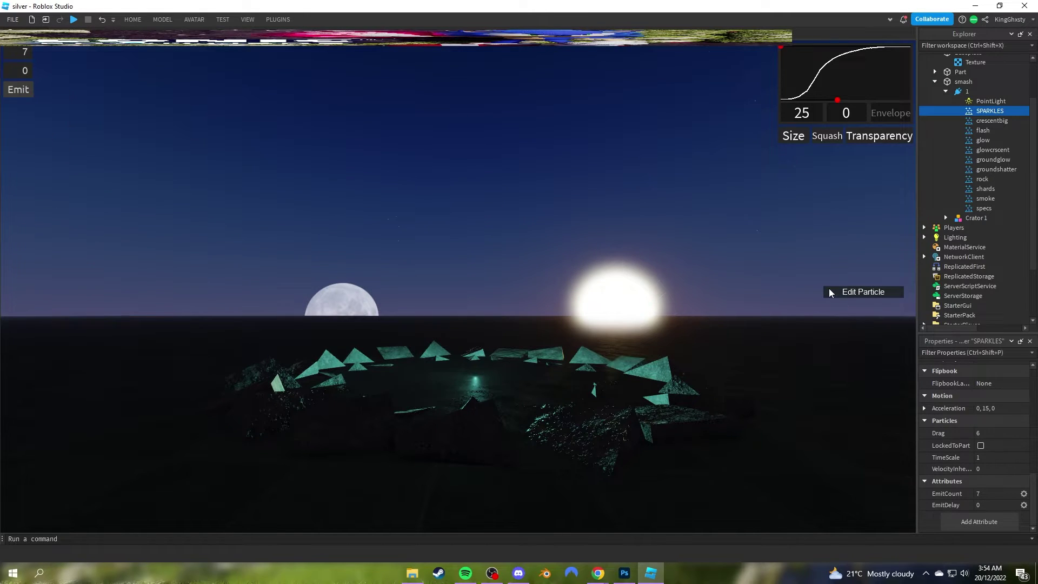
left_click(24, 88)
left_click(874, 293)
left_click(60, 96)
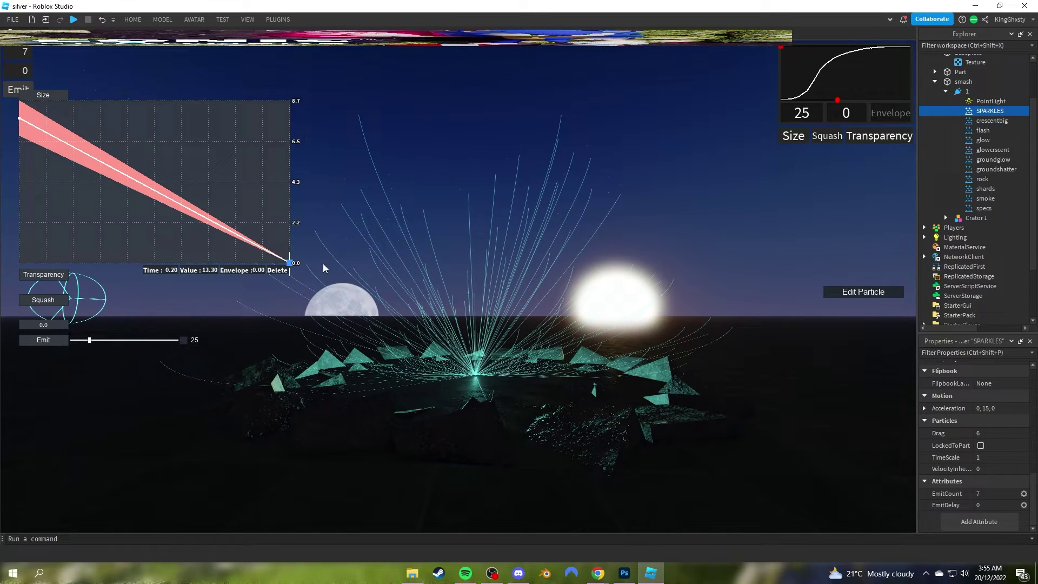
left_click(876, 298)
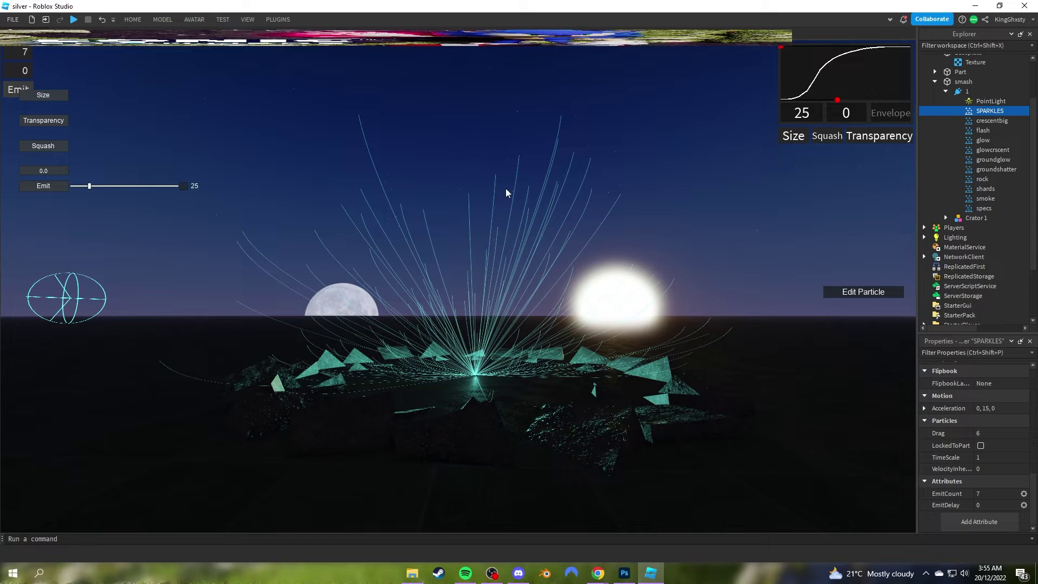
- Examine the zigzag transparency curve of SPARKLES while emitting it repeatedly, and close the curve
left_click(66, 120)
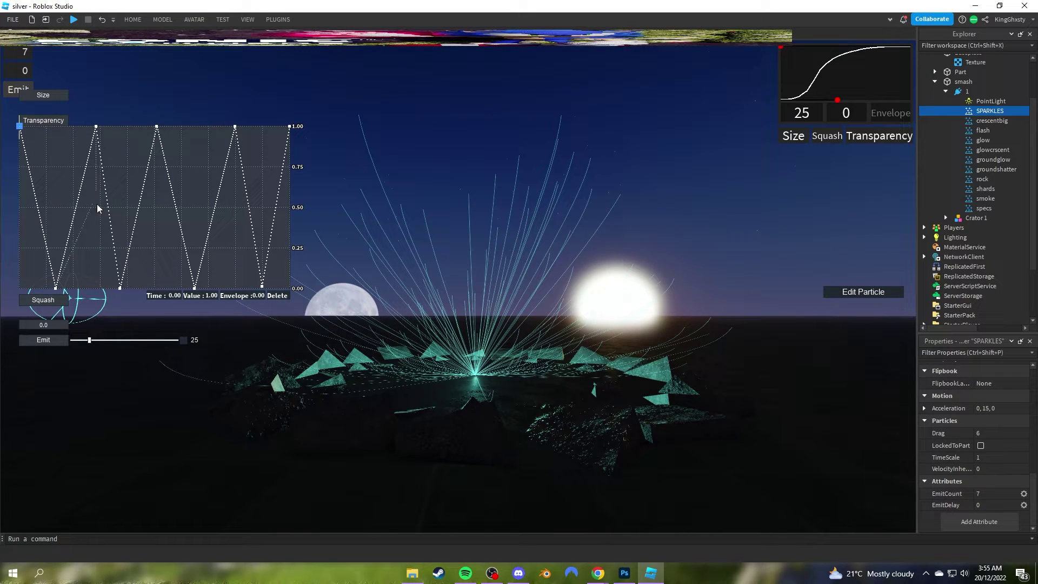
left_click(12, 91)
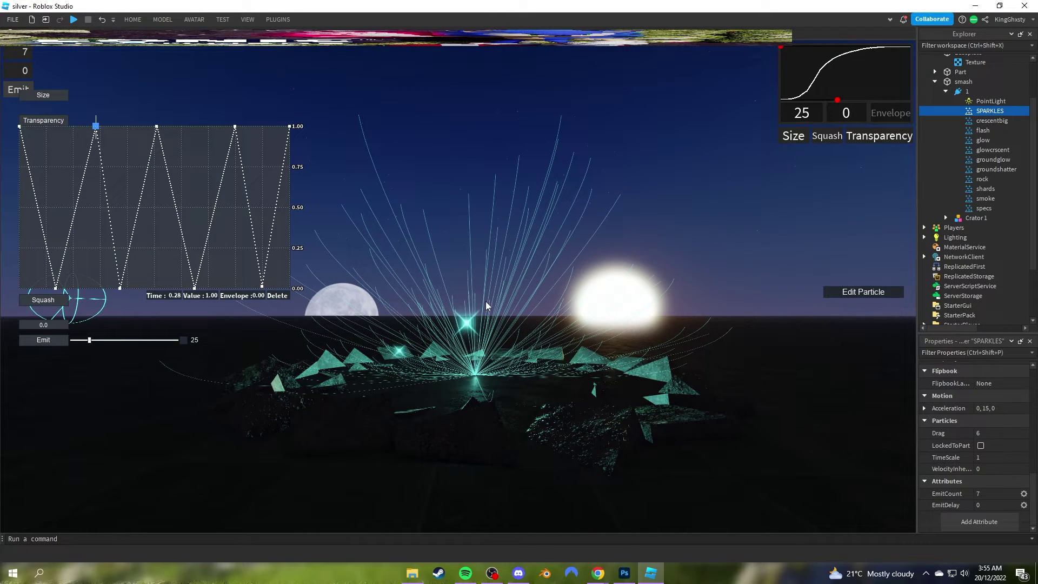
left_click(5, 89)
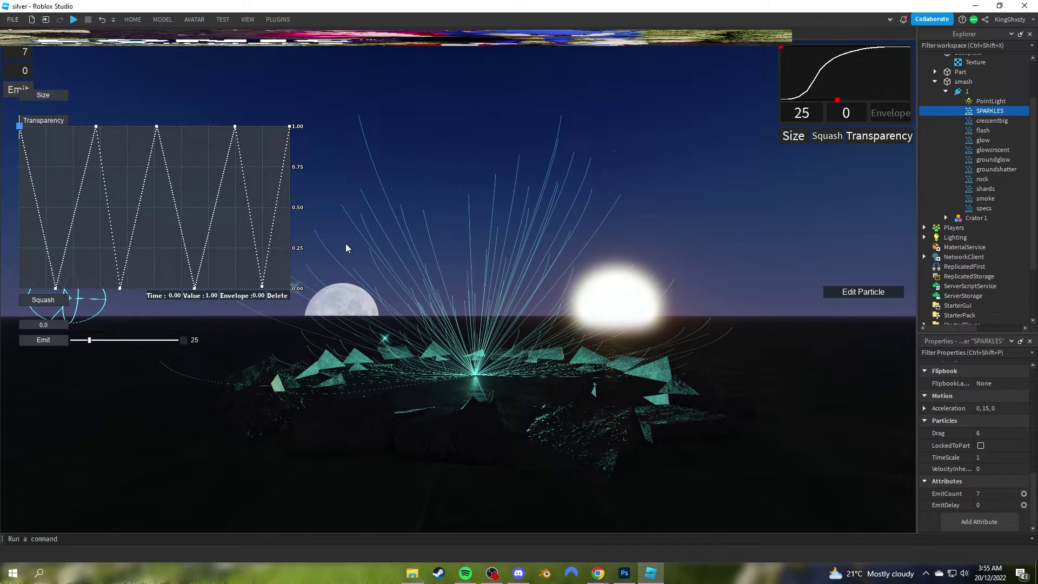
left_click(10, 89)
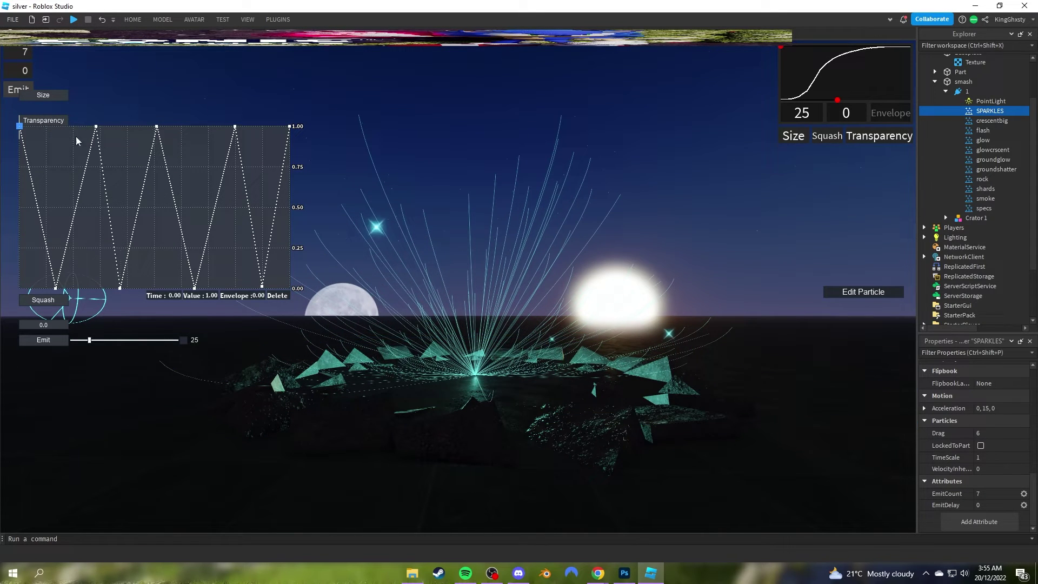
left_click(54, 120)
- Check the squash curve of SPARKLES and close the particle editor
left_click(56, 146)
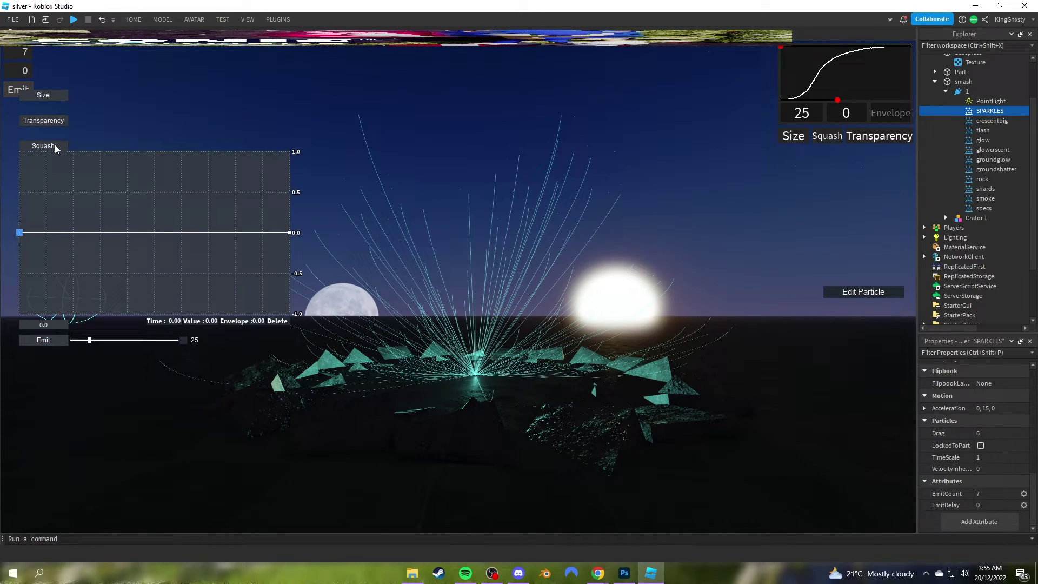
left_click(54, 145)
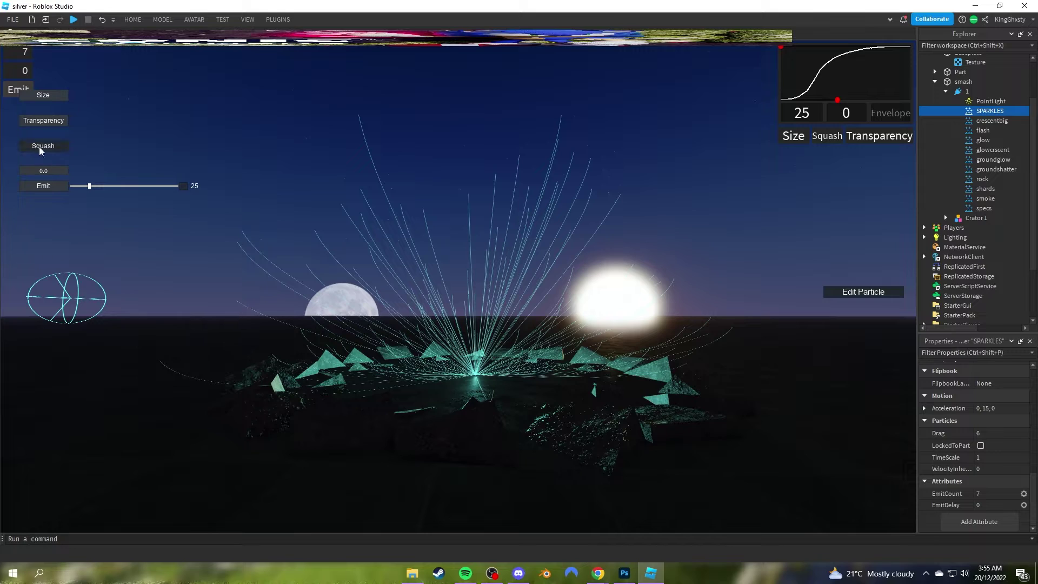
left_click(854, 294)
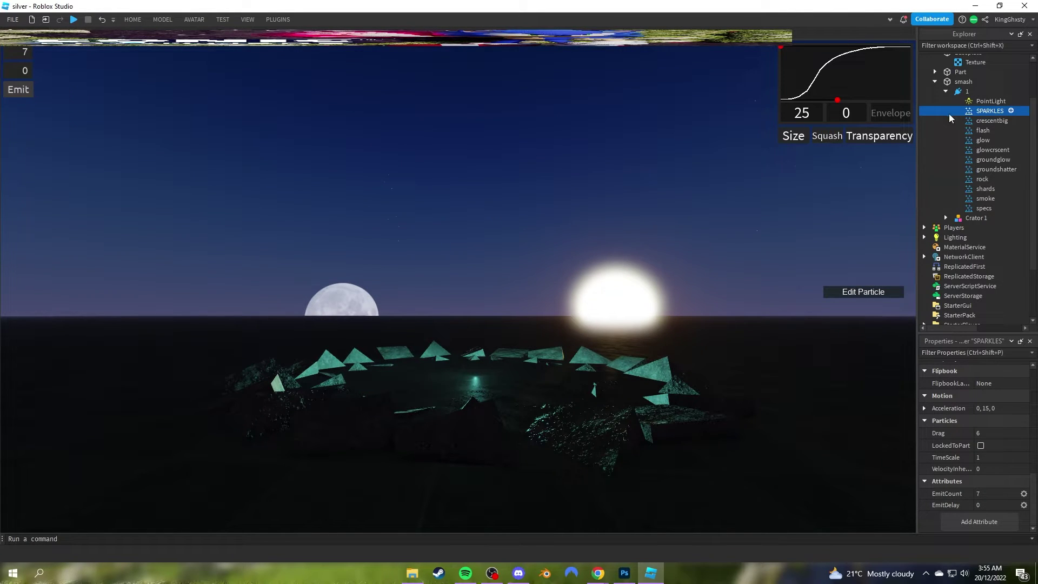
- Select the crescentbig emitter and emit it repeatedly, viewing its arcs from different distances
left_click(973, 120)
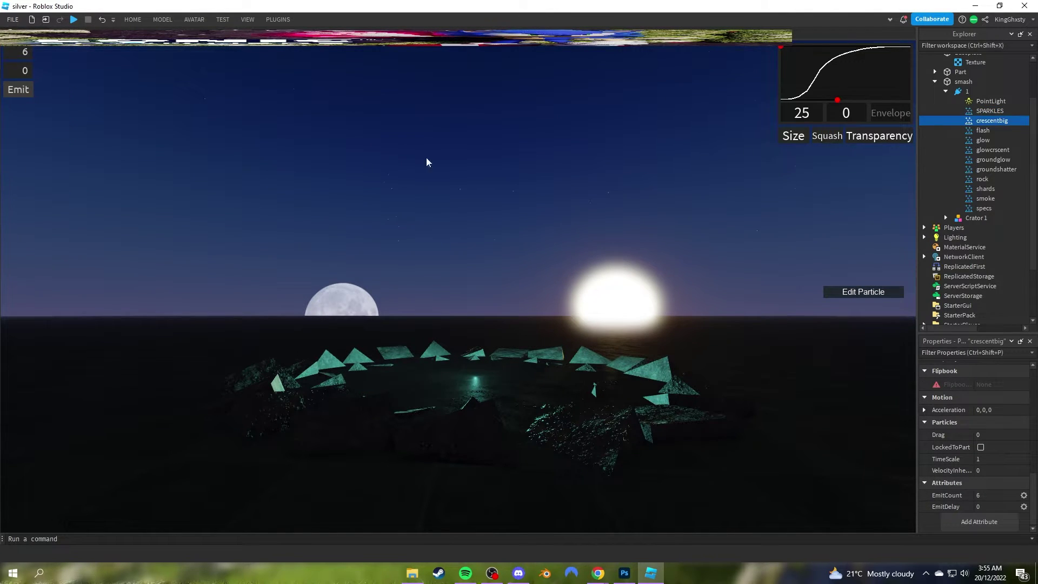
left_click(19, 95)
left_click(26, 91)
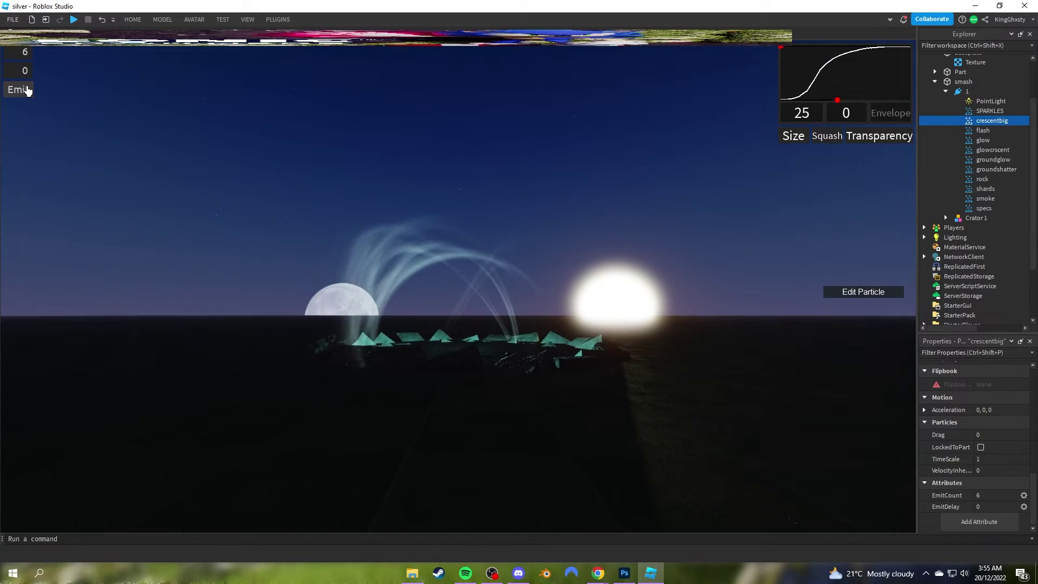
key("w")
left_click(24, 90)
right_click_drag(462, 202, 428, 194)
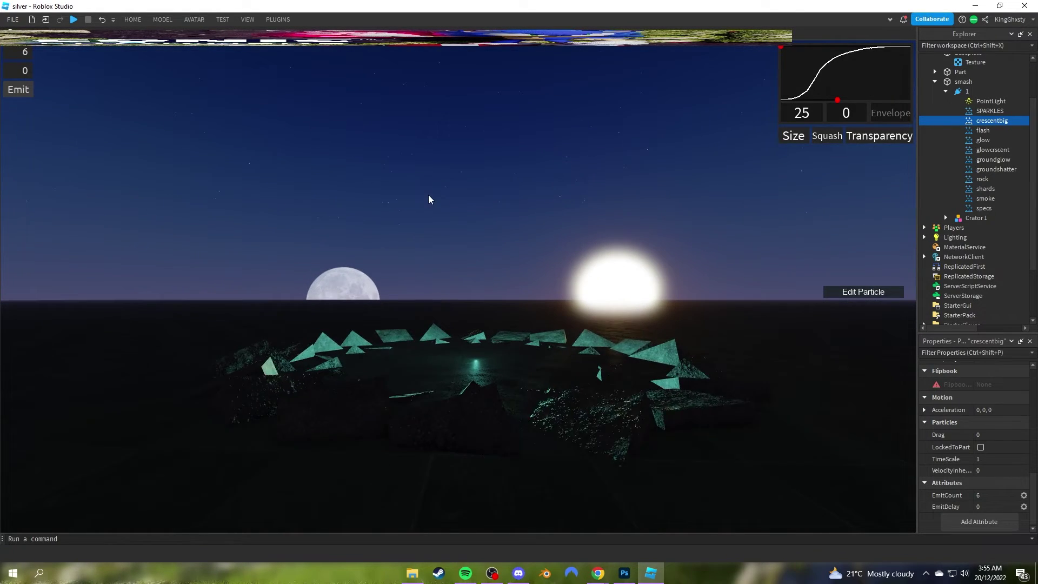
- Examine the size curve and envelope of crescentbig in the particle editor and undo the last change
left_click(876, 293)
left_click(64, 98)
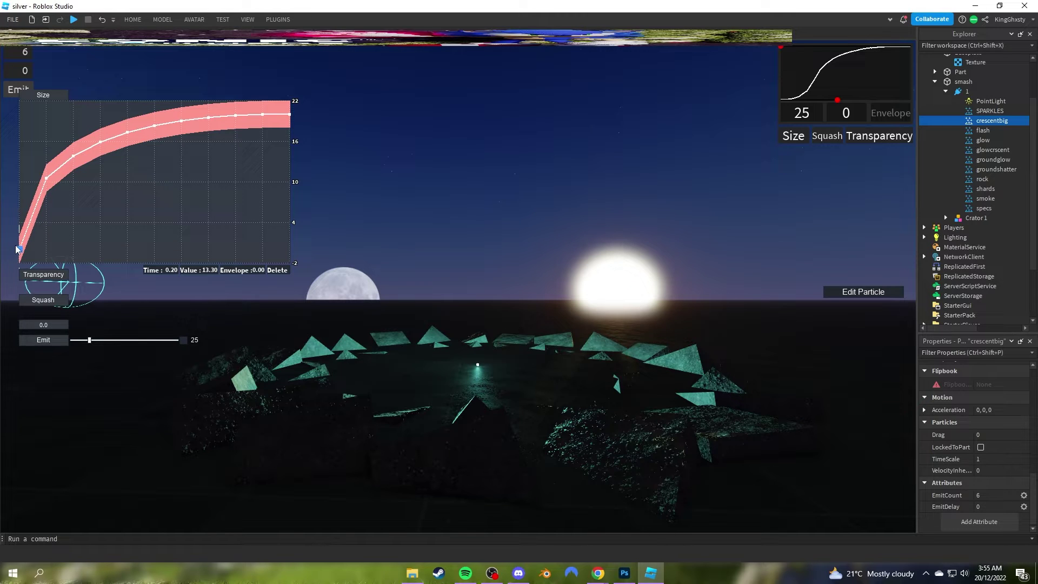
right_click_drag(609, 132, 609, 121)
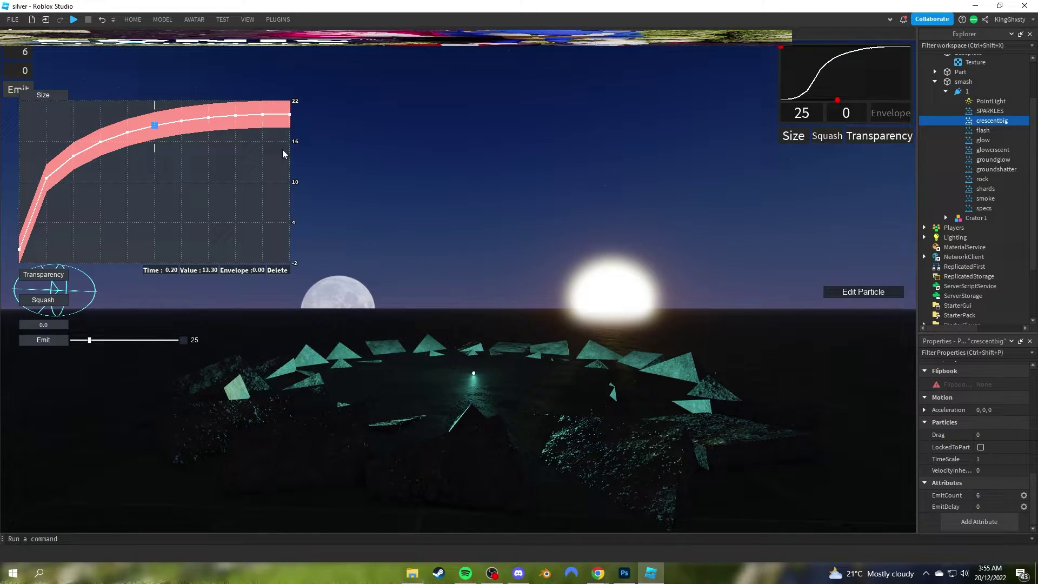
right_click_drag(545, 193, 534, 162)
key("w")
left_click(21, 265)
key("ctrl+z")
key("s")
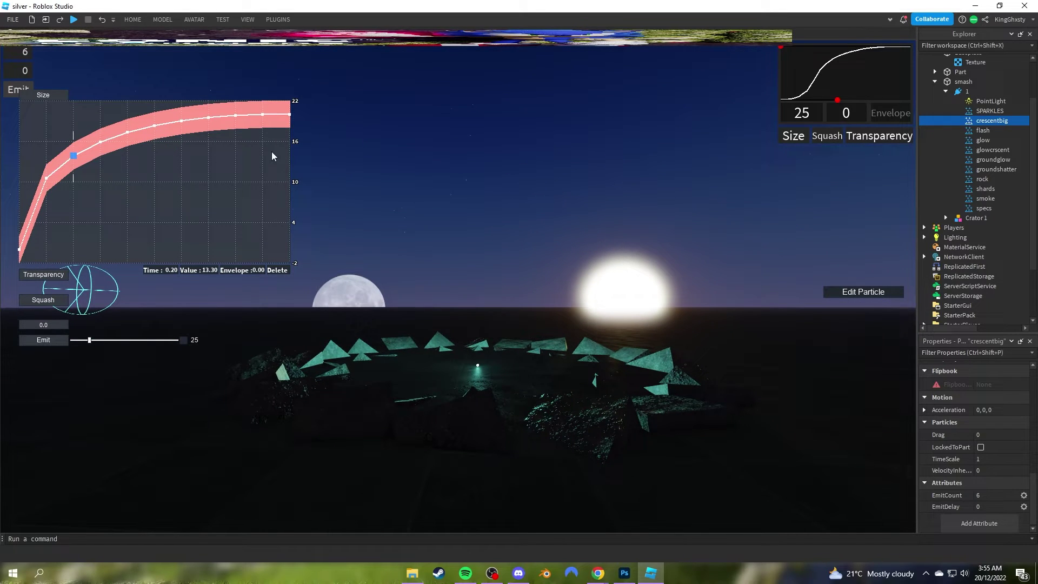
- Close the particle editor and emit crescentbig twice more to watch its arcs expand
left_click(863, 292)
left_click(17, 89)
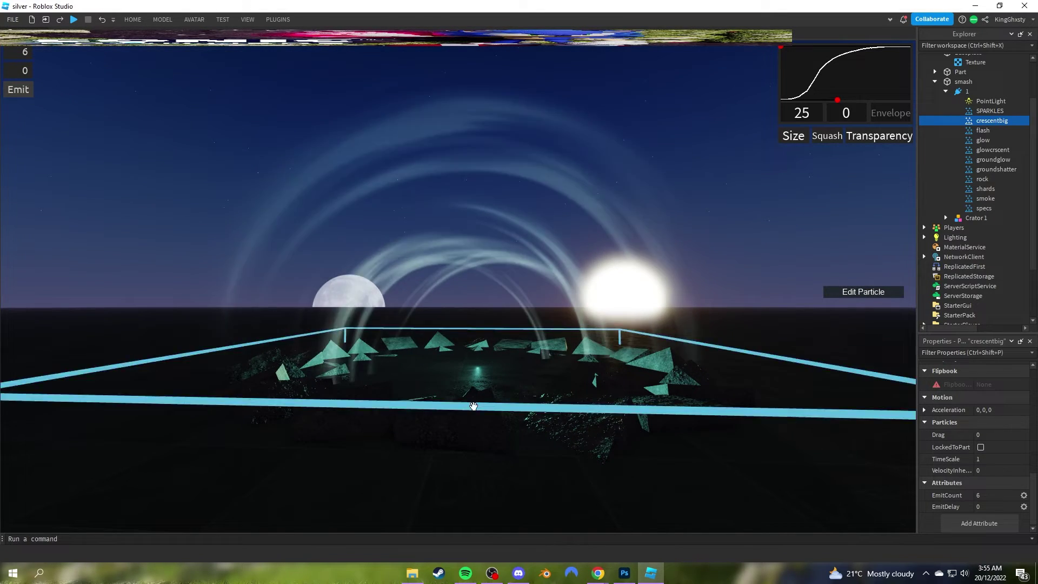
left_click(18, 89)
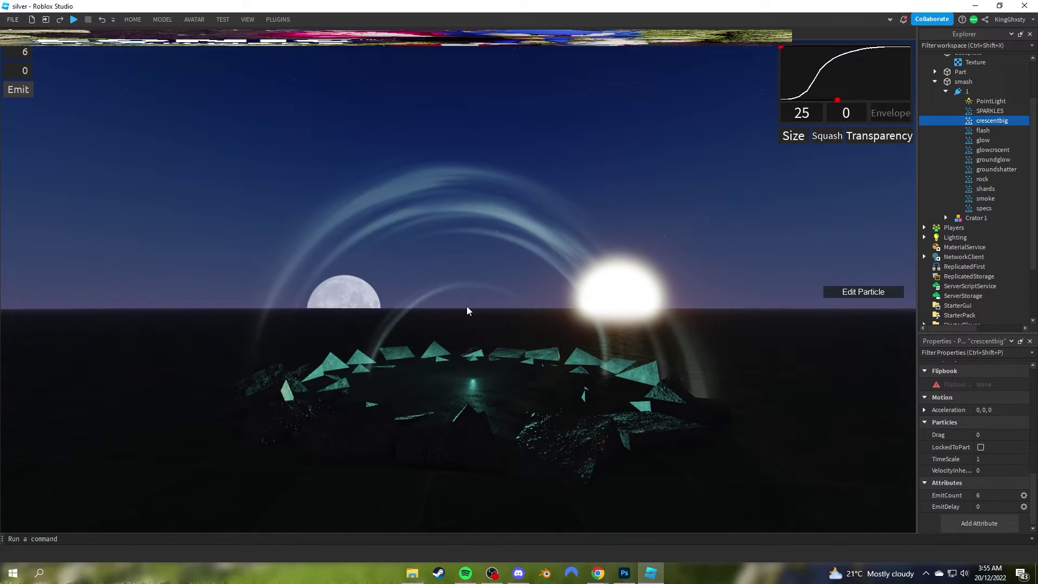
- Reopen the particle editor for crescentbig, examine its transparency curve and collapse the curve again
left_click(854, 292)
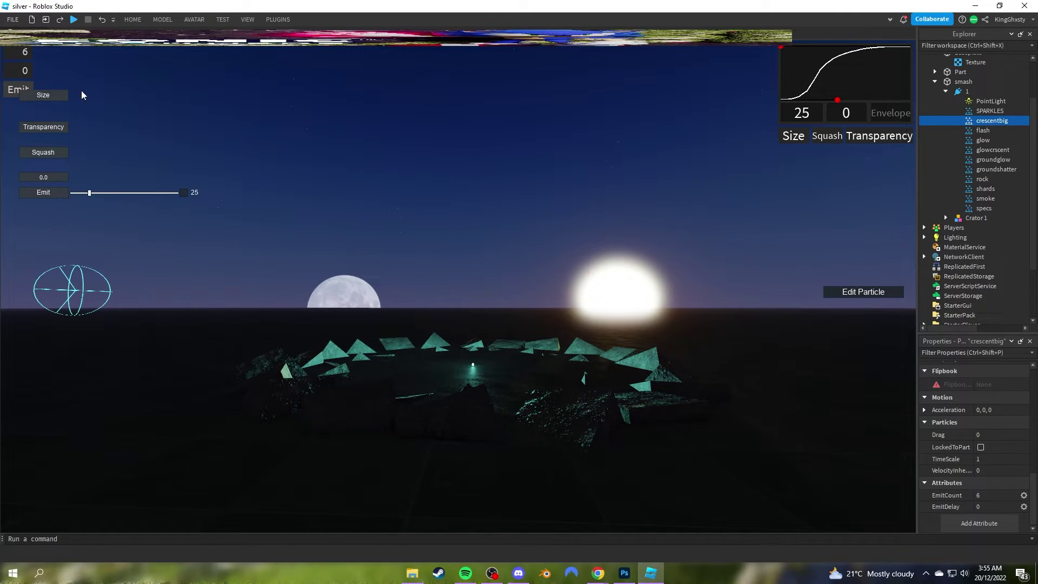
left_click(22, 94)
left_click(56, 95)
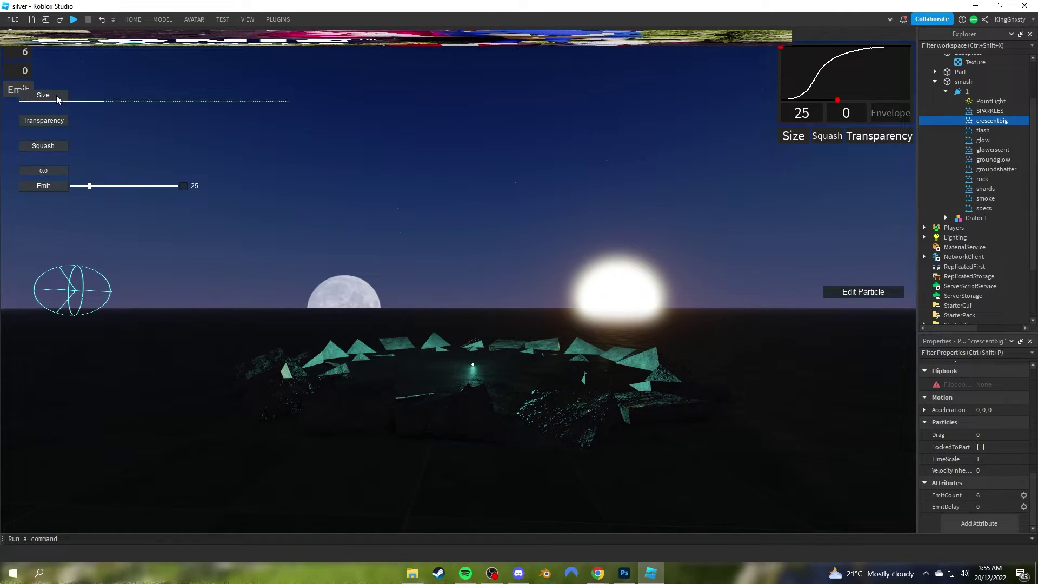
left_click(50, 120)
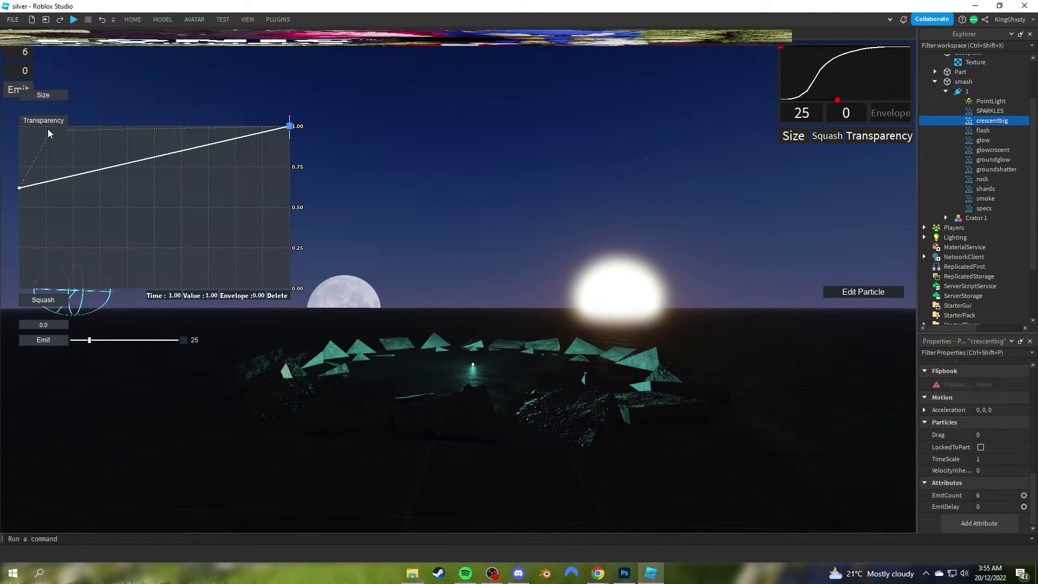
left_click(48, 120)
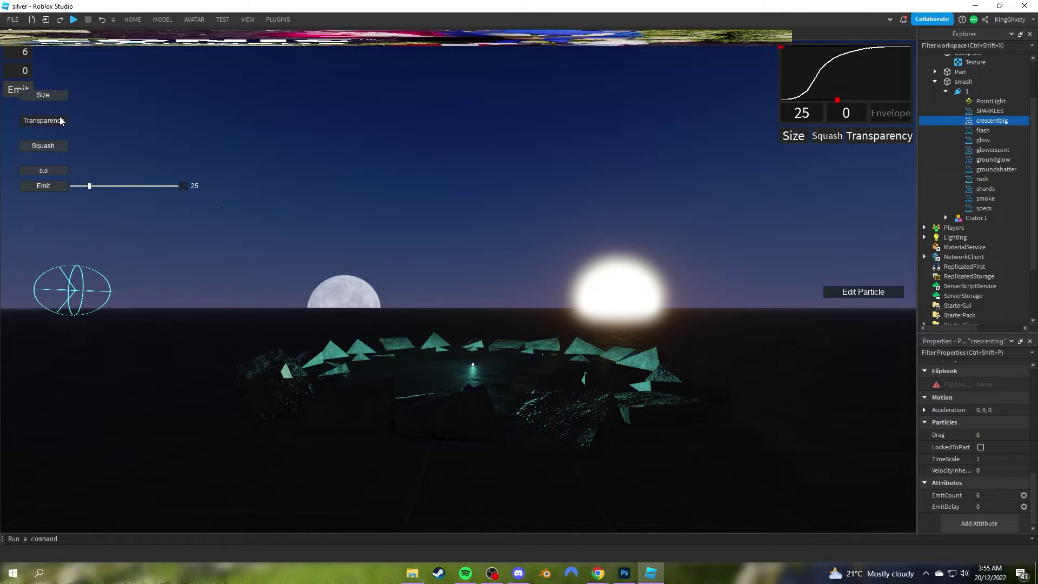
- Select the flash emitter and emit it to watch its burst
left_click(63, 151)
left_click(967, 134)
left_click(32, 88)
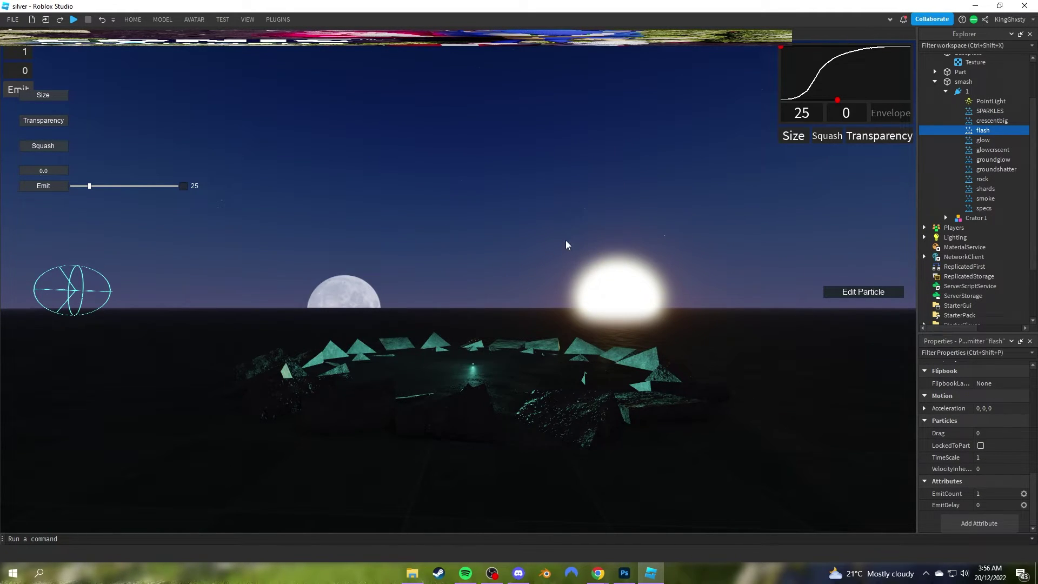
- Examine the size curve of flash while emitting it repeatedly, check its emission properties and close the particle editor
left_click(43, 94)
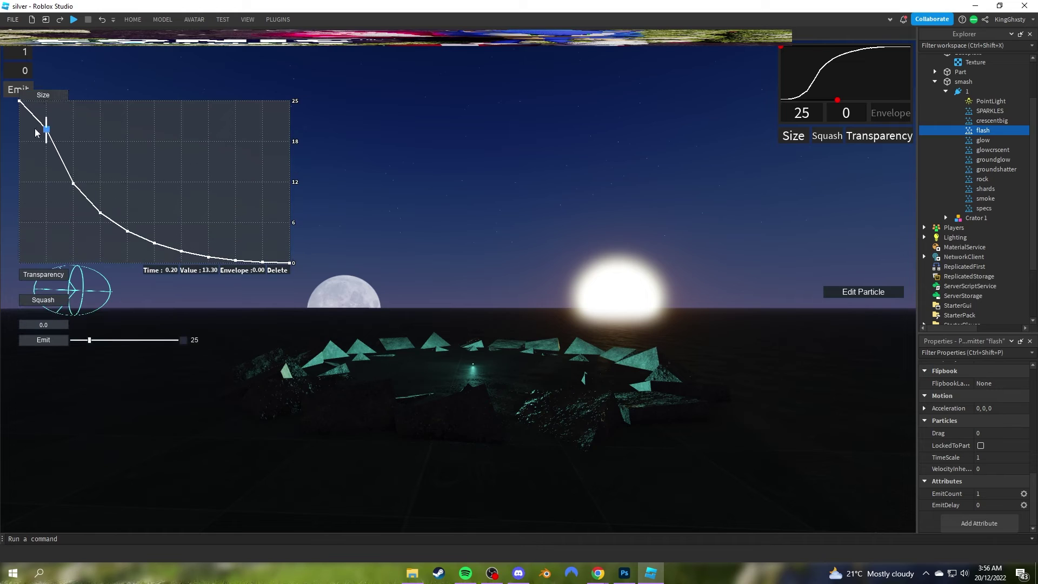
left_click(11, 95)
left_click(10, 96)
left_click(13, 95)
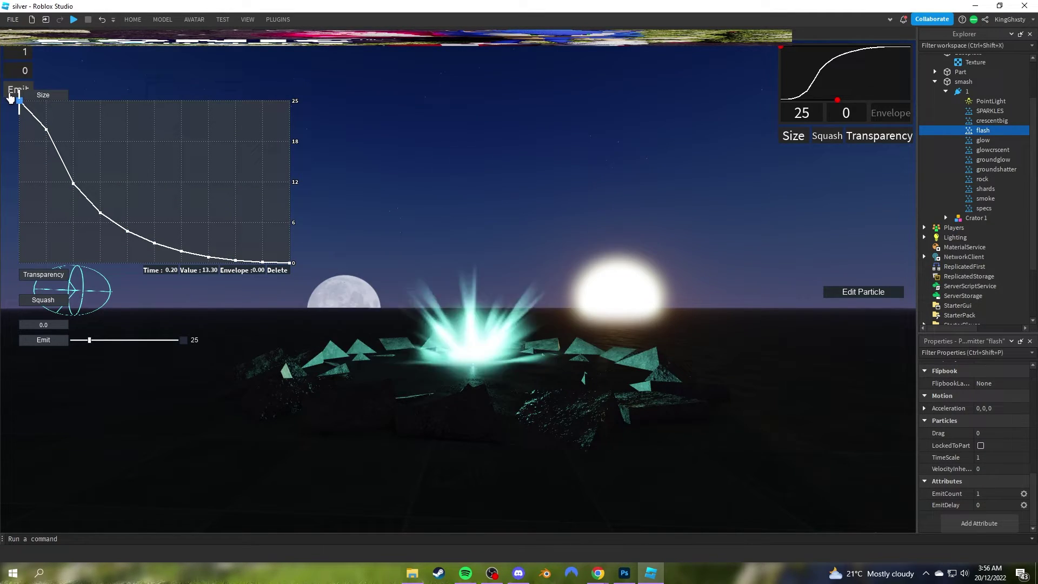
scroll(940, 436, "up", 10)
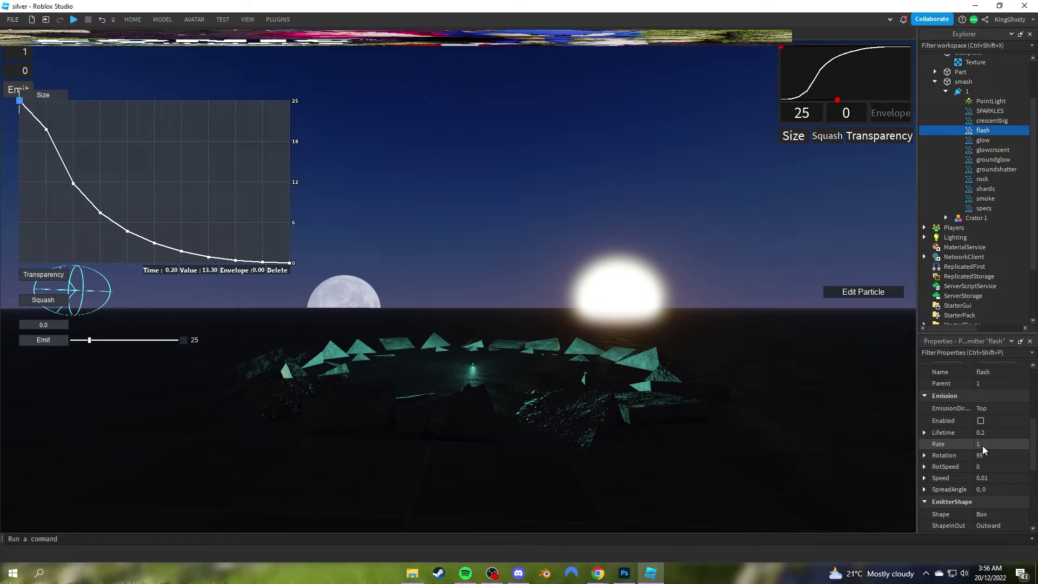
left_click(838, 294)
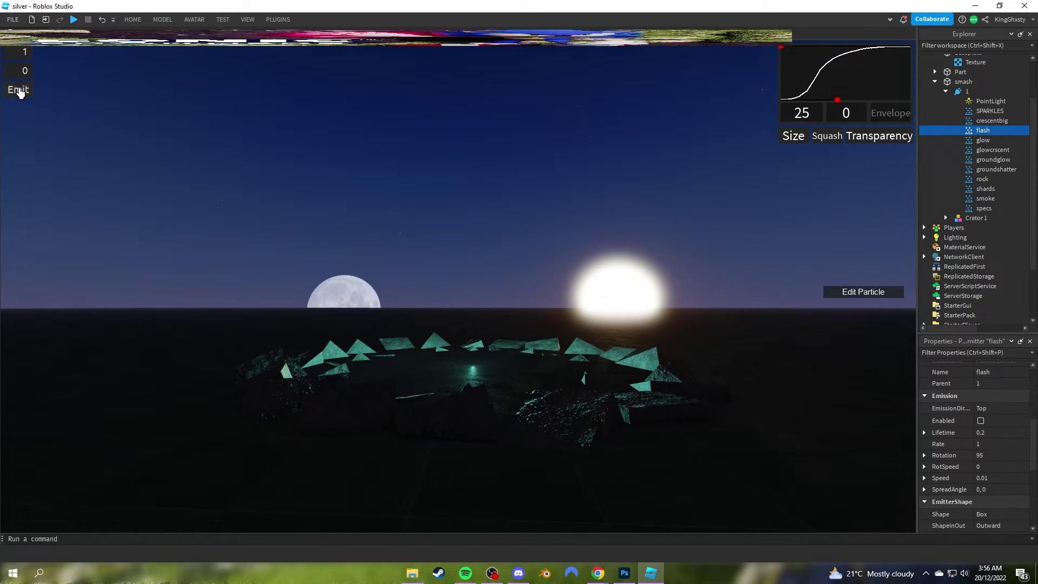
- Select the glow emitter and emit it twice to watch its expanding light
left_click(962, 142)
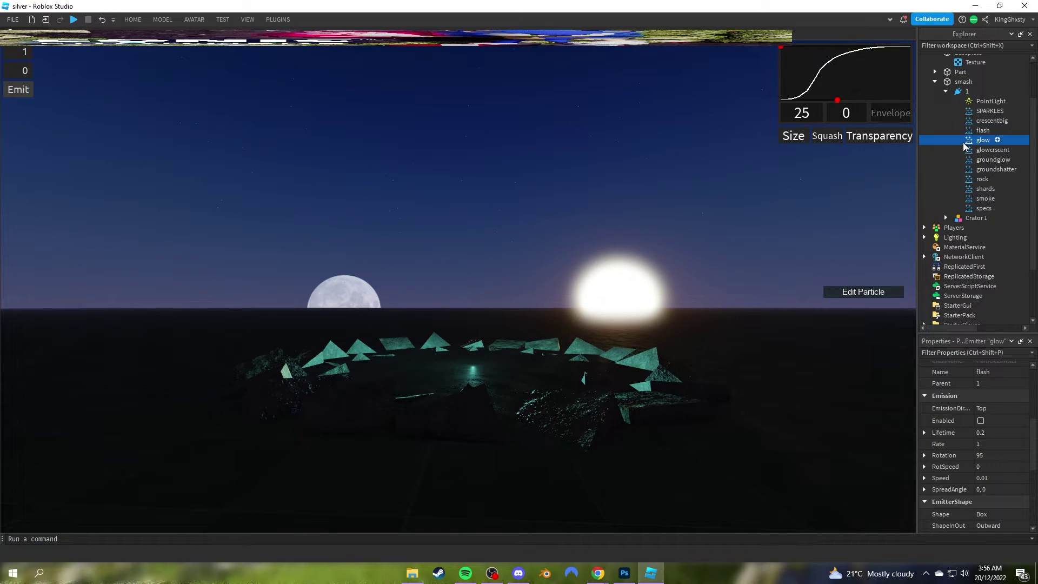
left_click(14, 96)
left_click(14, 96)
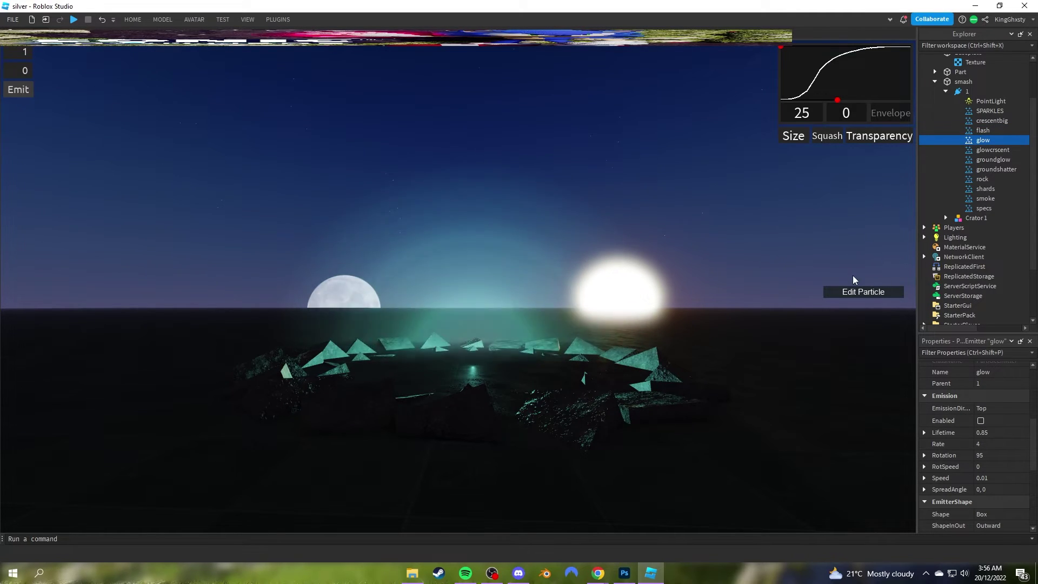
left_click(852, 274)
left_click(957, 142)
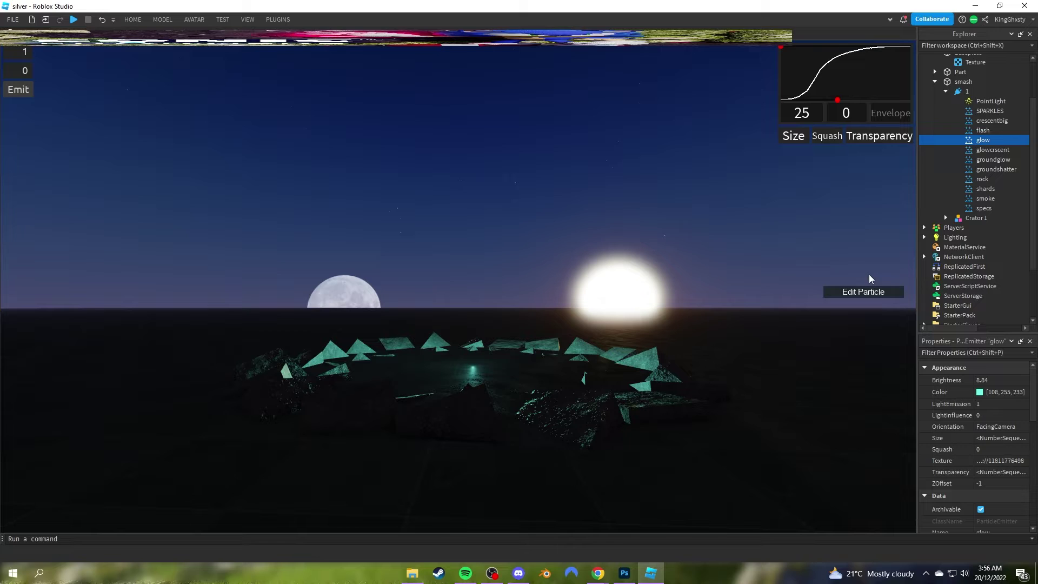
- Open the particle editor for glow and compare its size curve with two more emissions
left_click(865, 292)
left_click(49, 95)
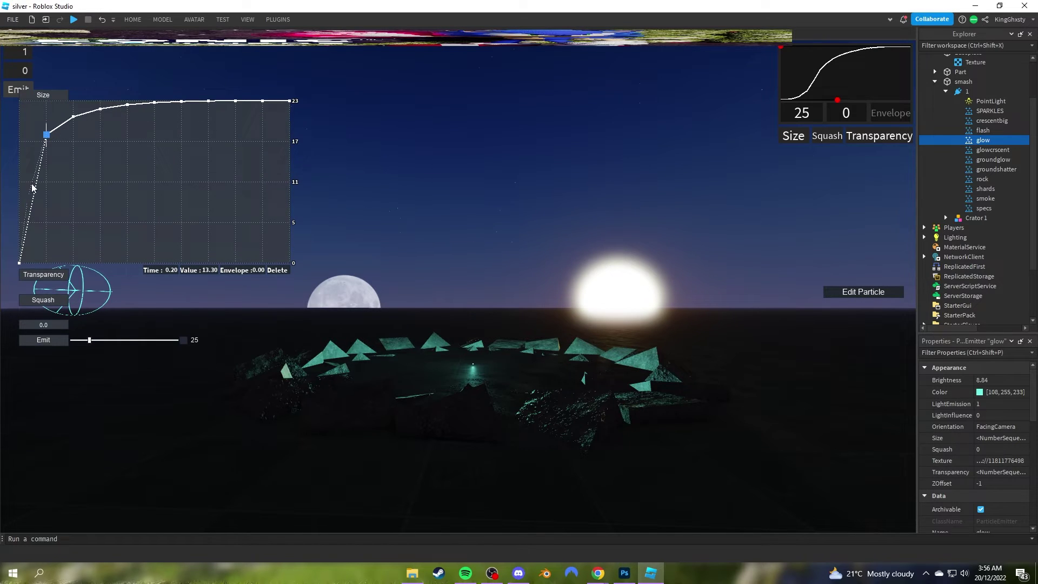
left_click(16, 89)
left_click(16, 89)
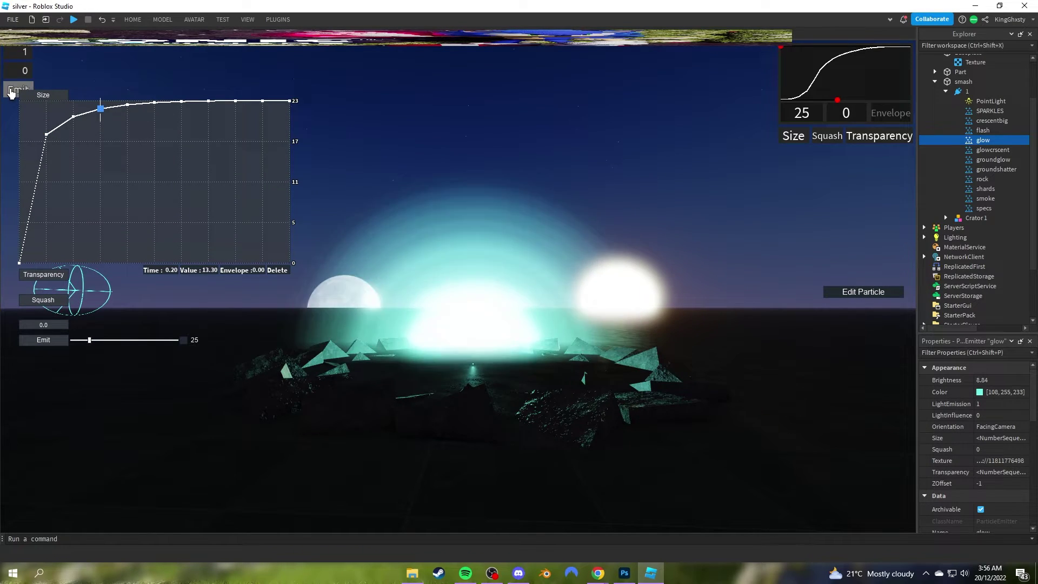
- Examine the points of glow's transparency curve, emit it to see the fade and close the particle editor
left_click(51, 276)
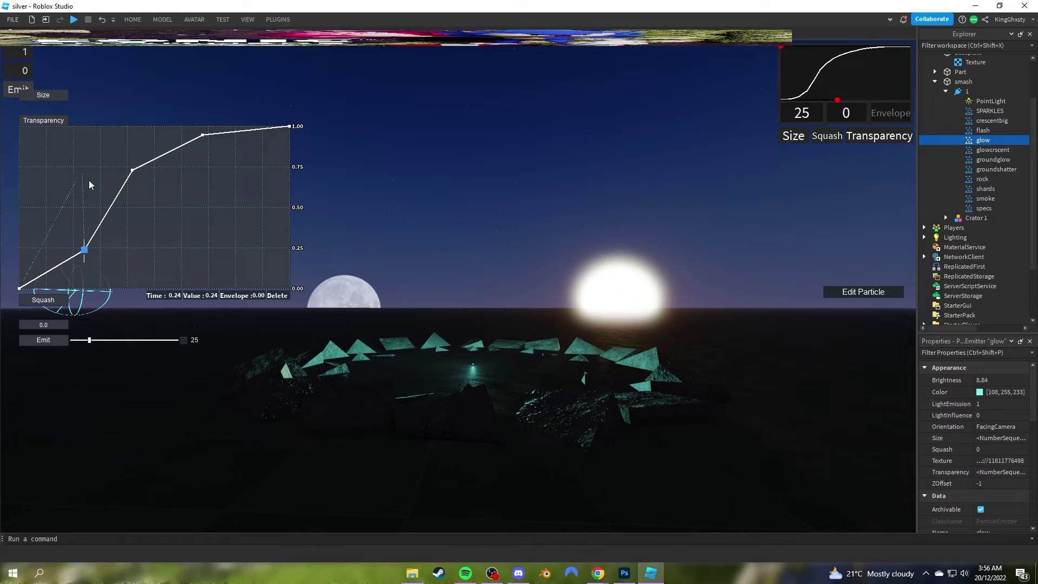
left_click(30, 88)
left_click(83, 250)
left_click(290, 126)
left_click(203, 135)
left_click(30, 92)
left_click(867, 292)
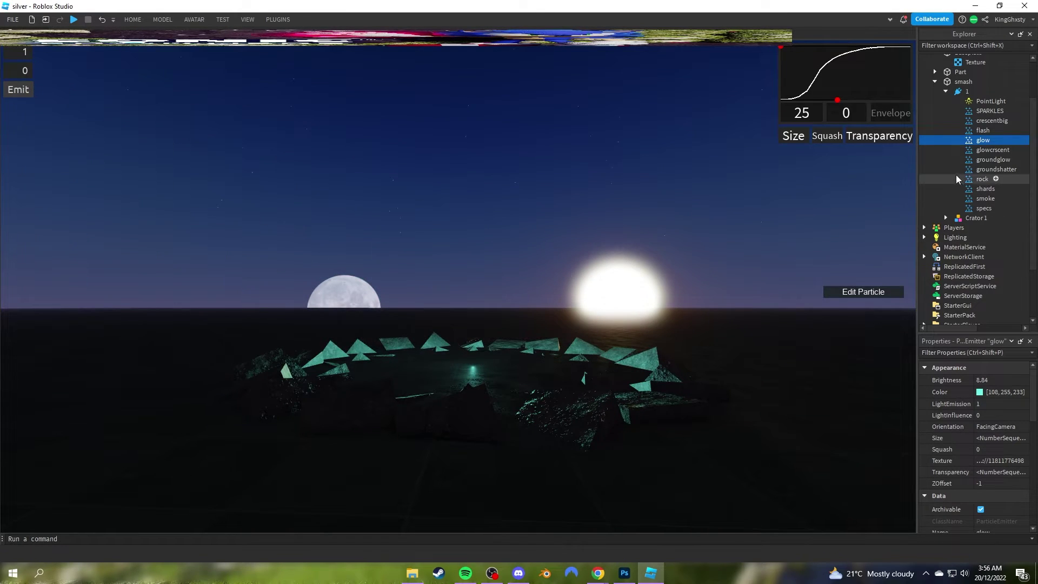
- Select the glowcrscent emitter, emit it and examine its size curve and envelope against further emissions
left_click(969, 149)
left_click(17, 89)
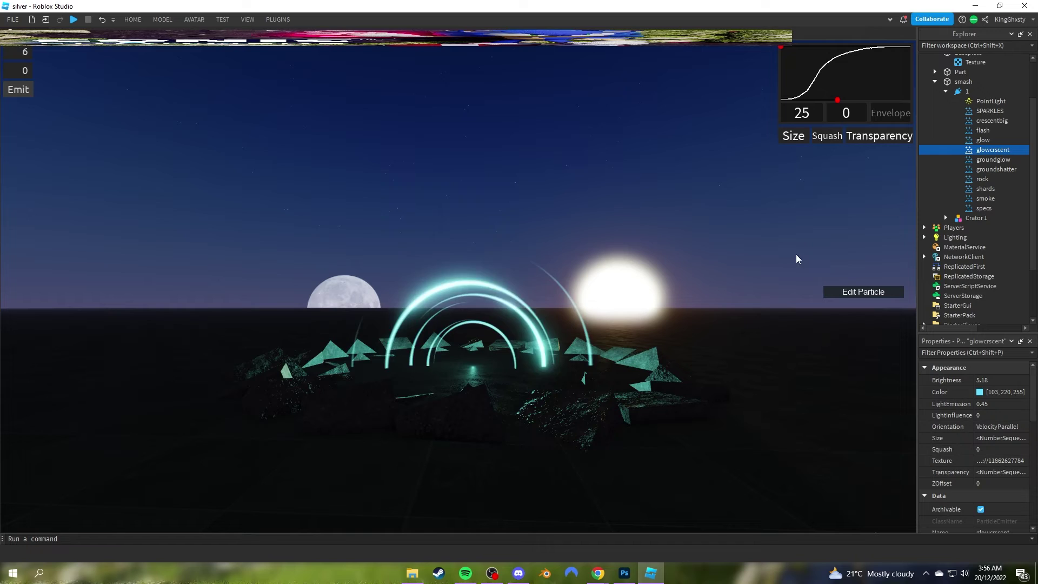
left_click(855, 292)
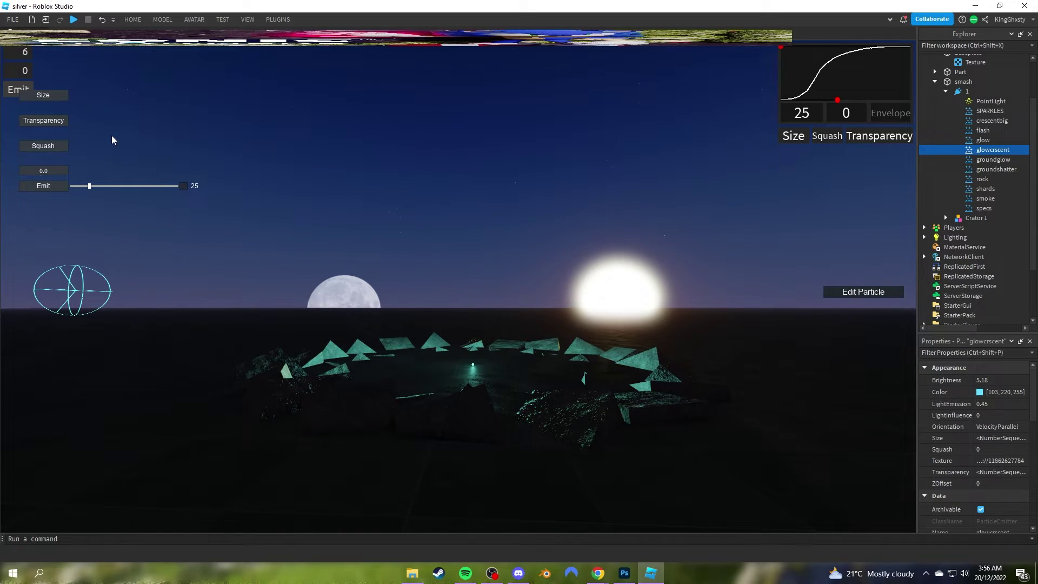
left_click(54, 95)
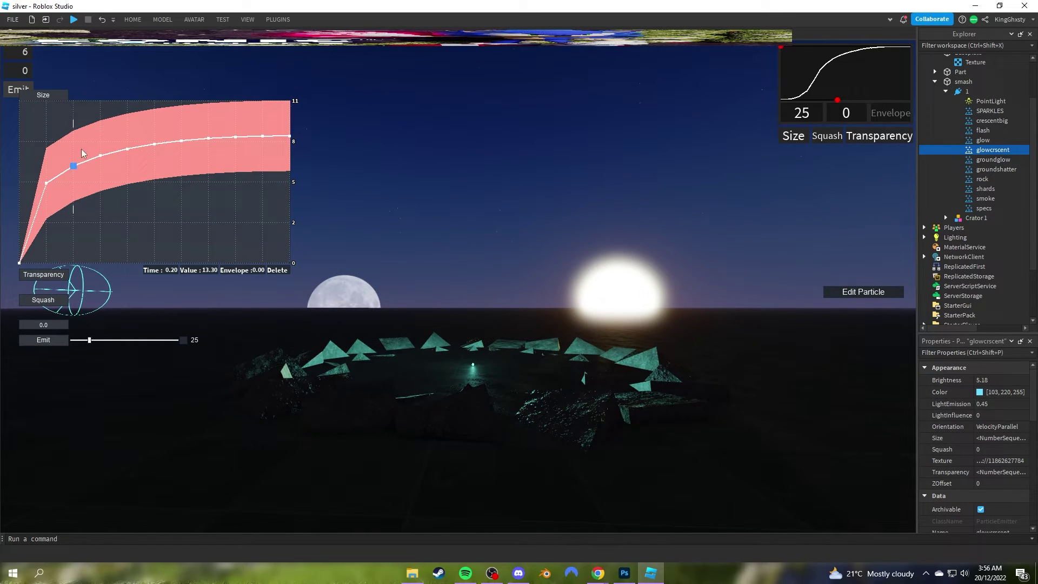
left_click(10, 89)
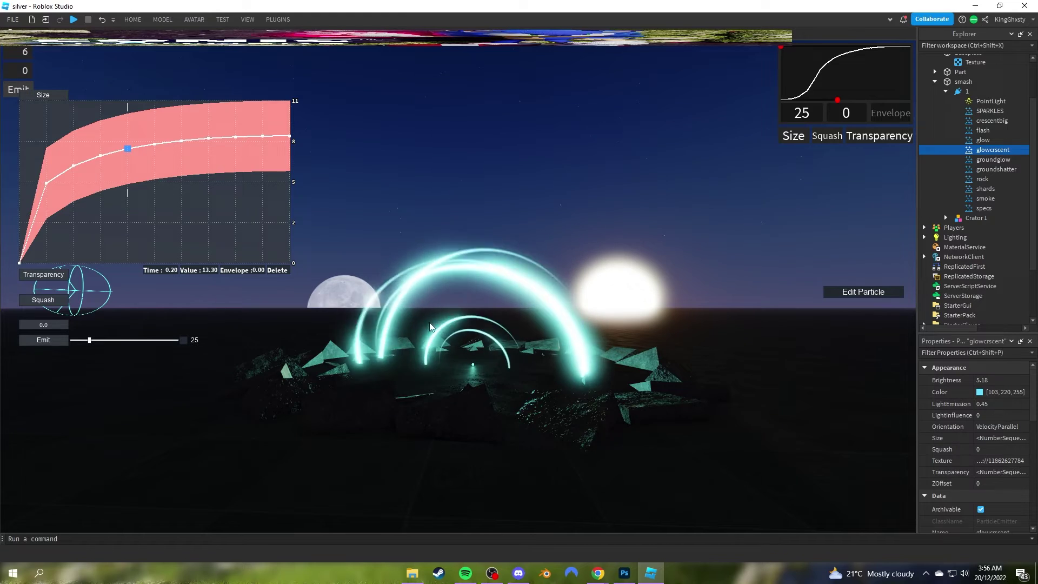
left_click(33, 89)
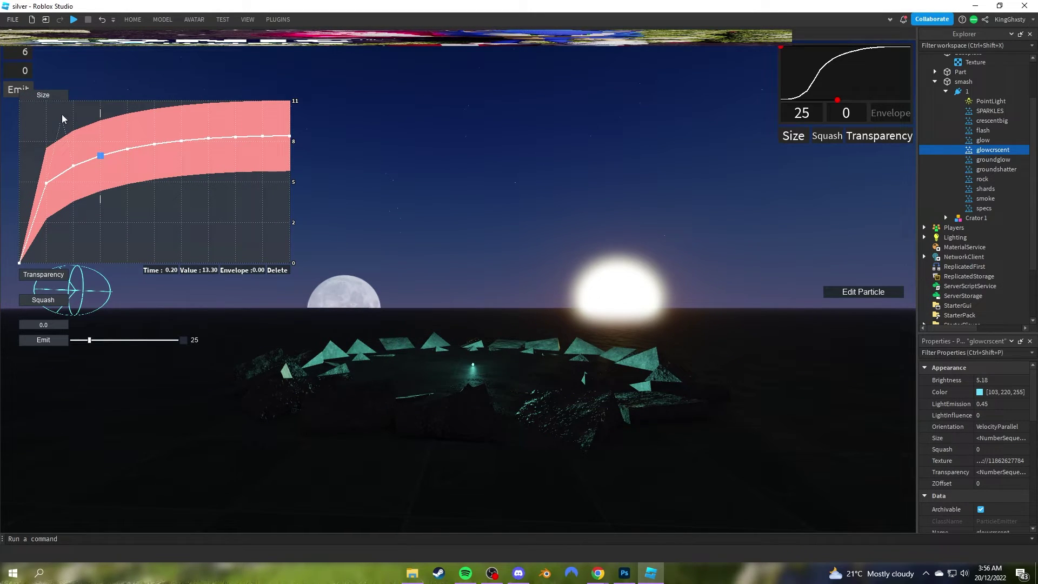
- Examine the transparency curve of glowcrscent, emit it twice more and close the particle editor
left_click(43, 274)
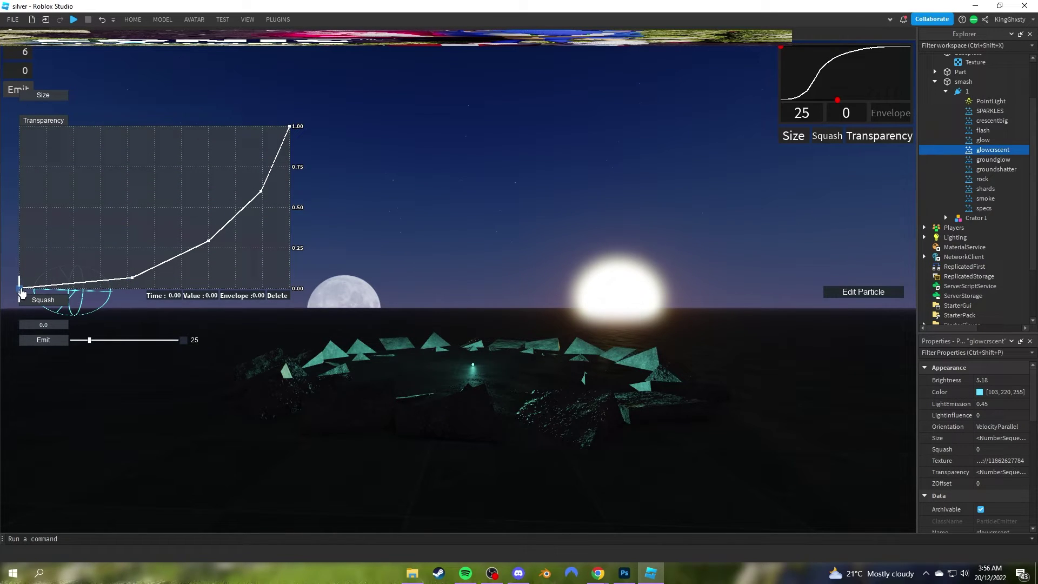
left_click(24, 89)
left_click(18, 90)
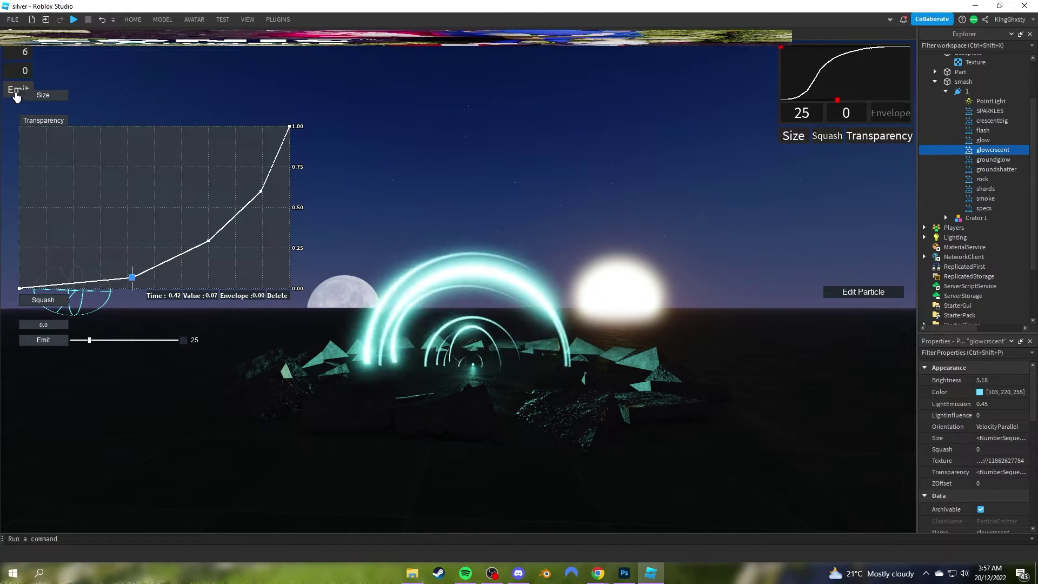
left_click(863, 292)
- Select the groundglow emitter, focus the view on it and emit it twice, watching the ground from above
left_click(981, 161)
key("f")
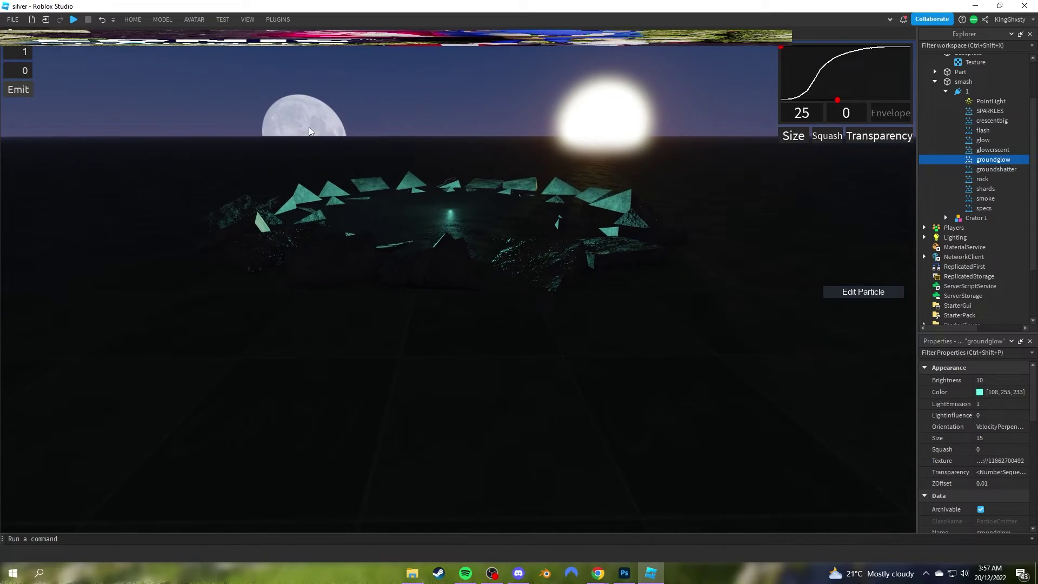
left_click(18, 89)
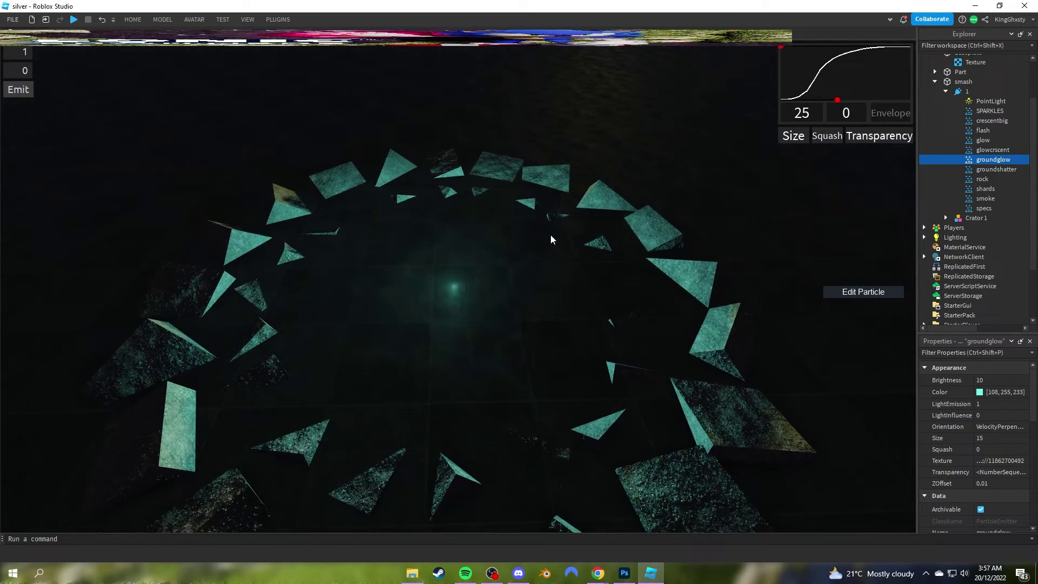
left_click(18, 89)
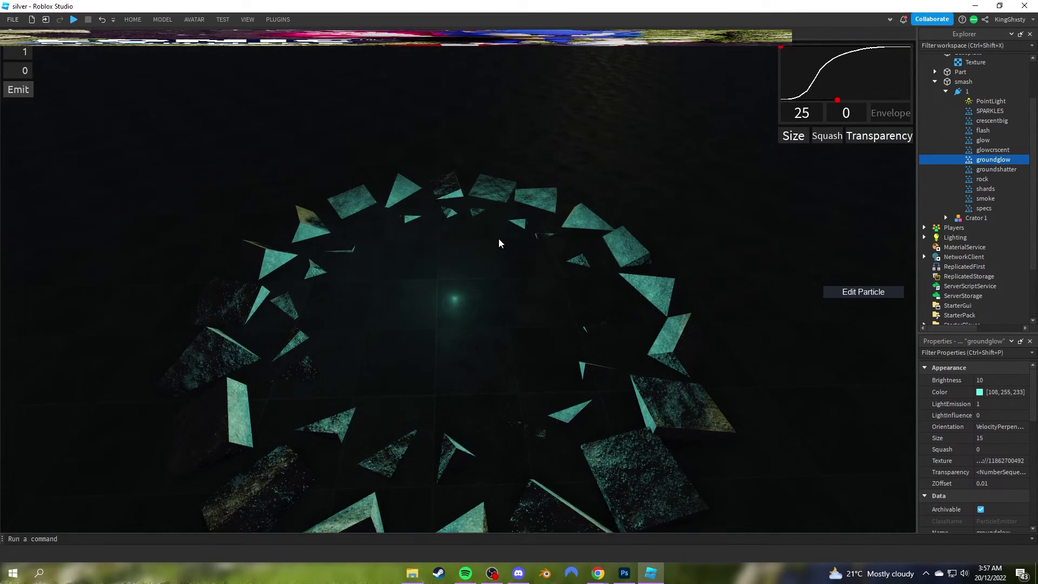
- Review the appearance and emission properties of groundglow and emit its ground cracks twice more
scroll(969, 436, "down", 4)
scroll(485, 287, "up", 3)
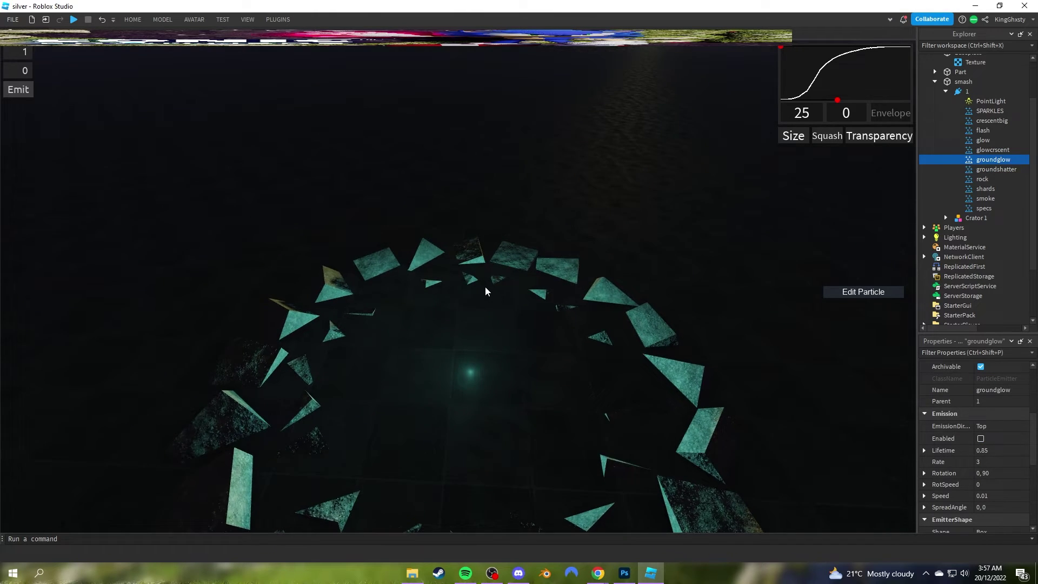
scroll(479, 285, "down", 2)
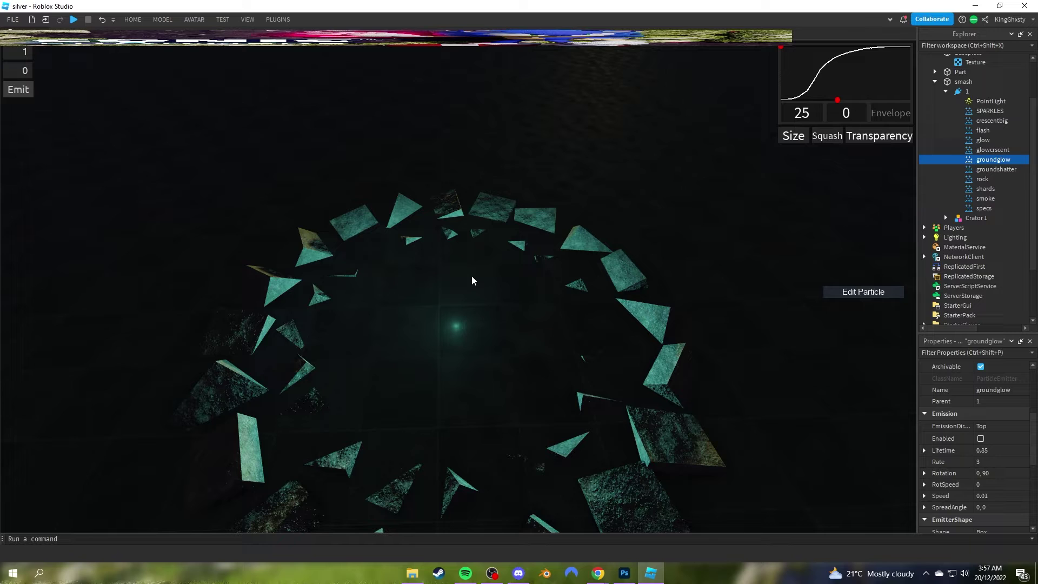
scroll(1008, 451, "up", 3)
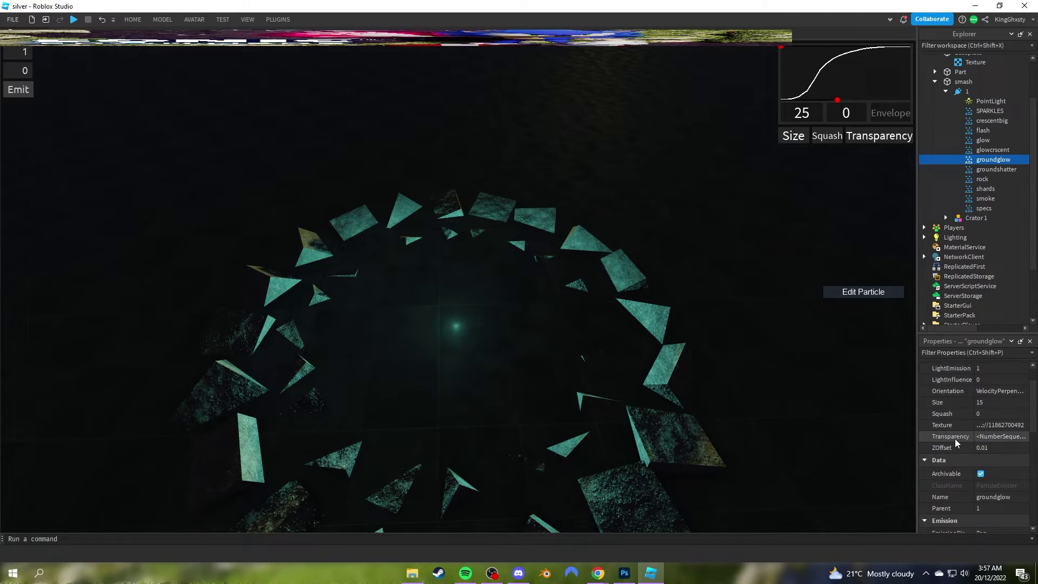
left_click(14, 91)
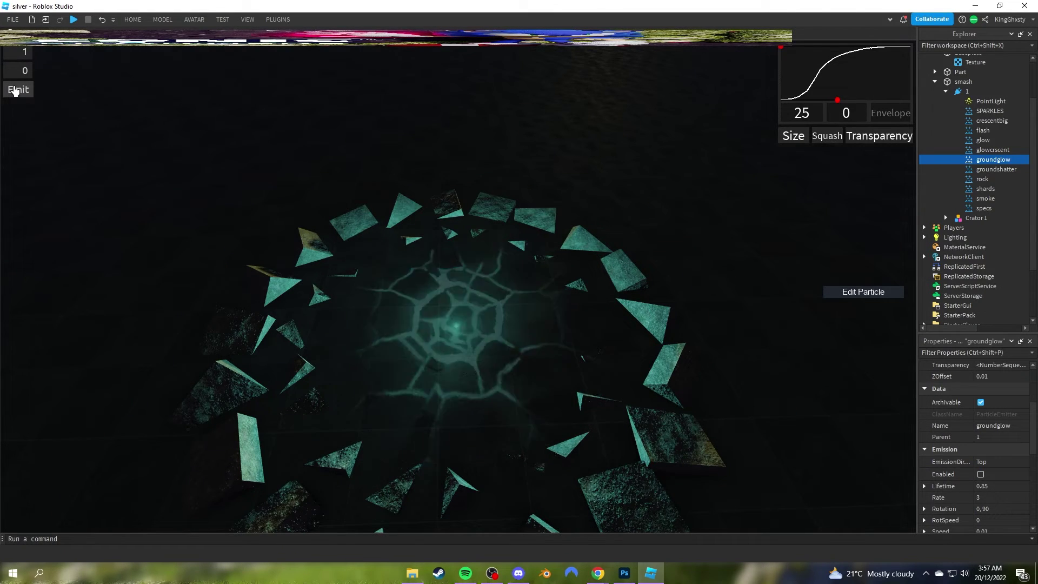
left_click(14, 91)
- Open the particle editor for groundglow and examine the points of its transparency curve
left_click(844, 292)
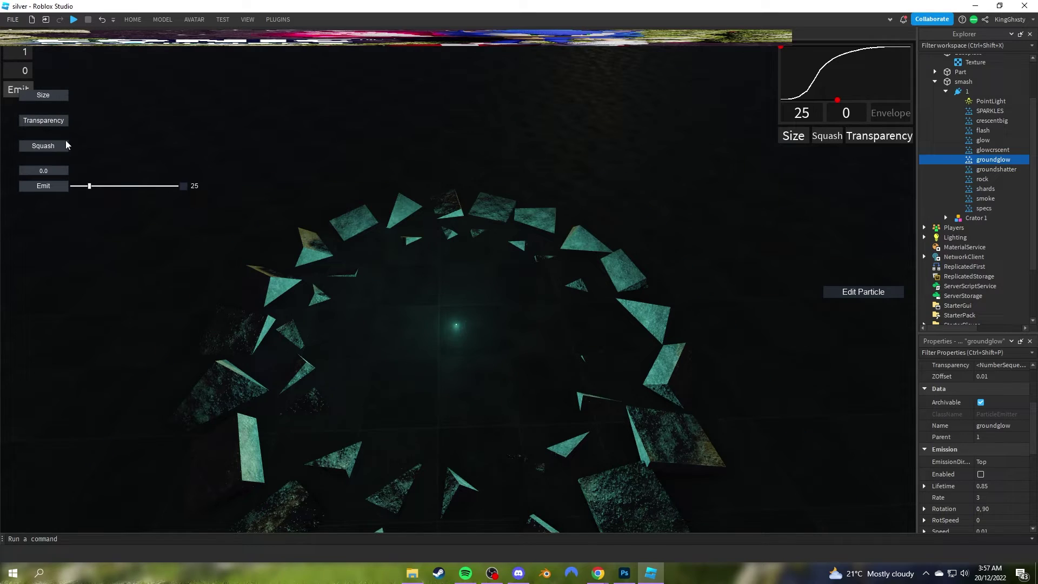
left_click(59, 121)
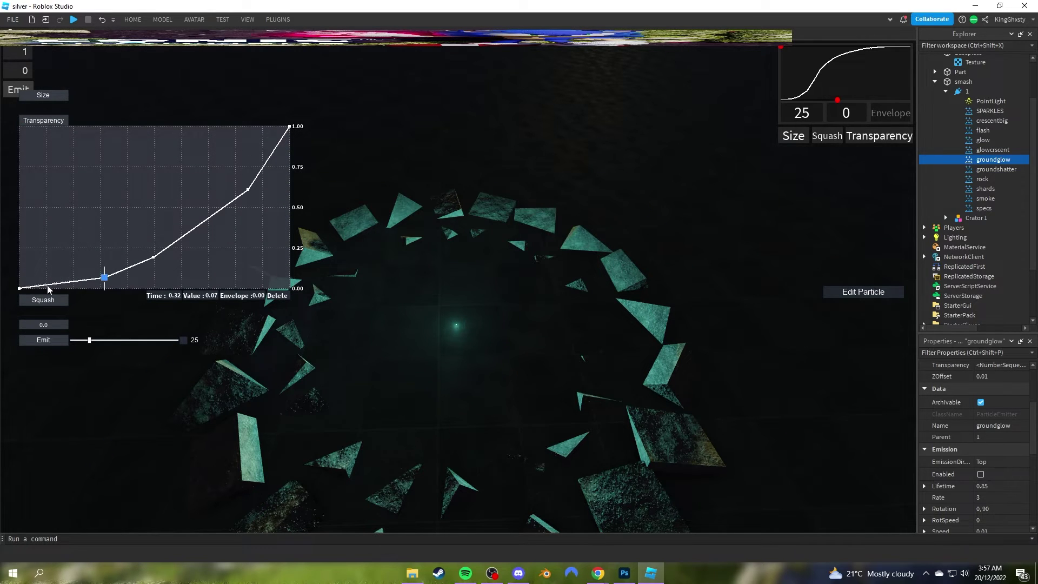
left_click(104, 277)
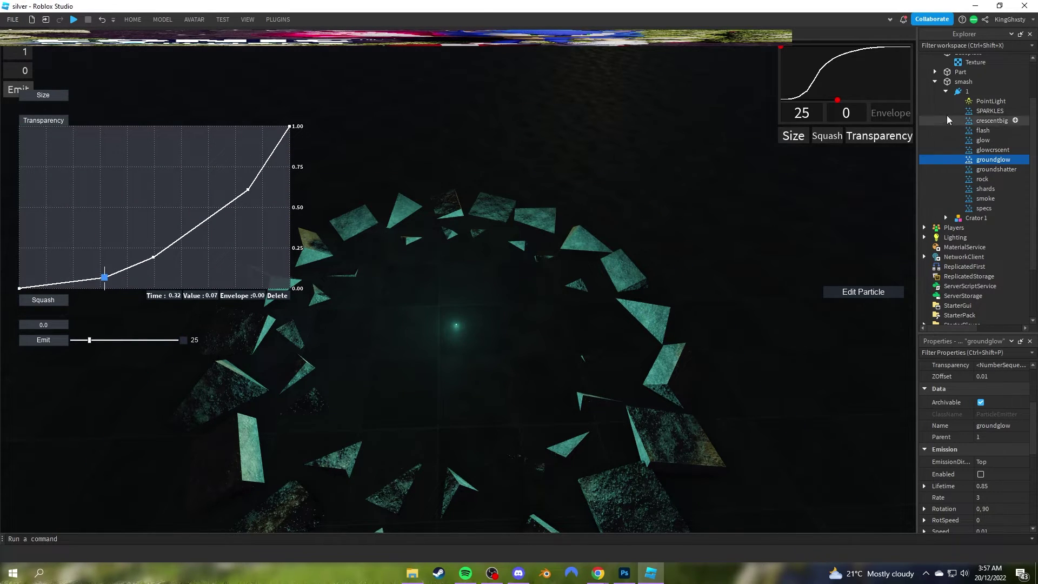
- Select the groundshatter emitter, view its transparency curve and emit it
left_click(996, 169)
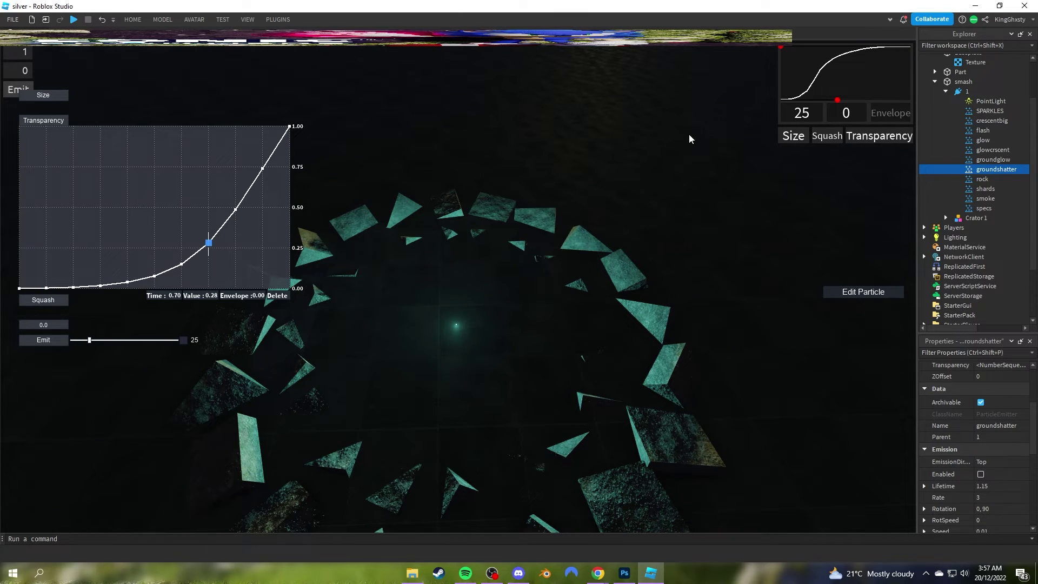
left_click(18, 90)
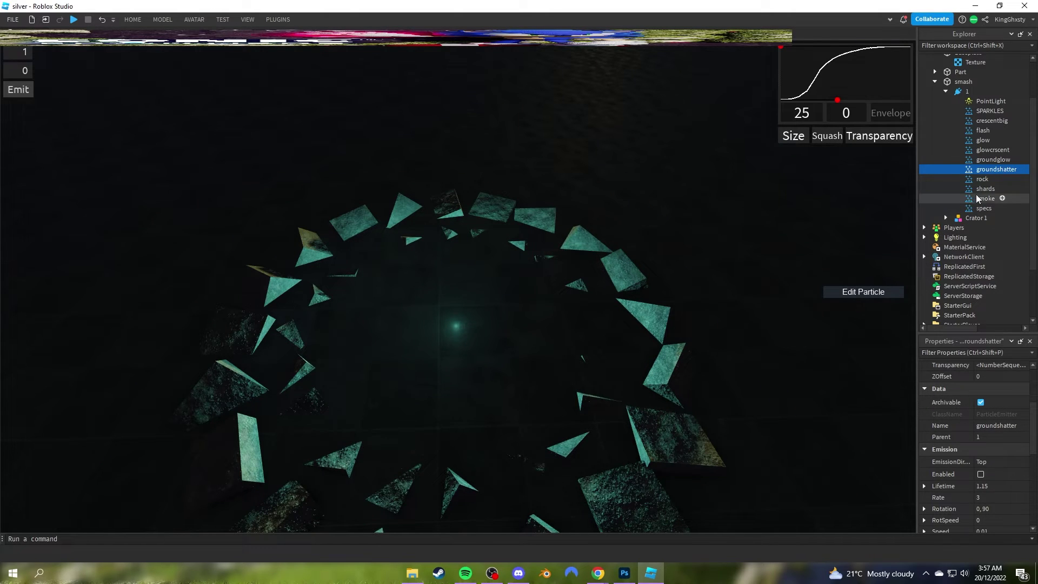
- Select the rock emitter, emit it twice from a low viewpoint and check its spread, acceleration and drag properties
left_click(983, 180)
key("f")
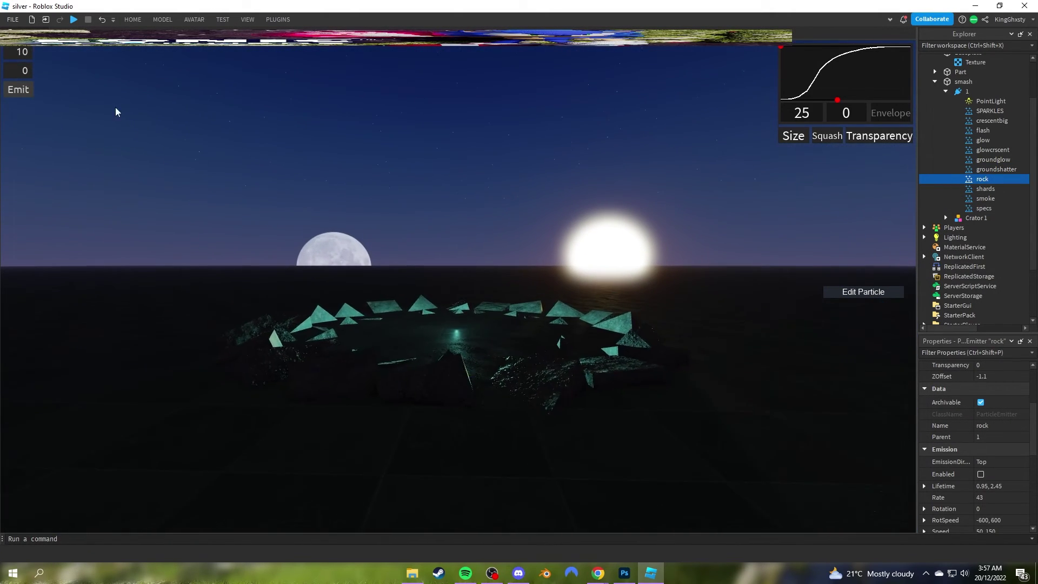
left_click(16, 89)
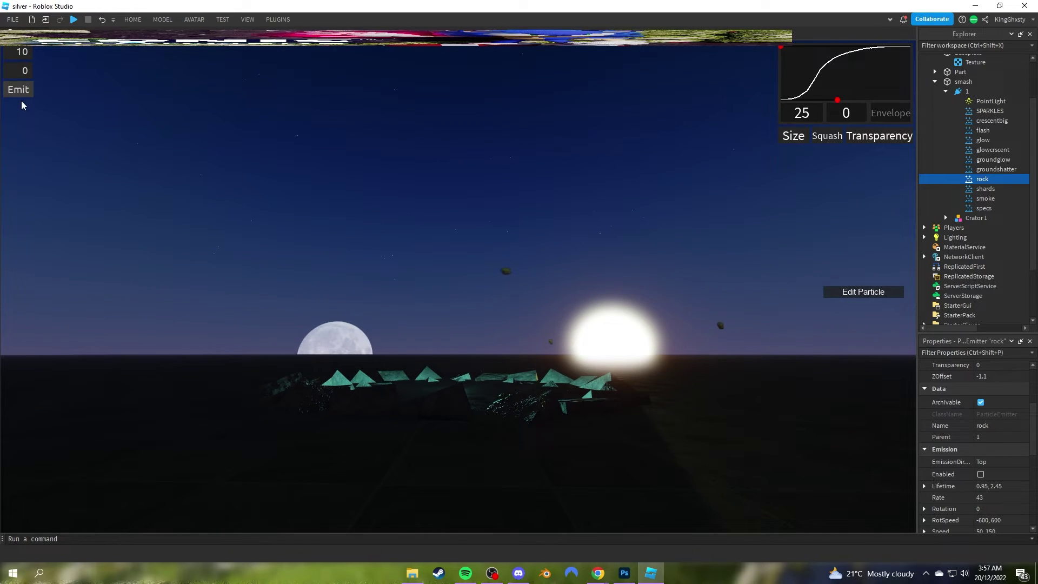
scroll(988, 452, "down", 5)
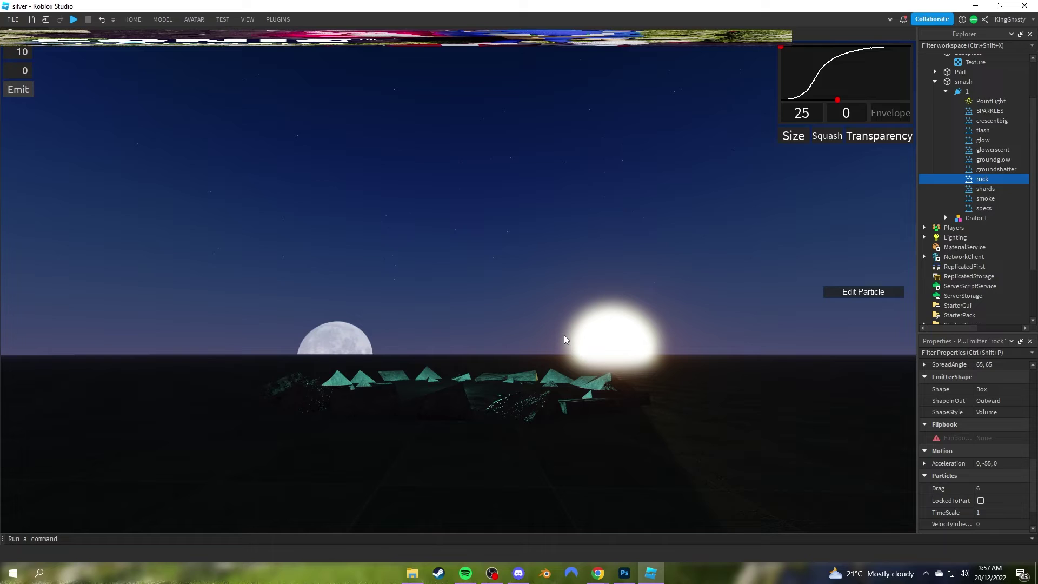
left_click(26, 92)
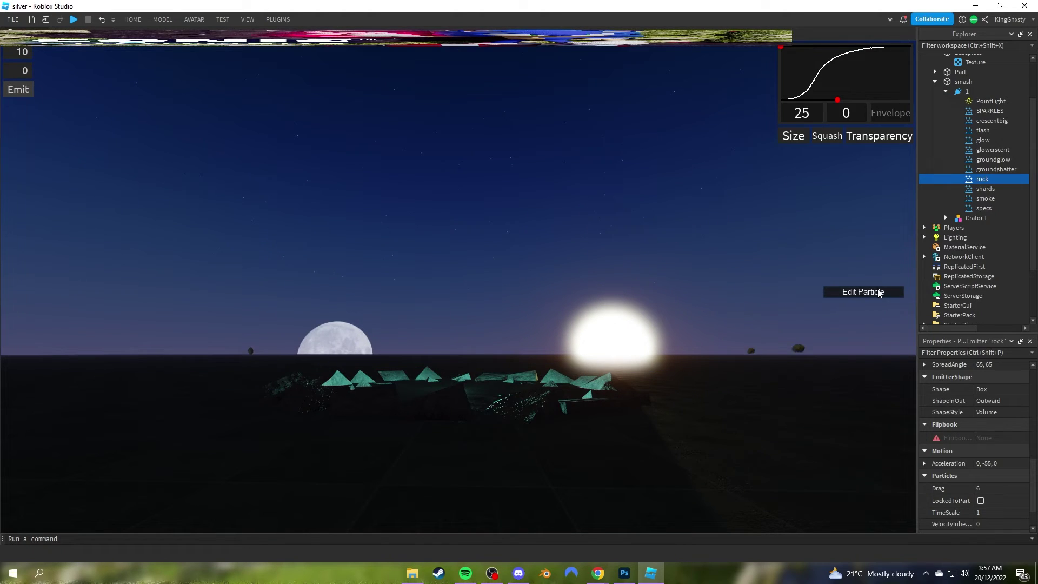
- Emit the rock particles once and open the rock emitter's size curve in the particle editor
left_click(862, 294)
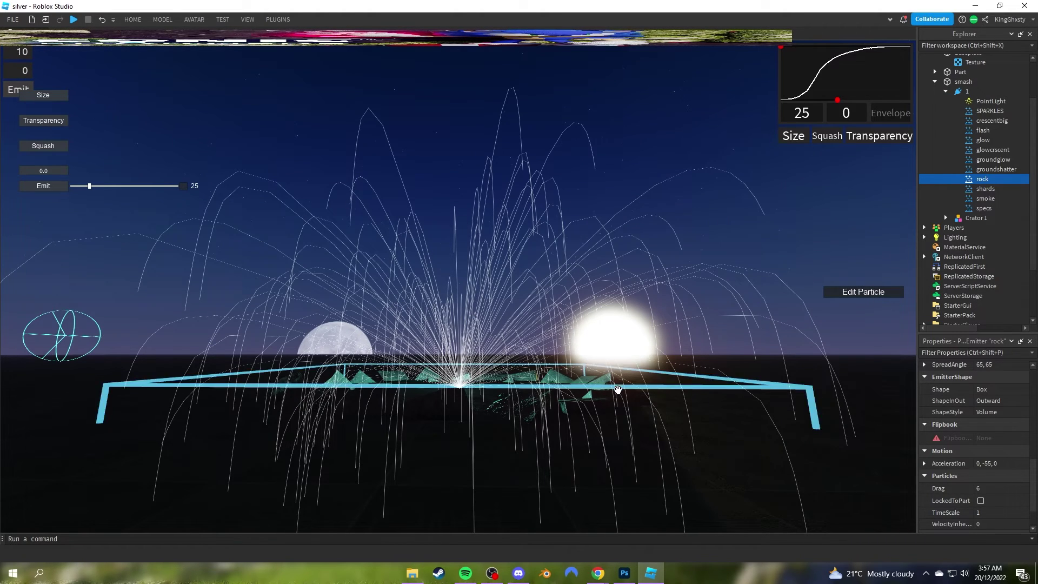
left_click(831, 292)
left_click(22, 92)
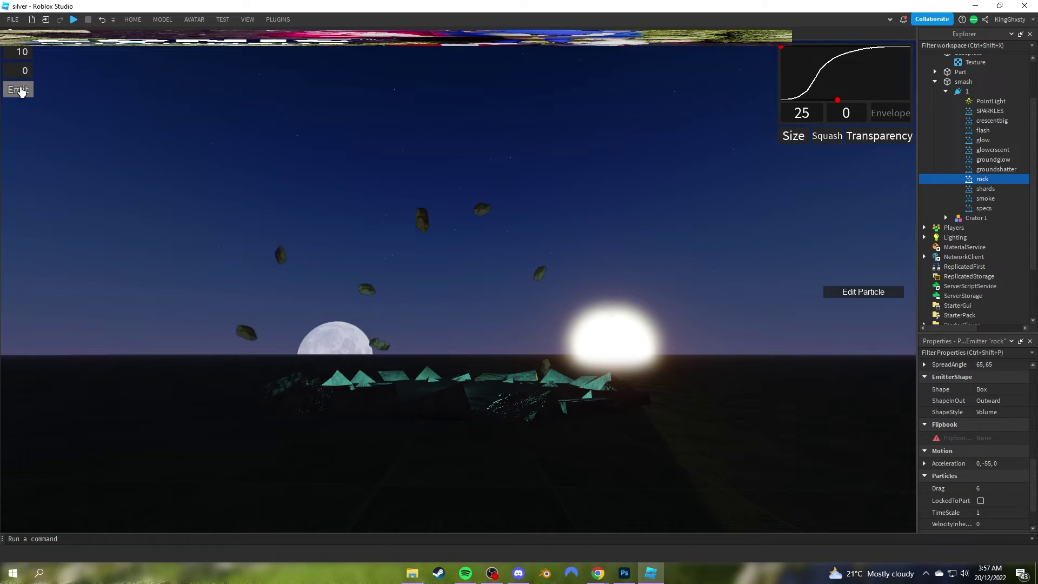
left_click(827, 292)
left_click(54, 96)
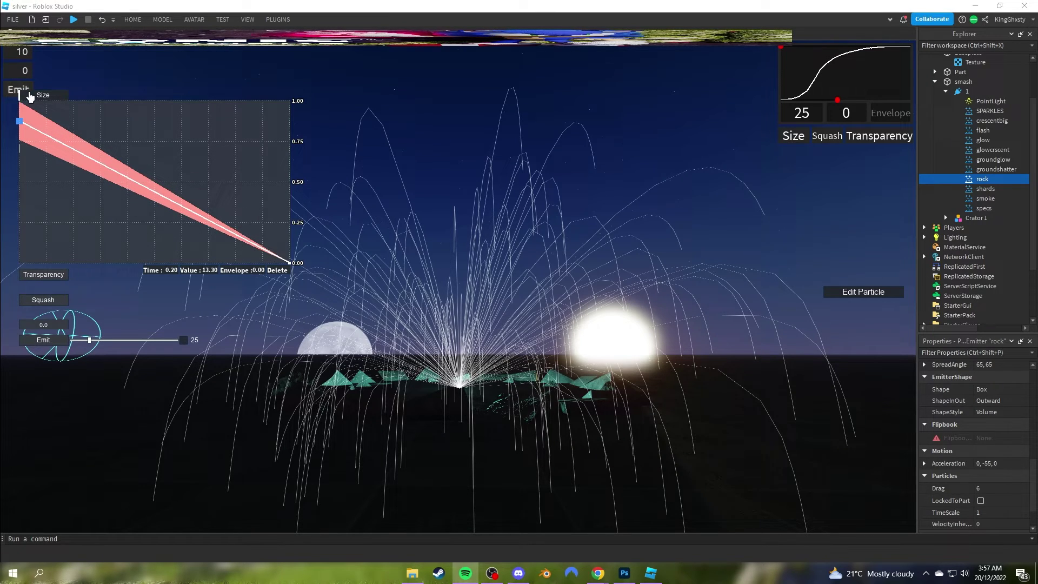
- Try a size curve that rises to about 13 on the rock emitter and emit it
key("ctrl+z")
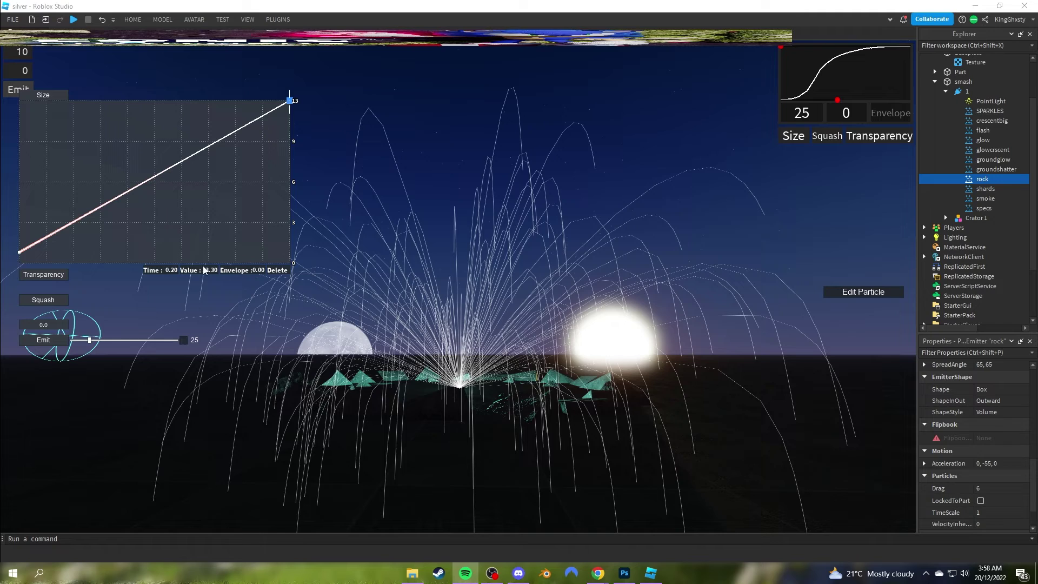
right_click_drag(553, 222, 531, 248)
left_click(837, 293)
left_click(21, 90)
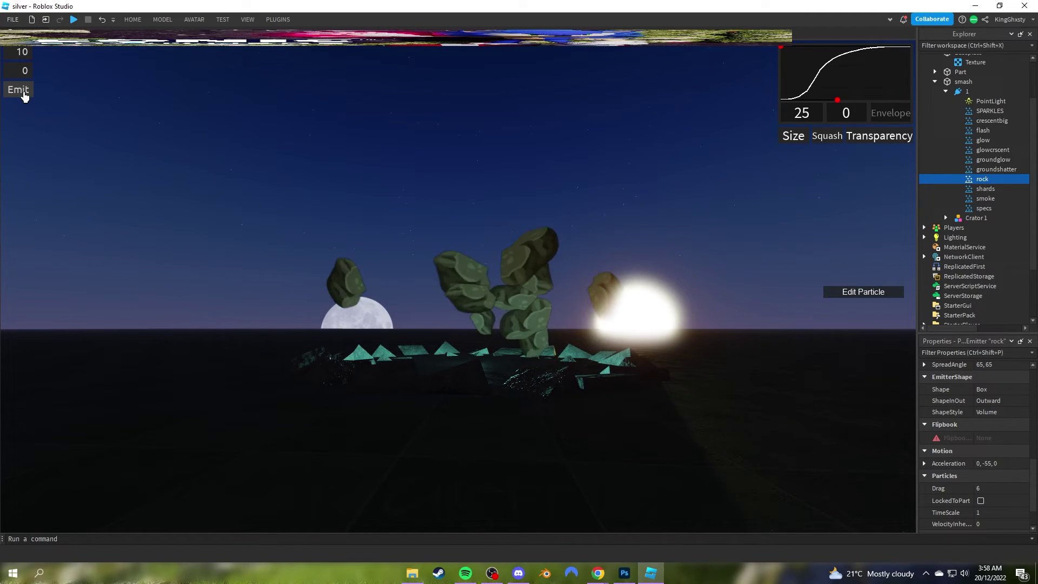
- Examine the rock emitter's transparency and squash curves, then reselect the emitter and emit it
left_click(891, 291)
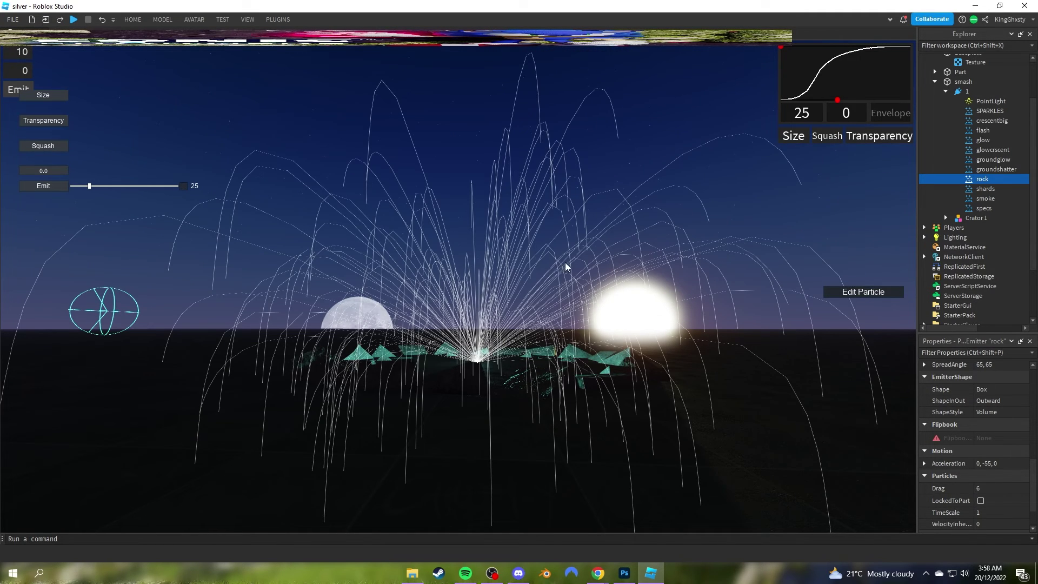
left_click(51, 119)
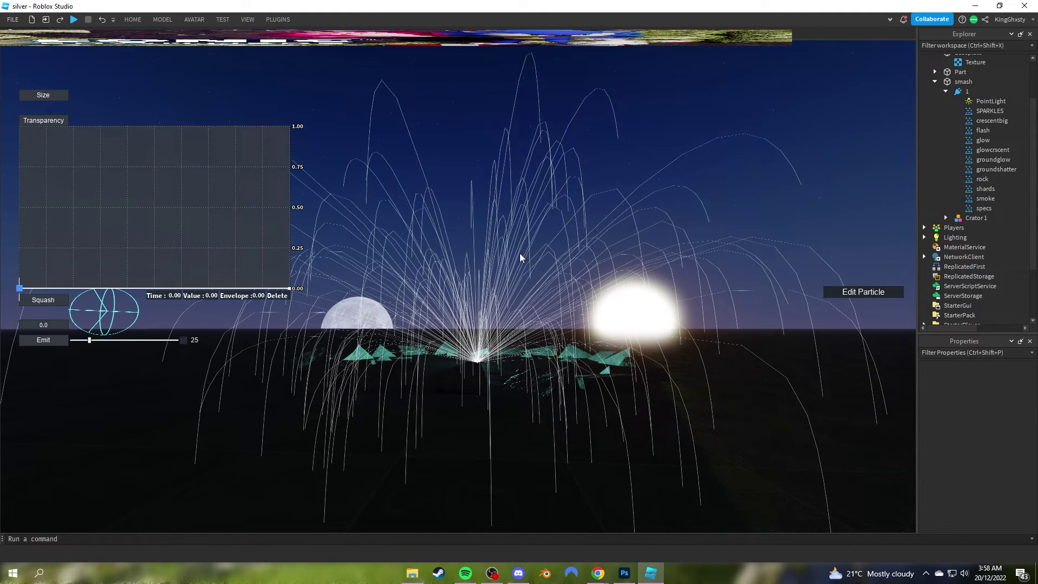
left_click(36, 303)
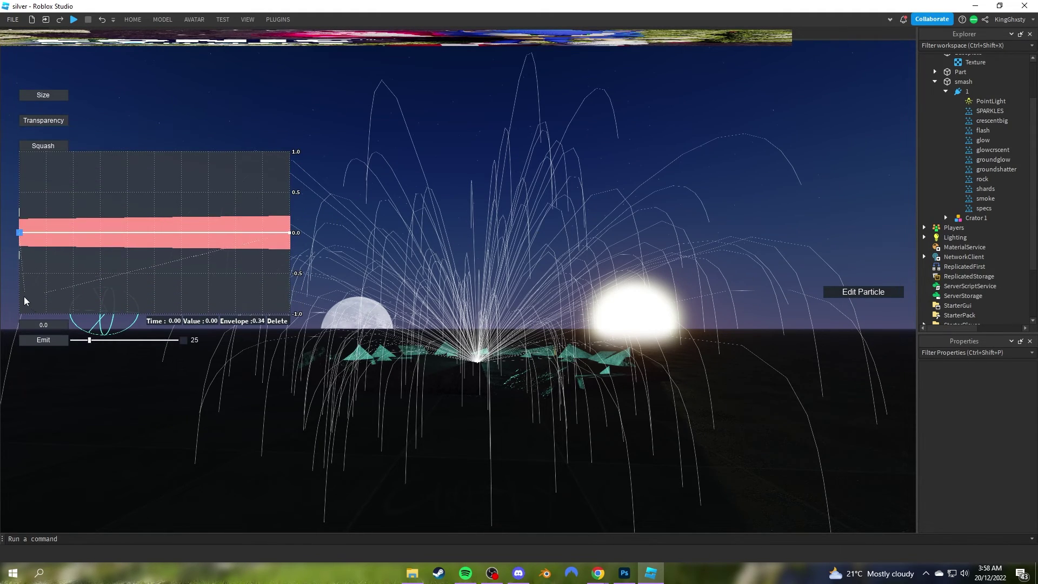
left_click(981, 179)
left_click(18, 89)
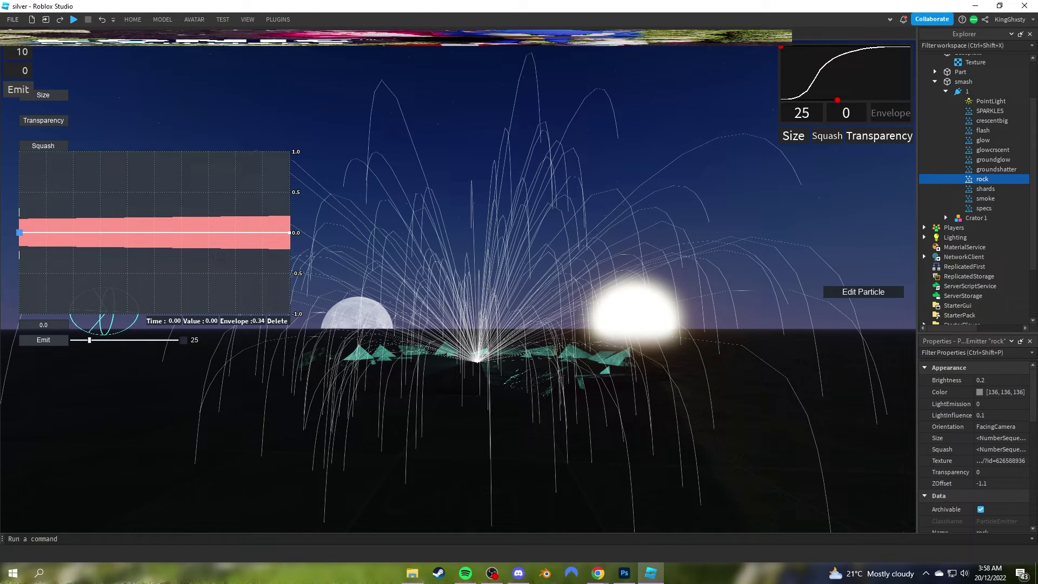
left_click(15, 76)
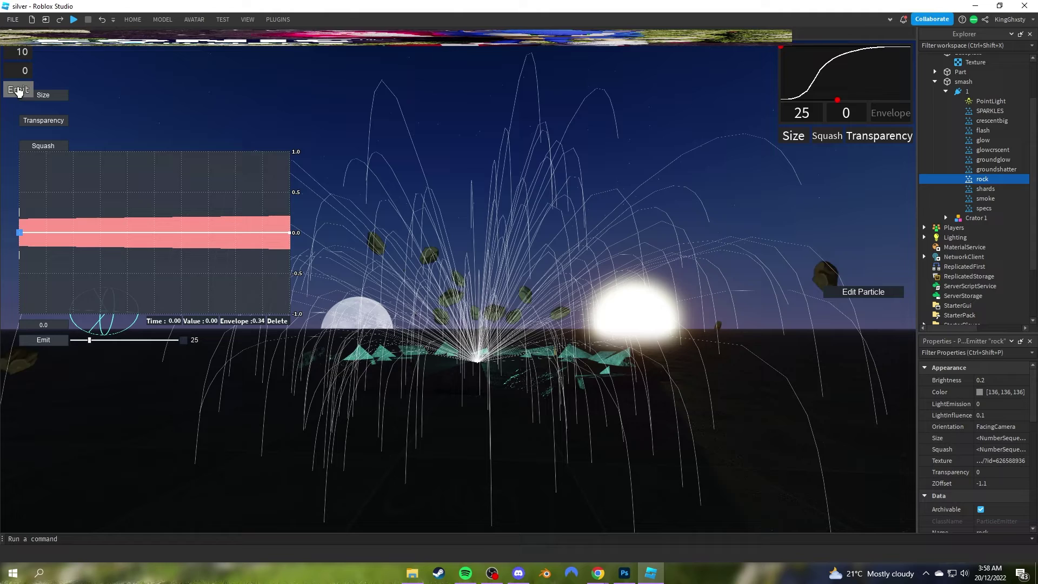
left_click(860, 293)
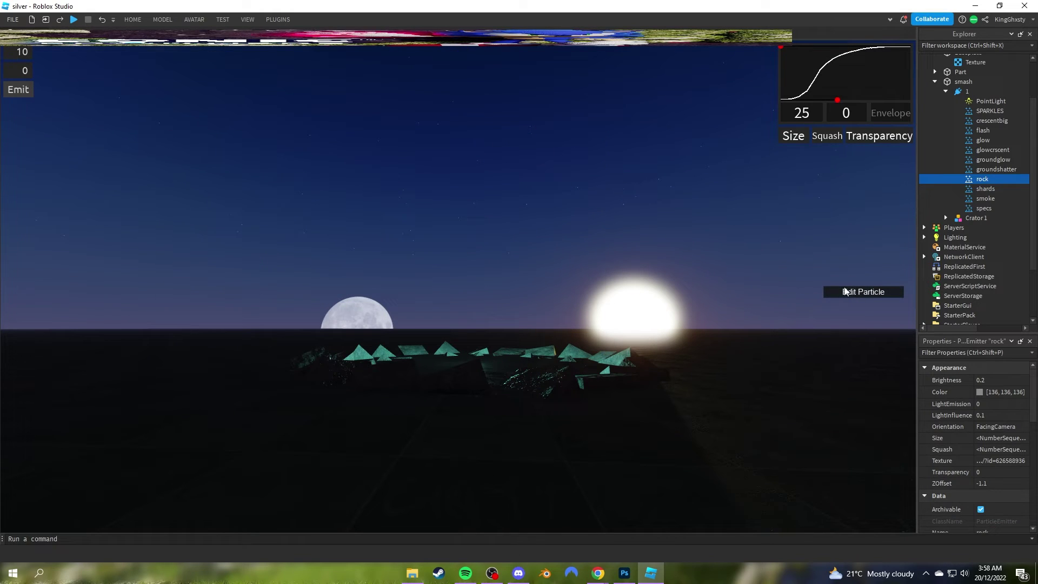
- Select the shards emitter, emit it twice and review its emission properties
left_click(974, 185)
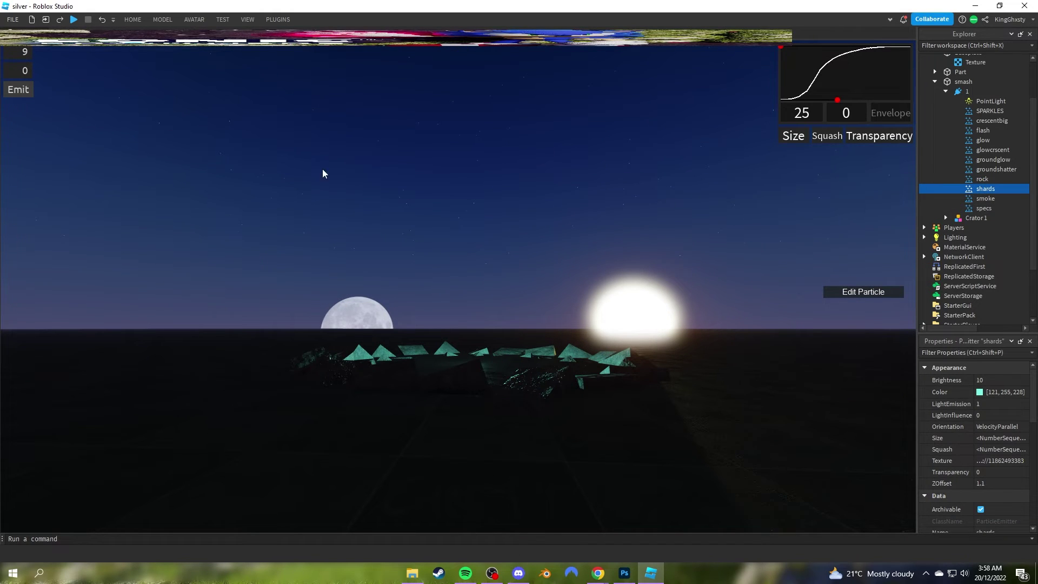
left_click(20, 92)
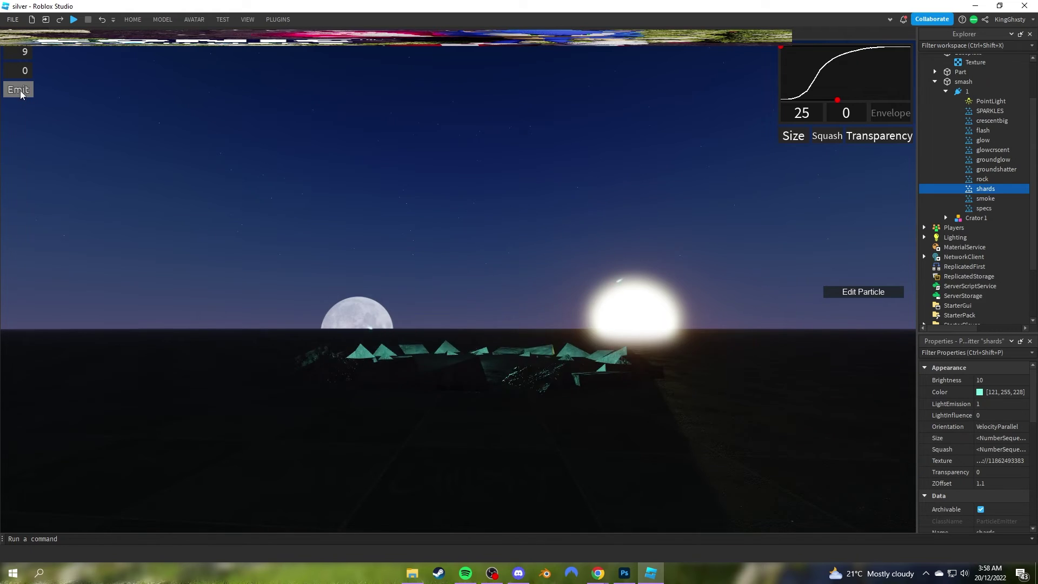
left_click(21, 90)
scroll(973, 432, "down", 3)
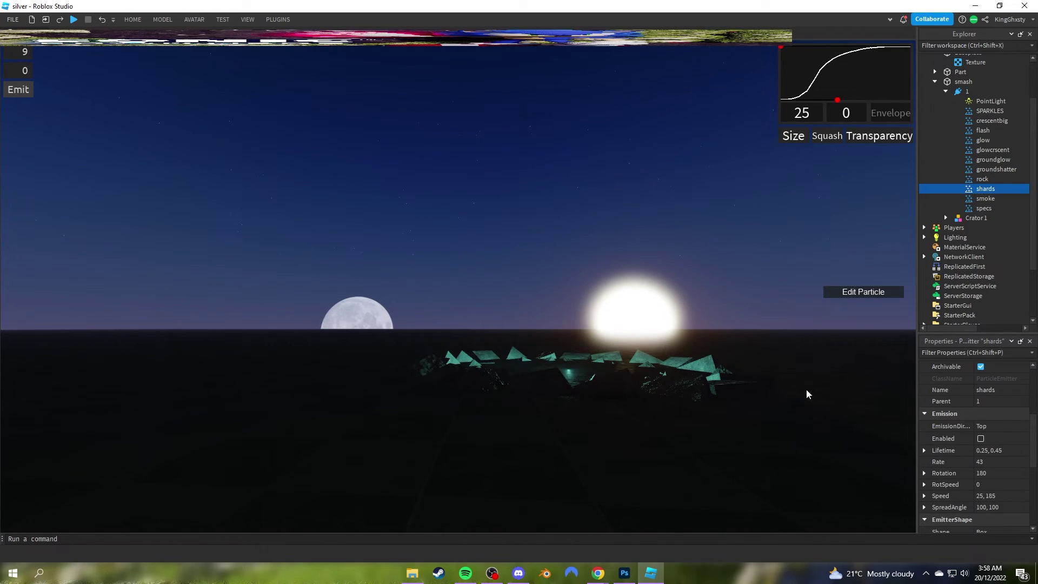
- Examine the shards emitter's size curve in the particle editor while emitting the shards several times
left_click(862, 292)
right_click(755, 316)
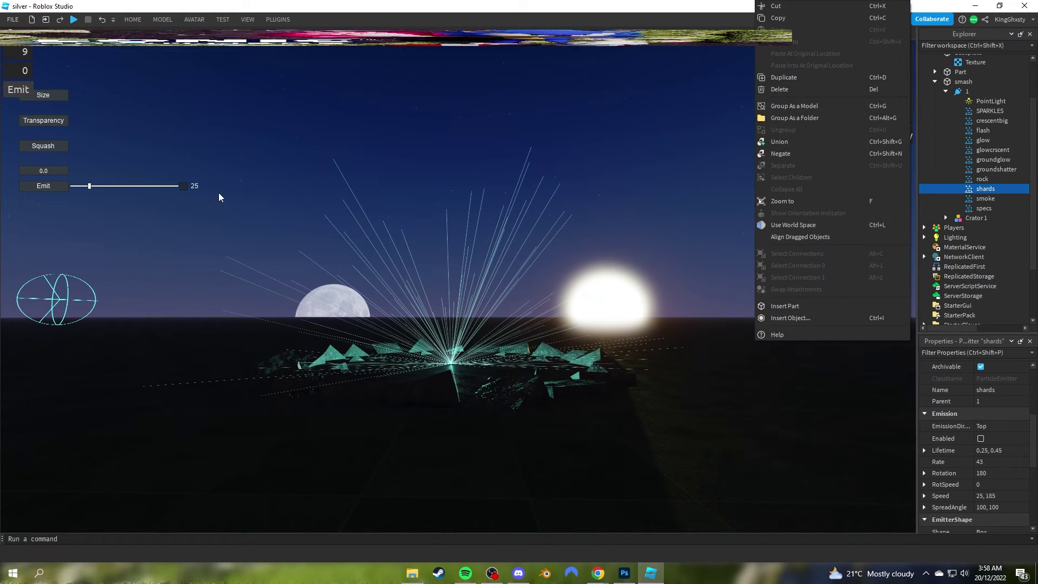
left_click(42, 94)
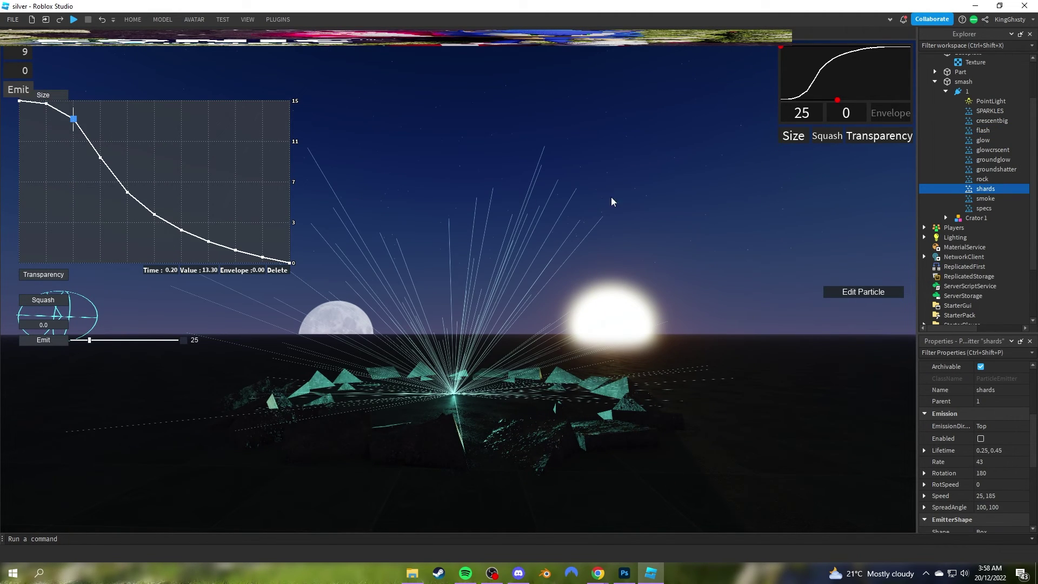
left_click(11, 93)
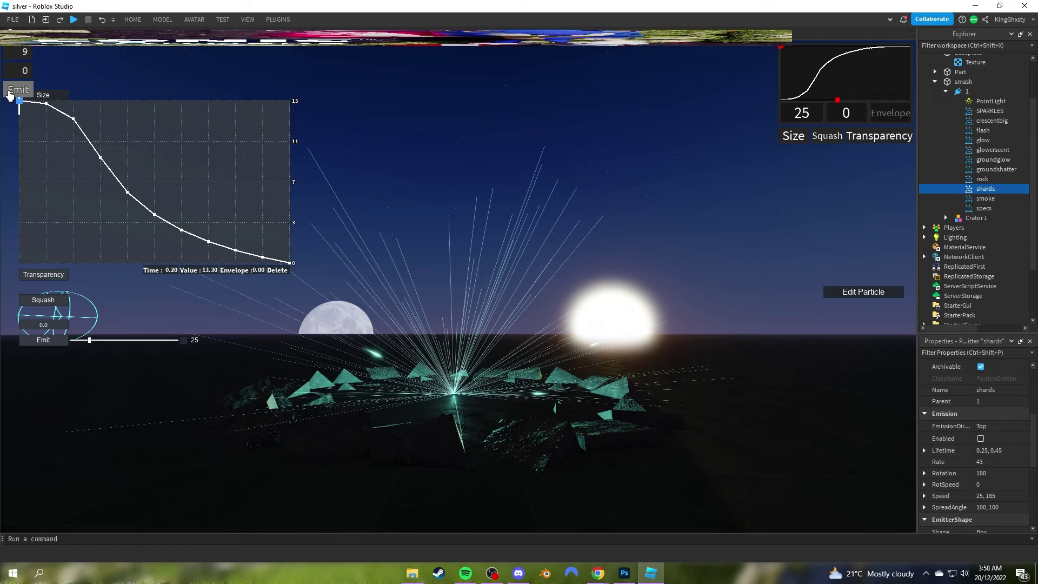
left_click(11, 93)
left_click(11, 93)
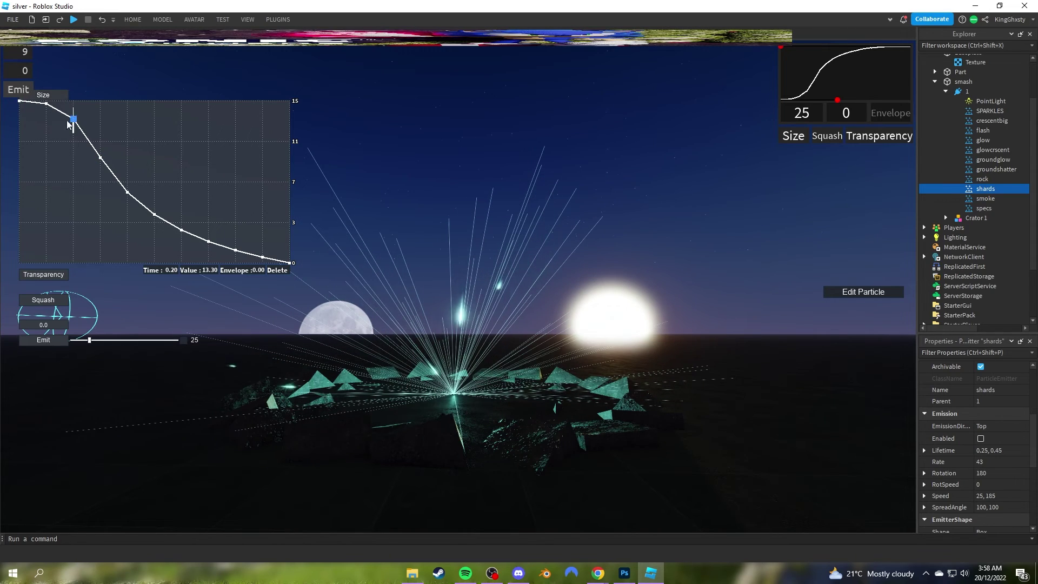
left_click(14, 92)
left_click(863, 292)
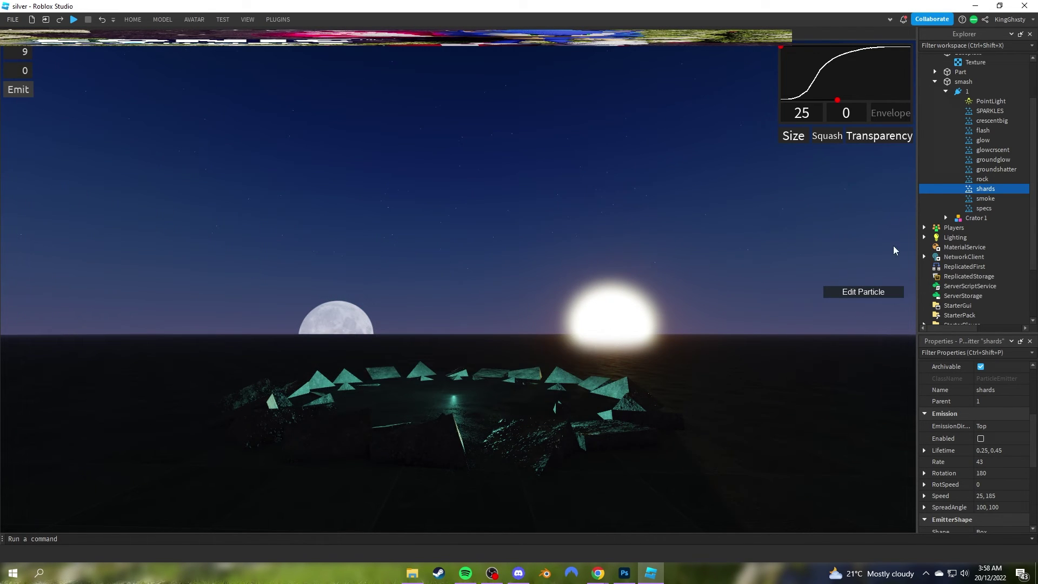
- Select the smoke emitter, view its size and transparency curves and emit it before and after
left_click(927, 199)
left_click(18, 91)
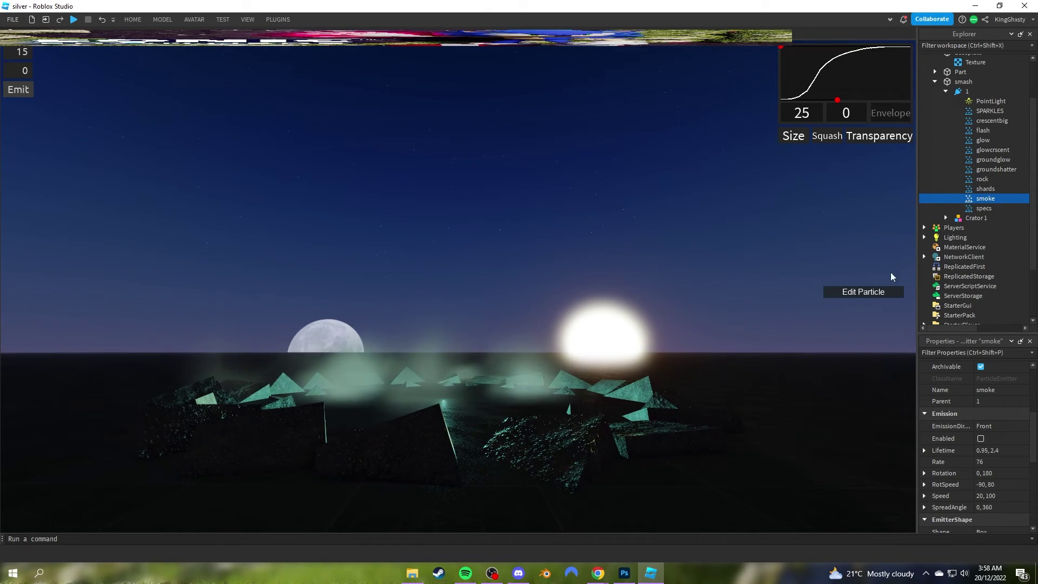
left_click(870, 292)
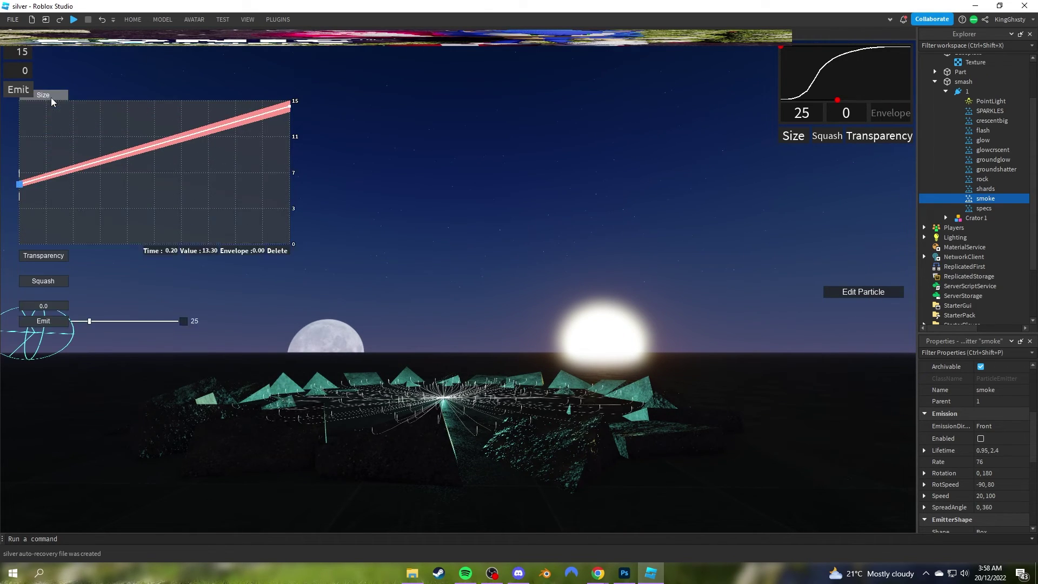
left_click(50, 97)
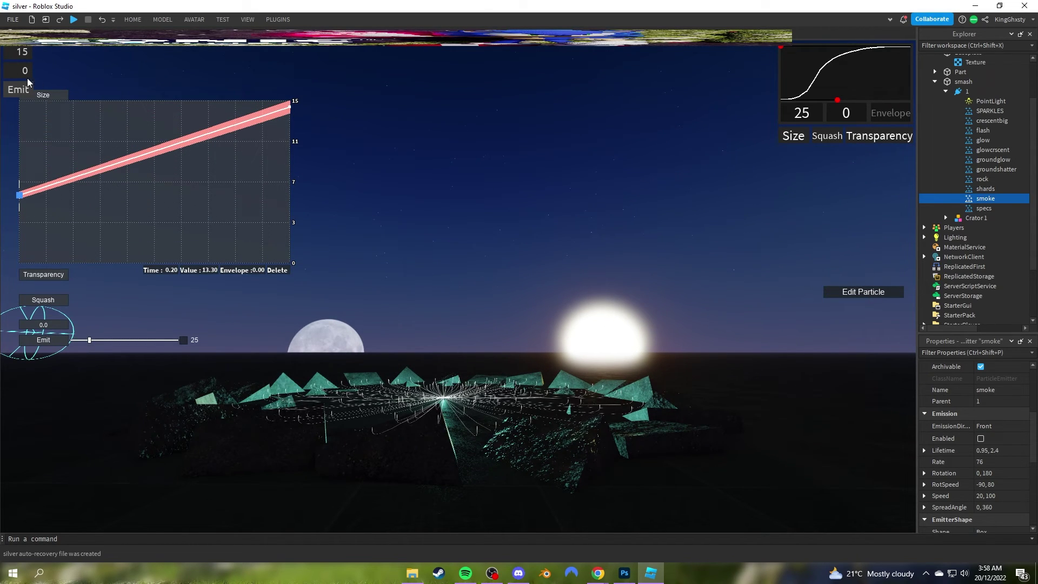
left_click(43, 274)
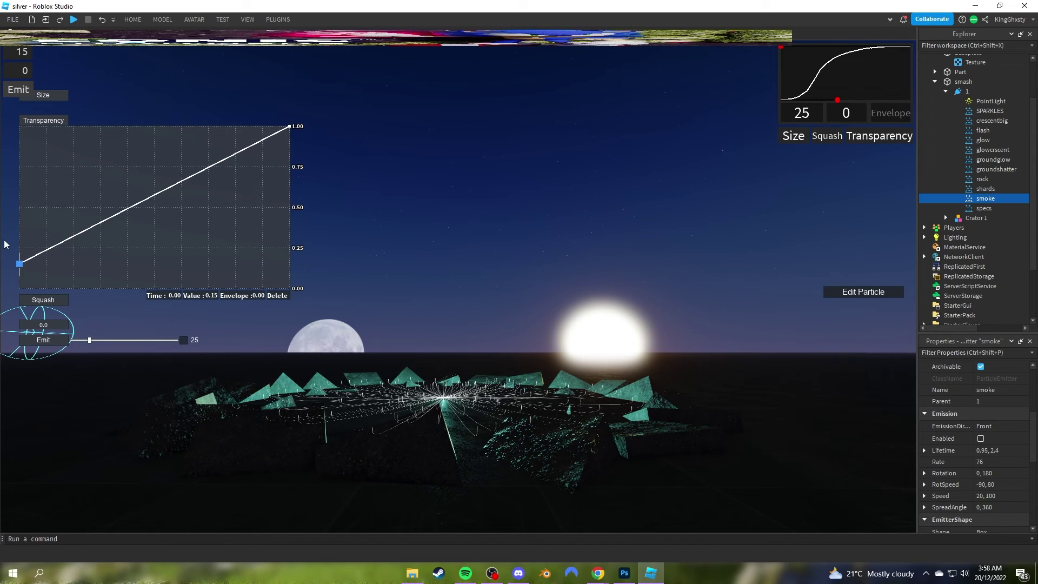
left_click(11, 89)
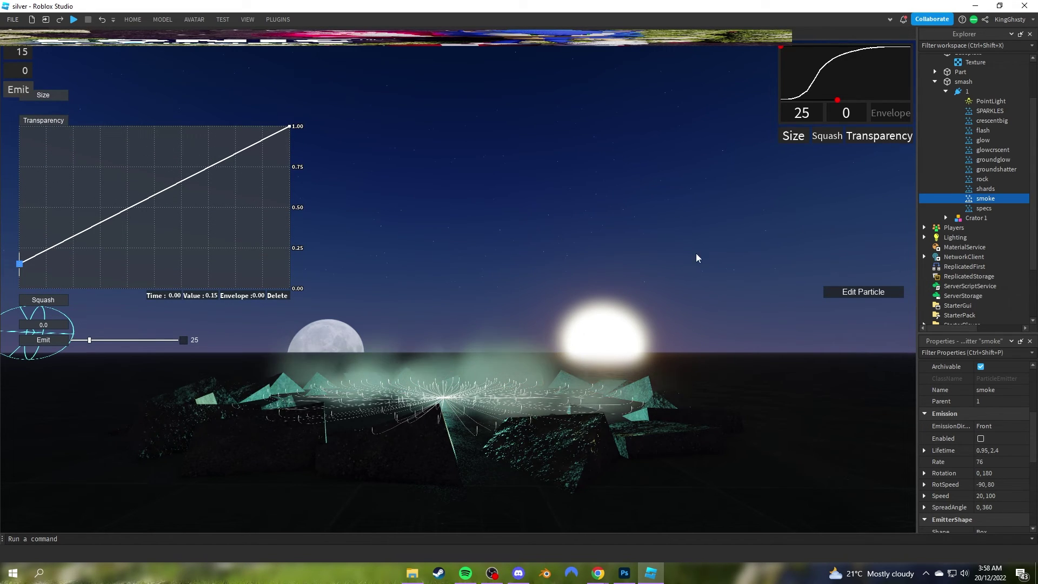
- Close the particle editor and emit the smoke again from a closer view of the crater
left_click(839, 295)
right_click_drag(747, 302, 723, 333)
key("w")
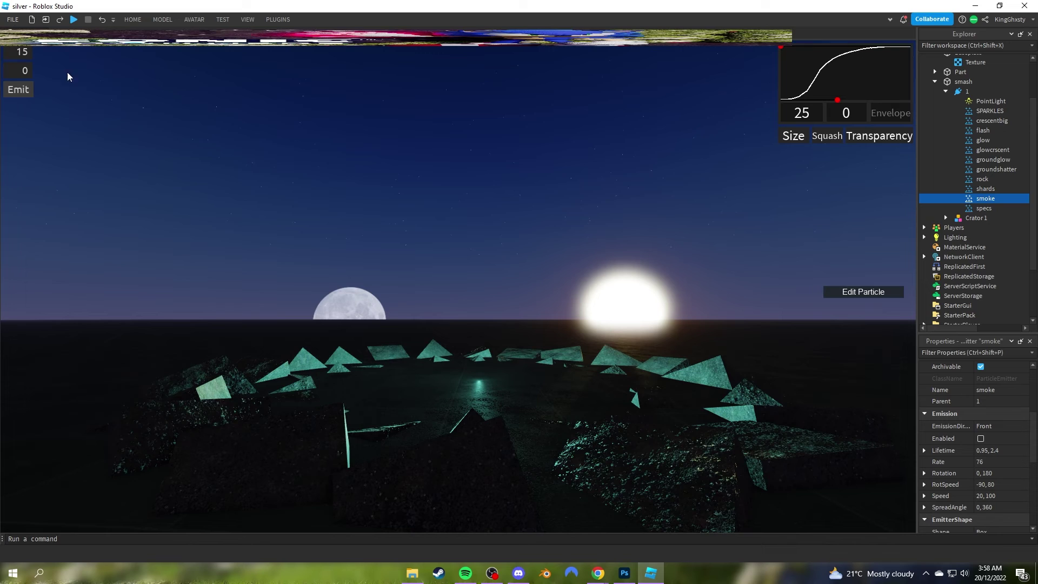
left_click(18, 89)
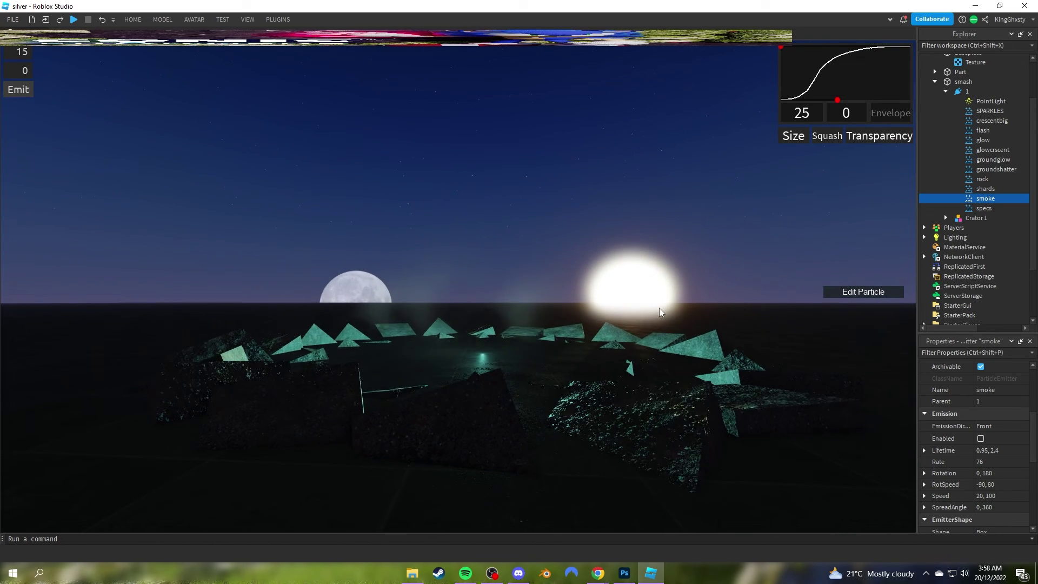
- Select the specs emitter, emit it from a low viewpoint and view its size curve
left_click(984, 208)
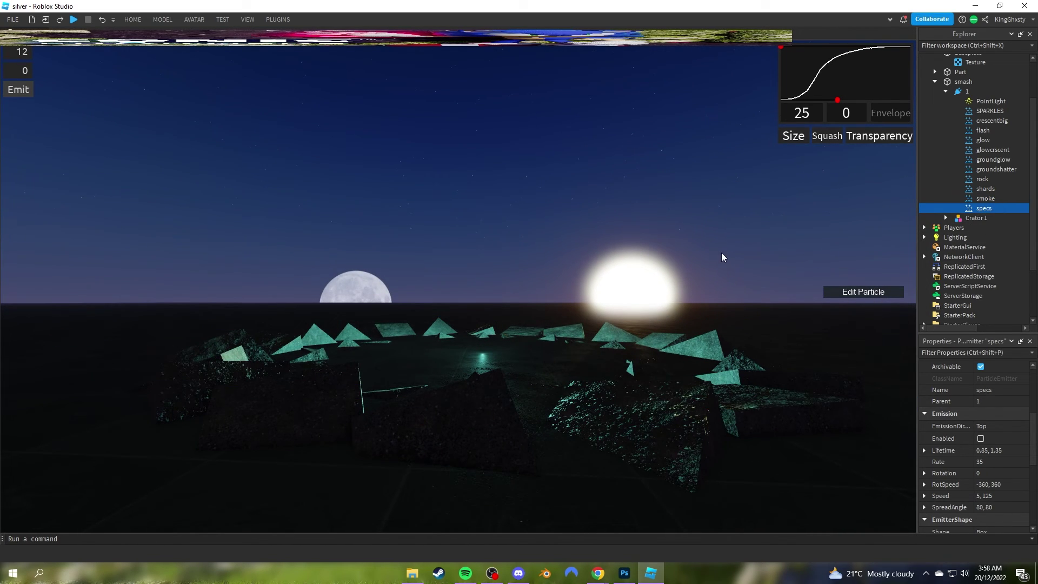
right_click_drag(721, 252, 748, 225)
left_click(16, 90)
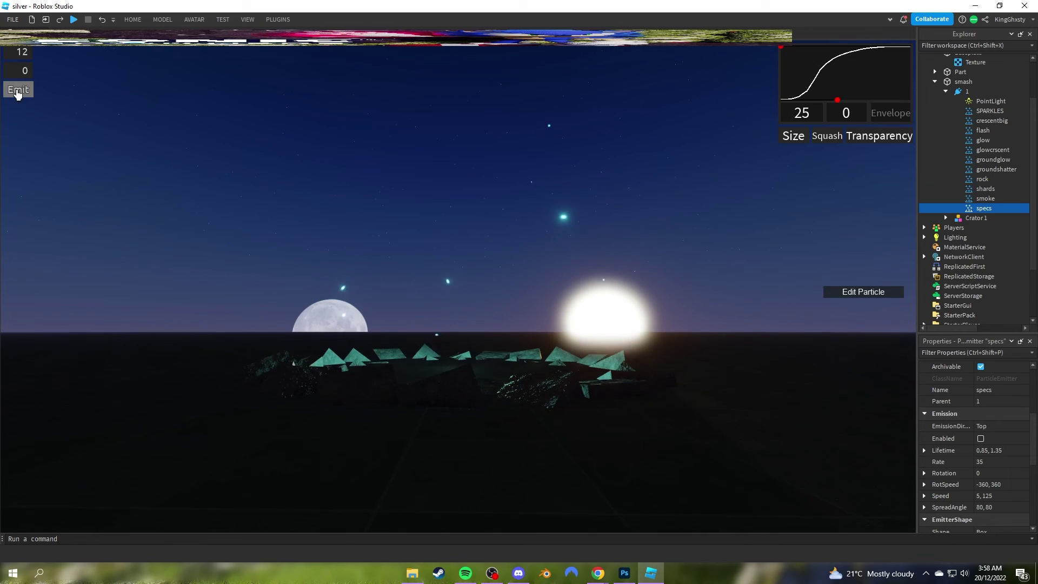
left_click(843, 293)
left_click(47, 95)
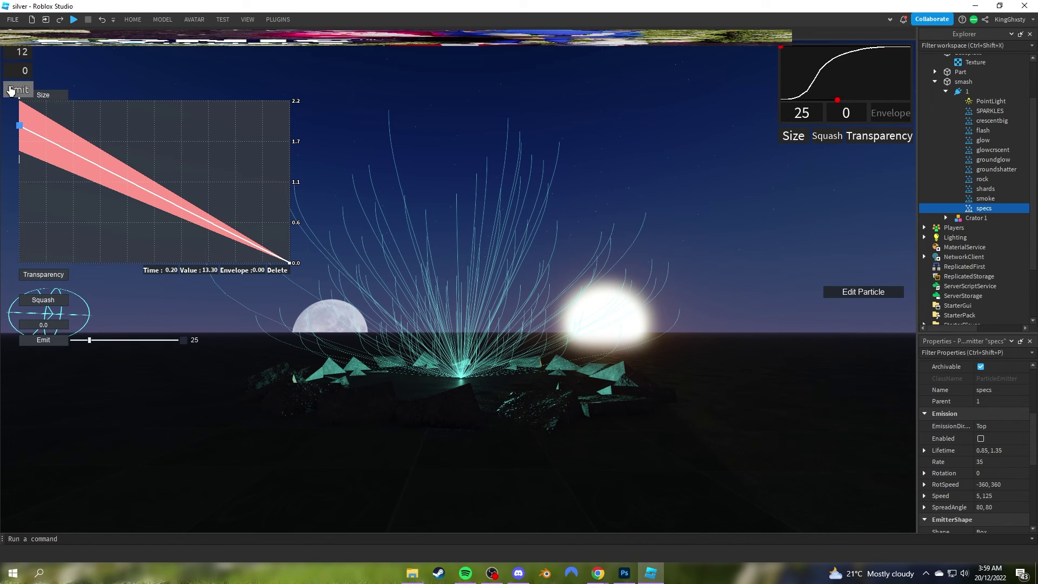
- Check the transparency curve of specs, close the particle editor and emit the specs twice more
left_click(857, 292)
left_click(856, 292)
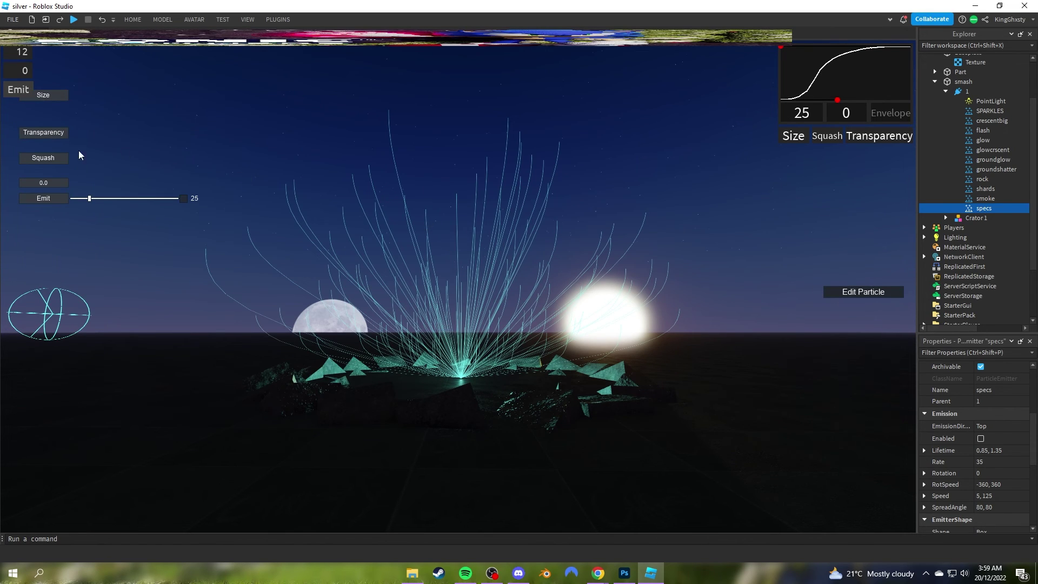
left_click(52, 136)
left_click(873, 293)
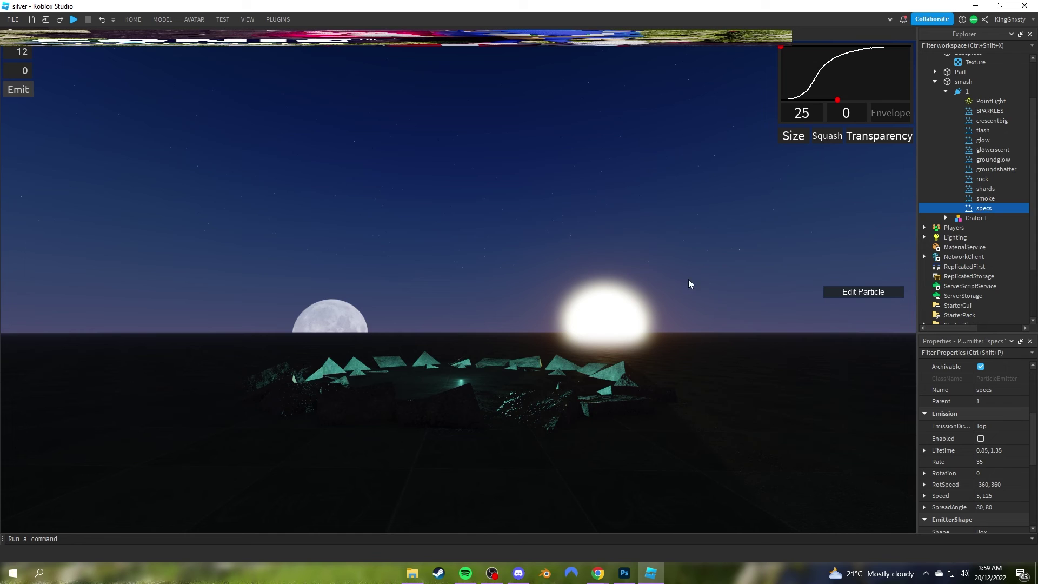
left_click(19, 86)
left_click(25, 91)
- Select all emitters from SPARKLES to specs and emit the complete smash effect several times from different viewpoints
mouse_move(531, 254)
right_mouse_down()
mouse_move(531, 235)
mouse_move(527, 250)
right_mouse_up()
left_click(989, 111, "shift")
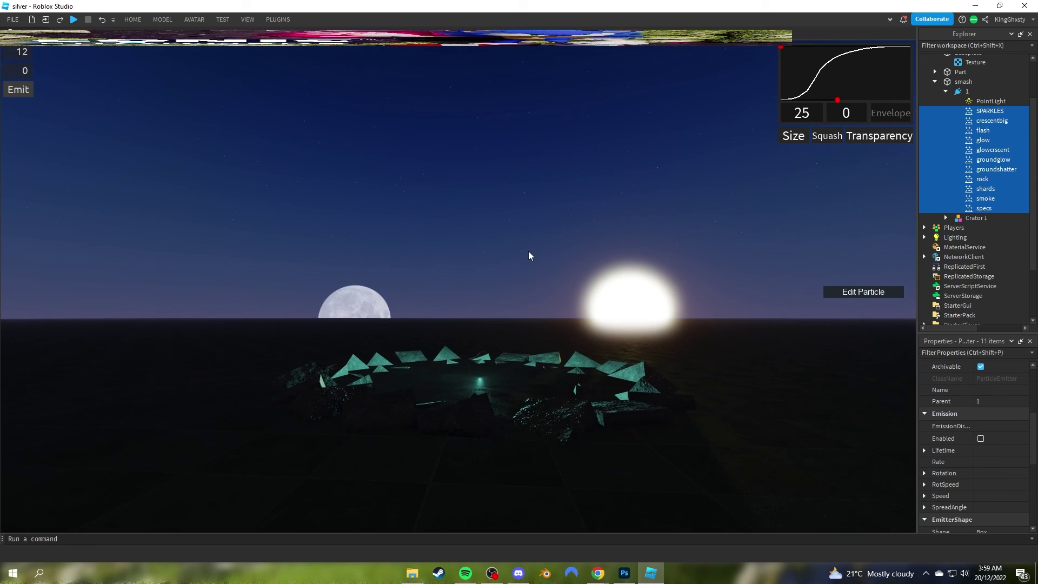
left_click(15, 90)
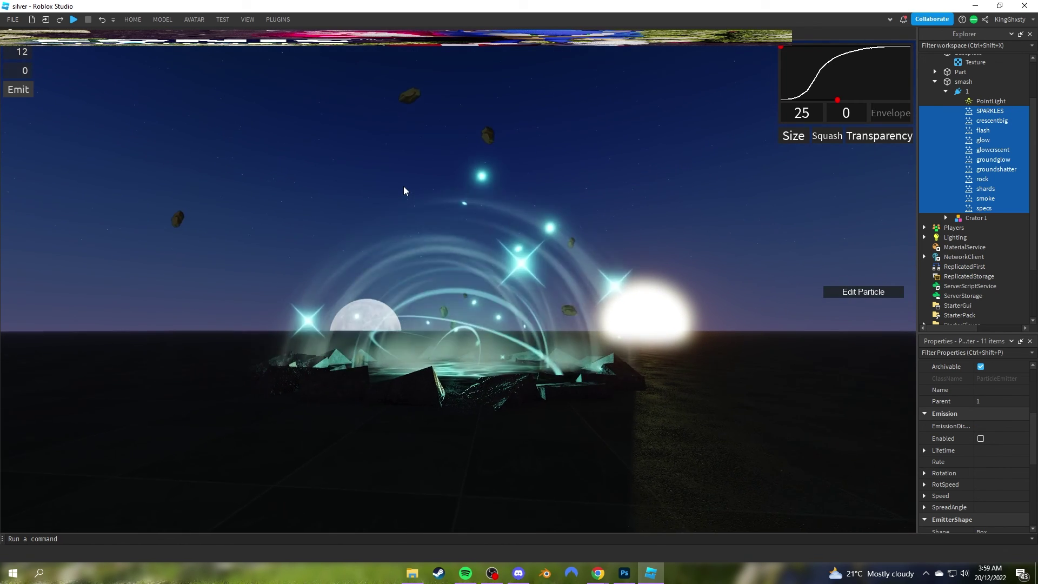
left_click(17, 90)
left_click(17, 89)
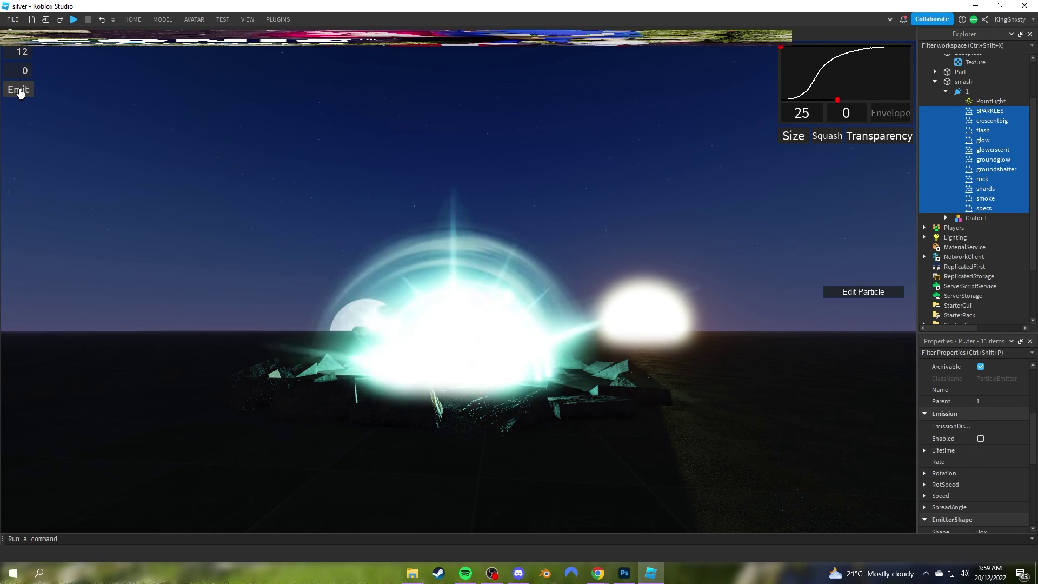
left_click(20, 92)
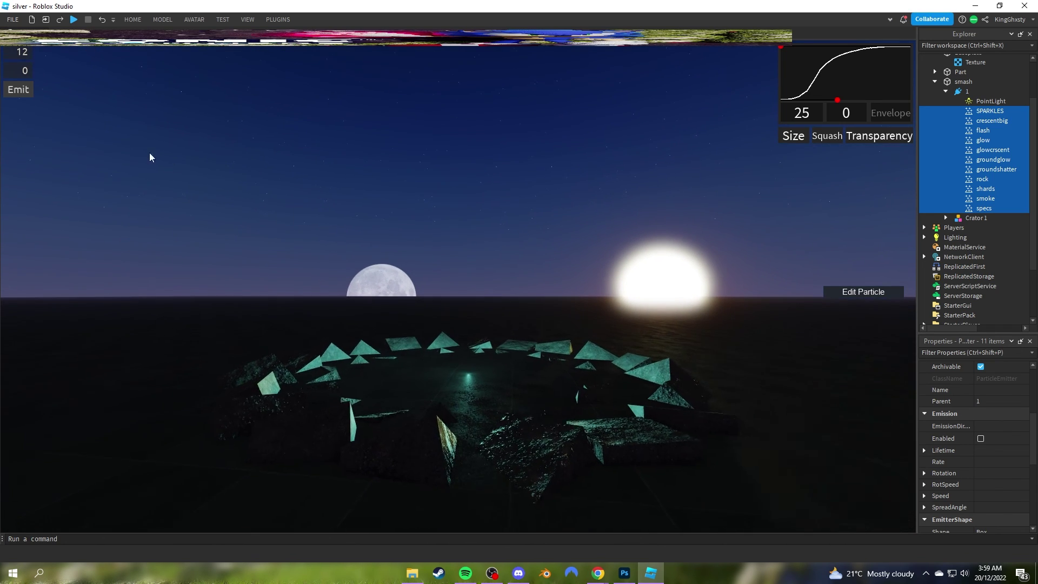
left_click(19, 91)
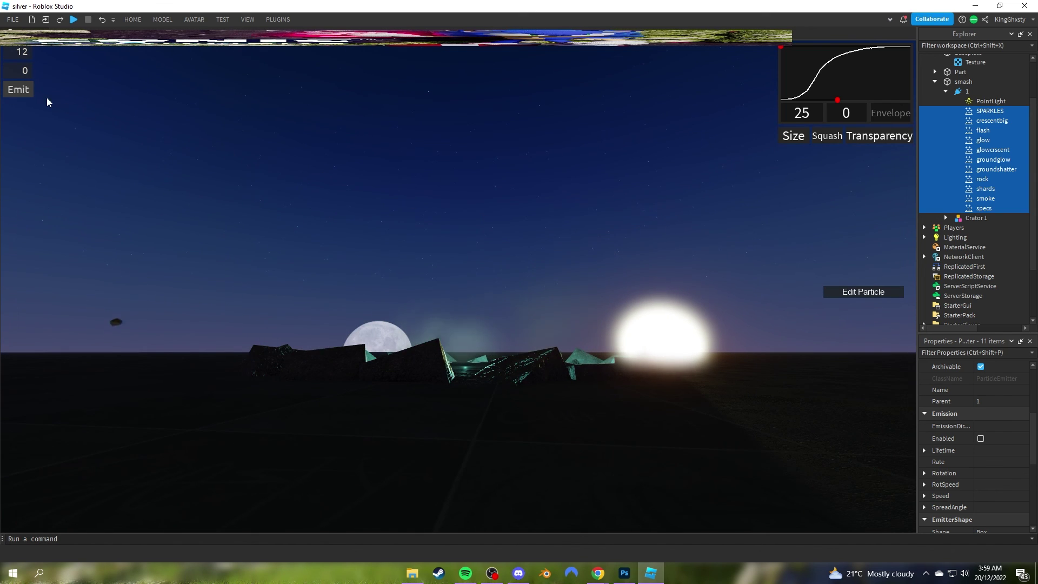
left_click(19, 90)
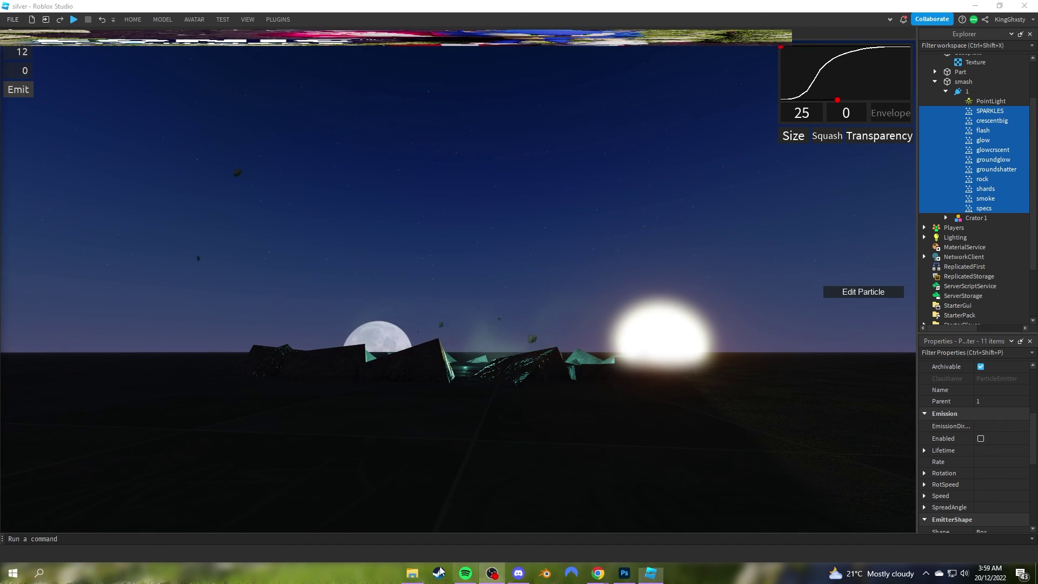